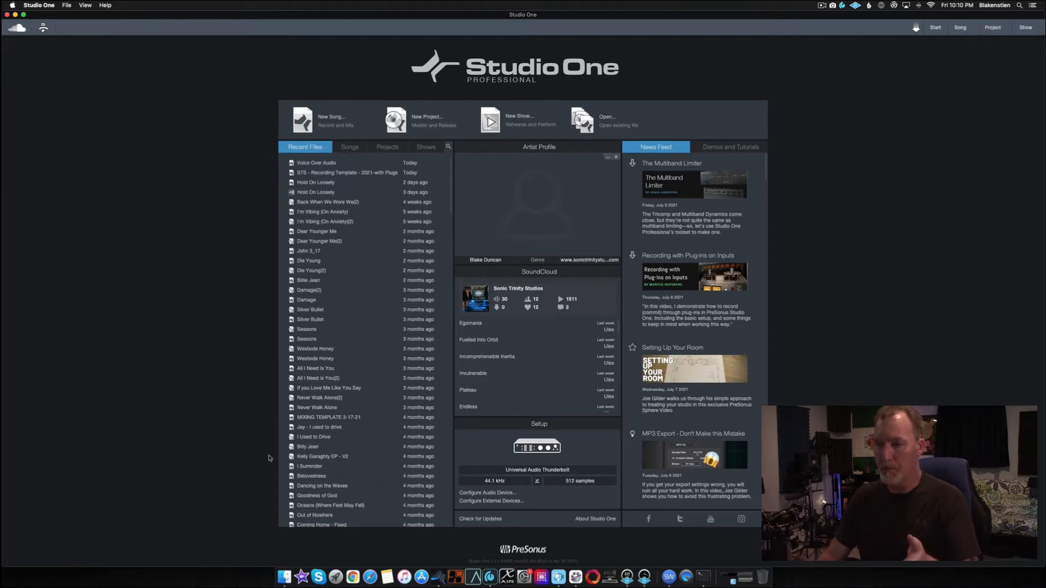
Step: Choose Universal Audio Thunderbolt as the recording device in the audio device configuration and accept the setup
click(490, 493)
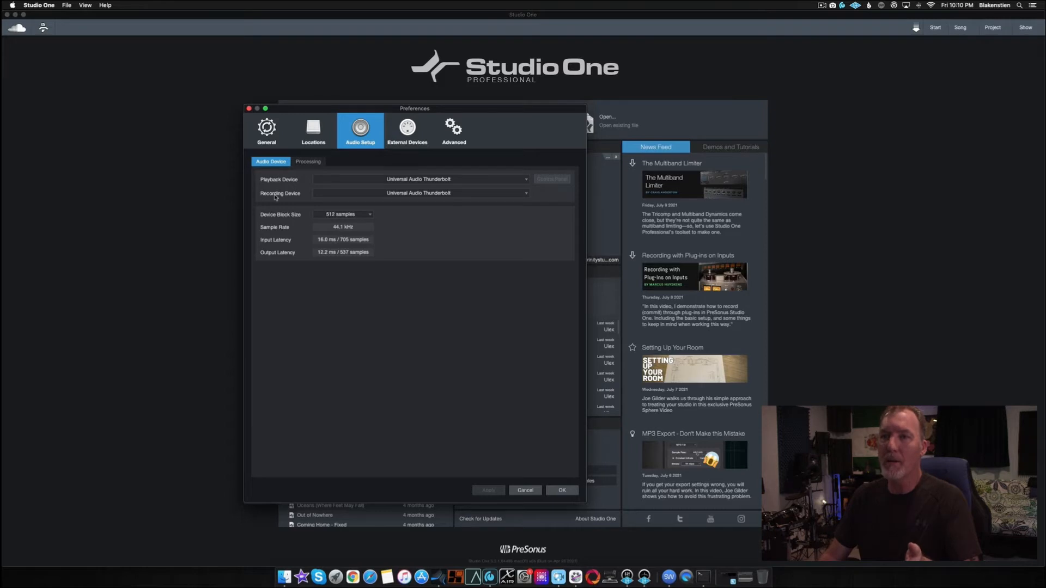
click(526, 195)
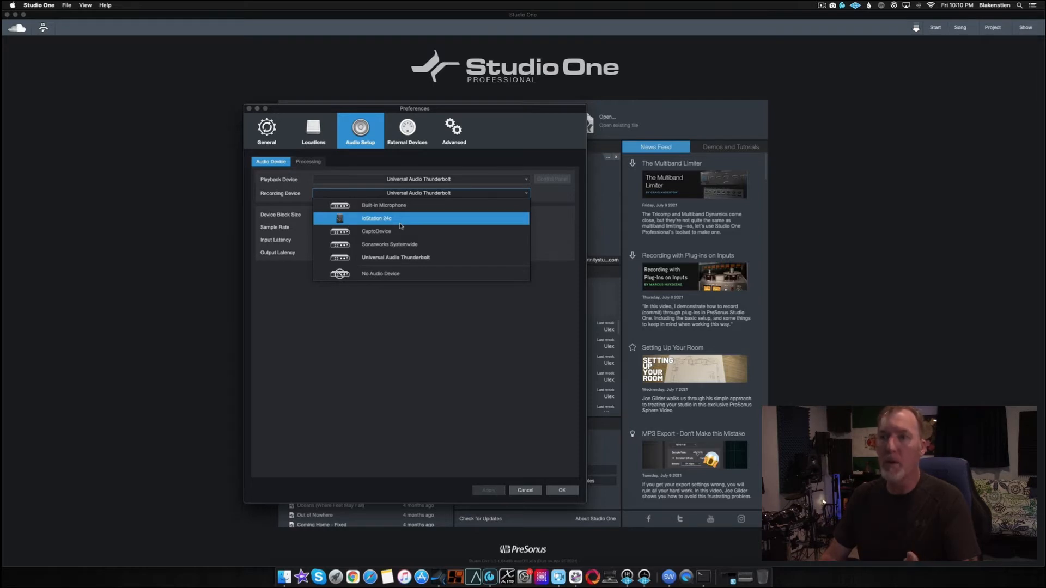
click(396, 258)
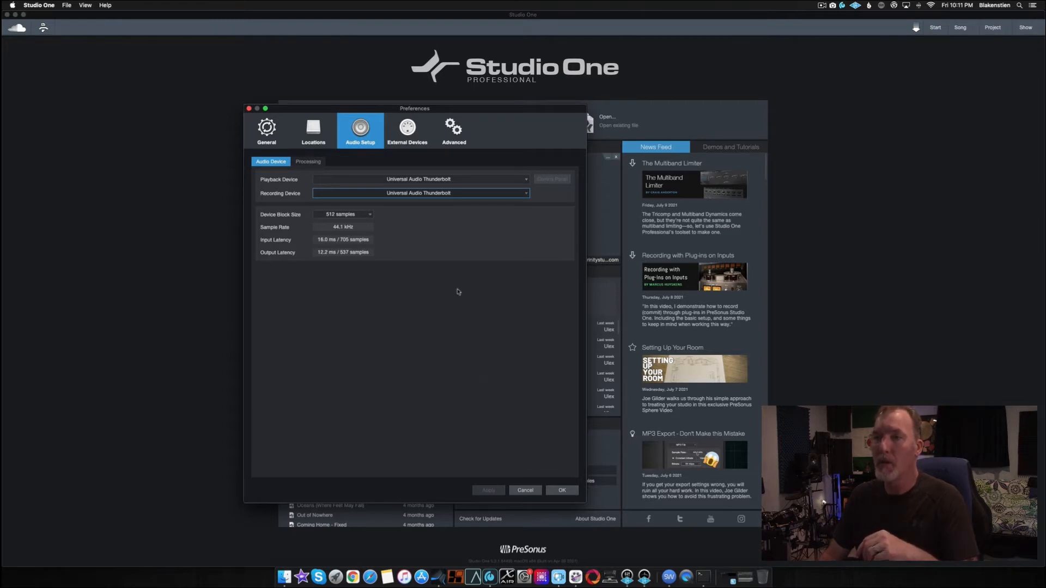
click(563, 490)
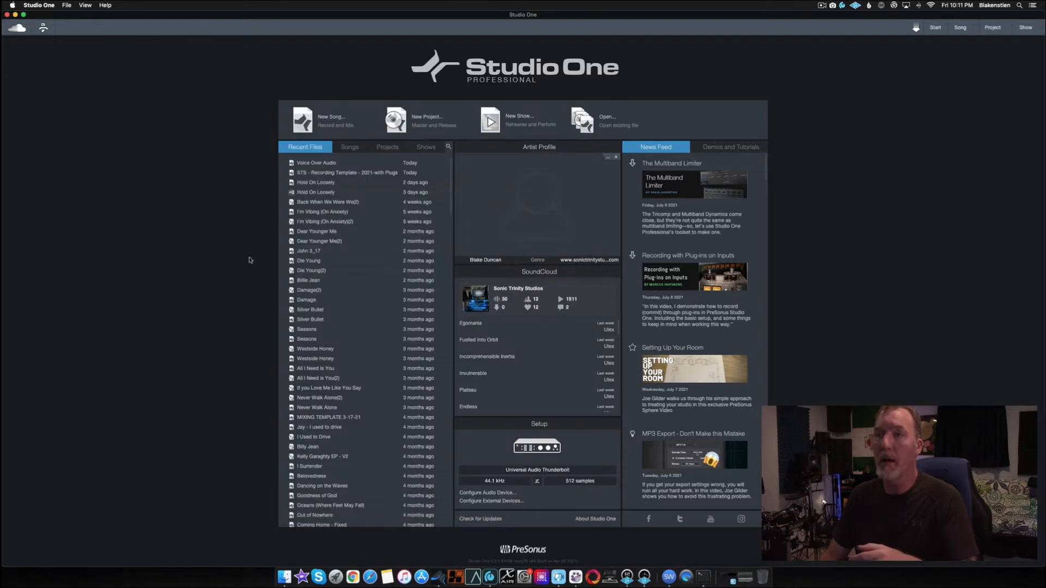
Step: Create an empty song titled "STS- Recording Template with Plugins", keeping the 44.1 kHz sample rate
click(331, 120)
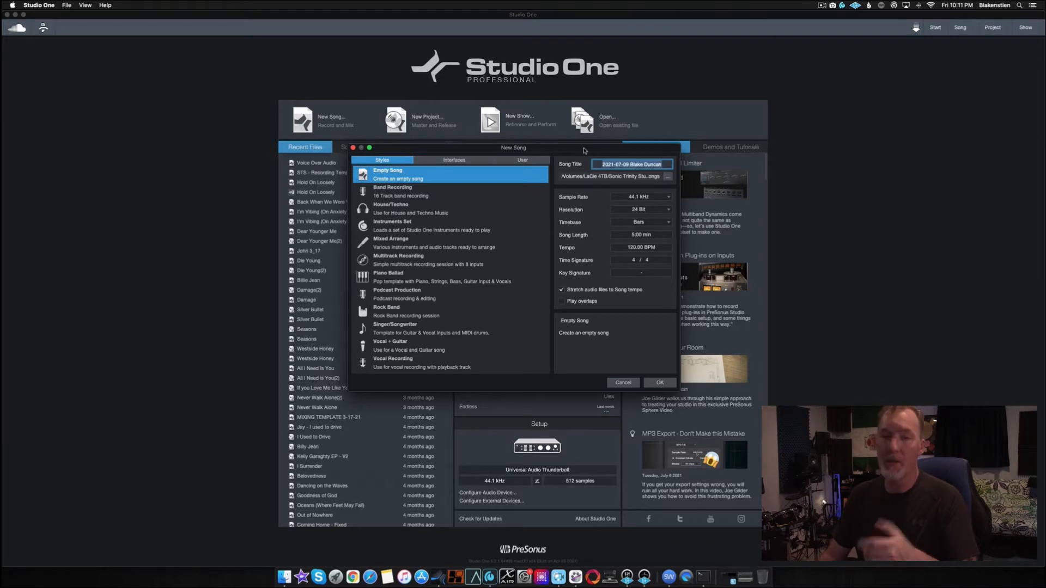
triple_click(642, 164)
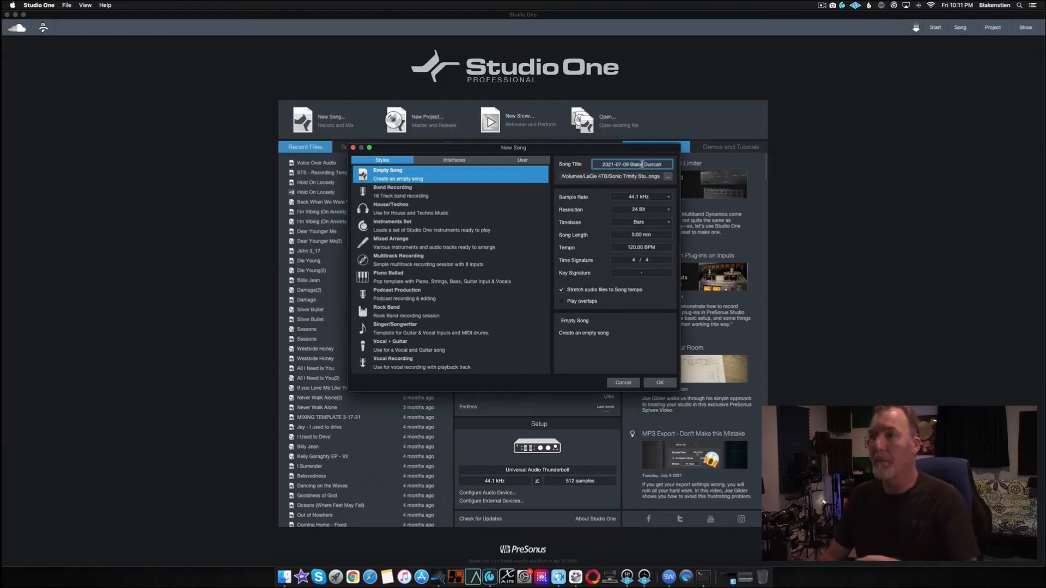
text(STS)
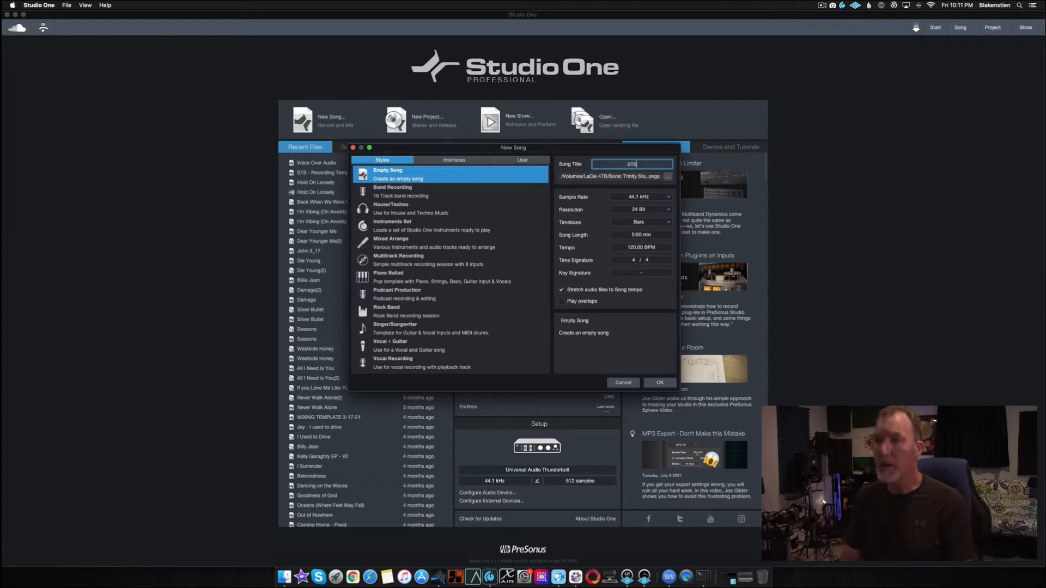
text( - RE)
key(BackSpace)
text(e)
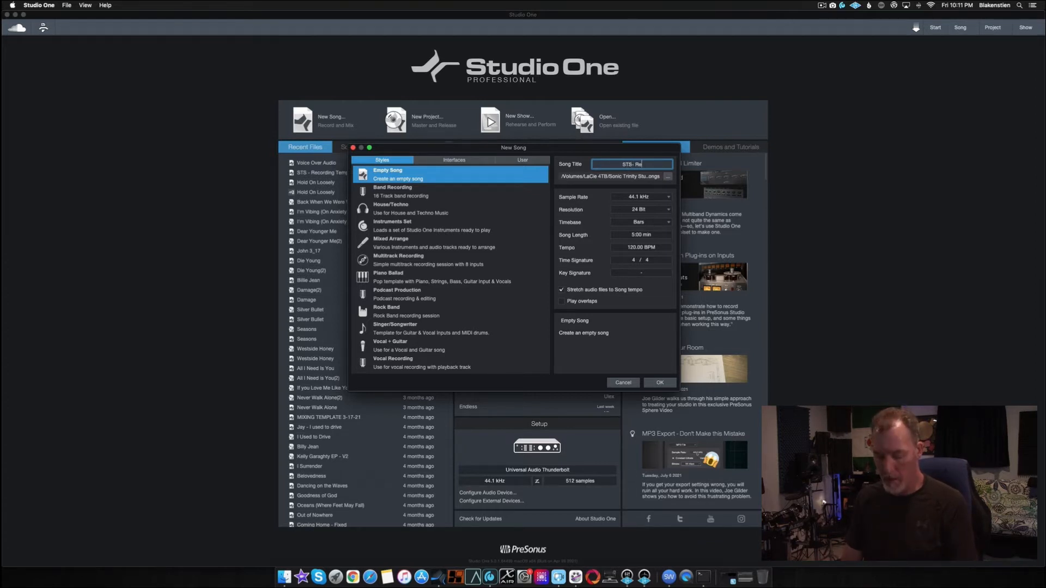
text(cording Templ)
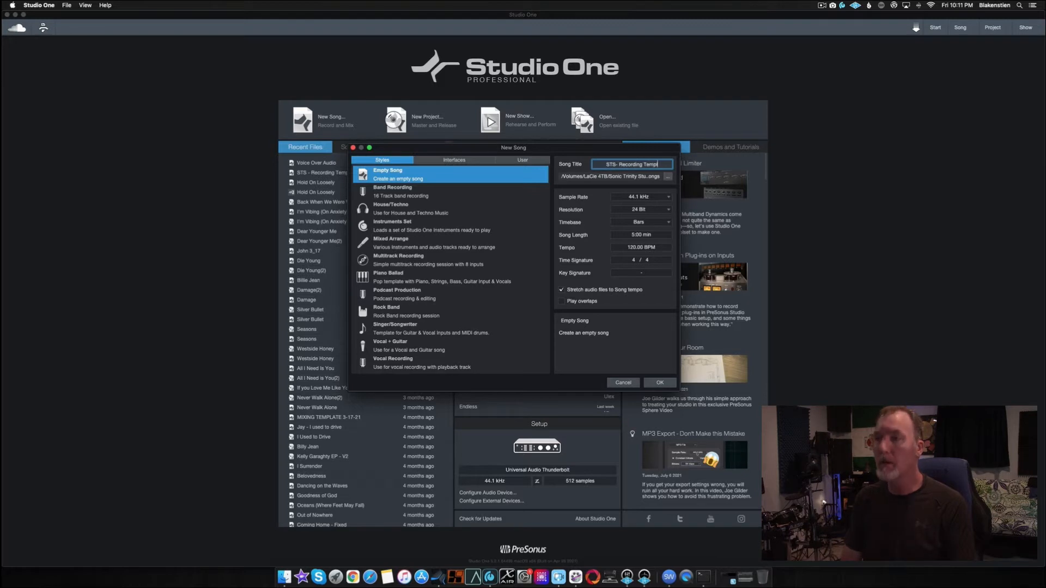
text(ate with Plugins)
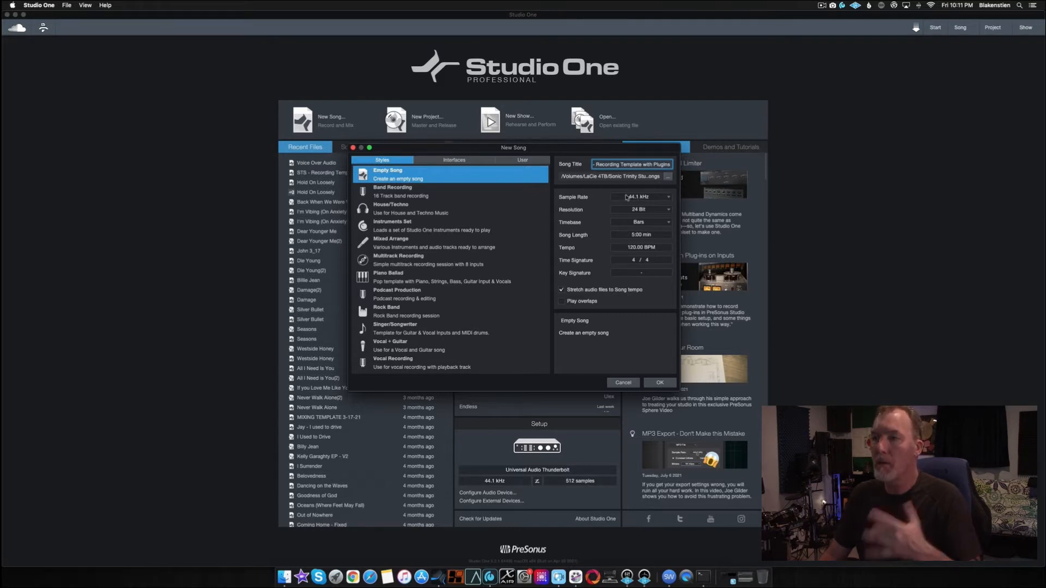
click(669, 197)
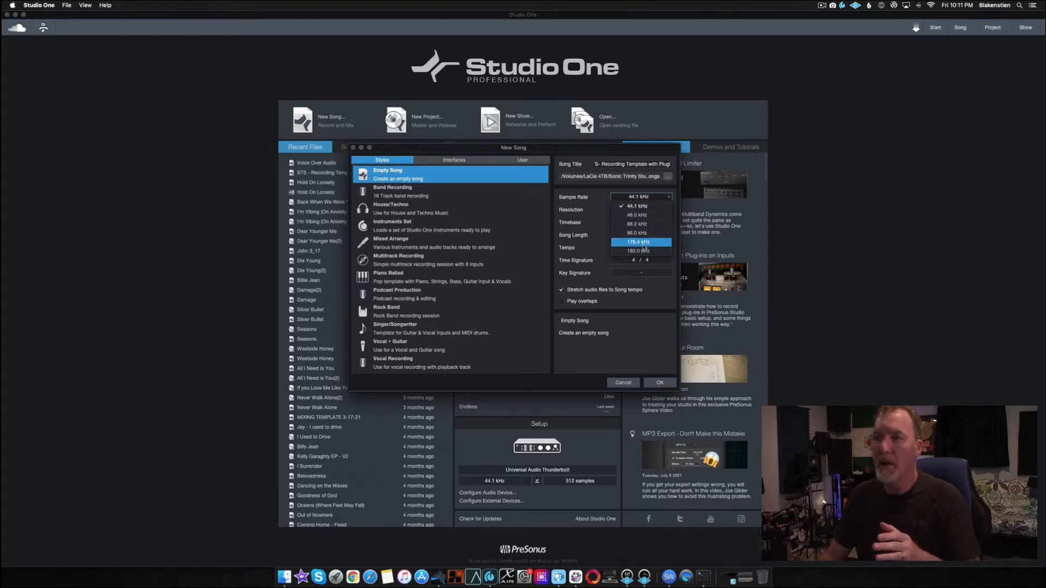
click(593, 219)
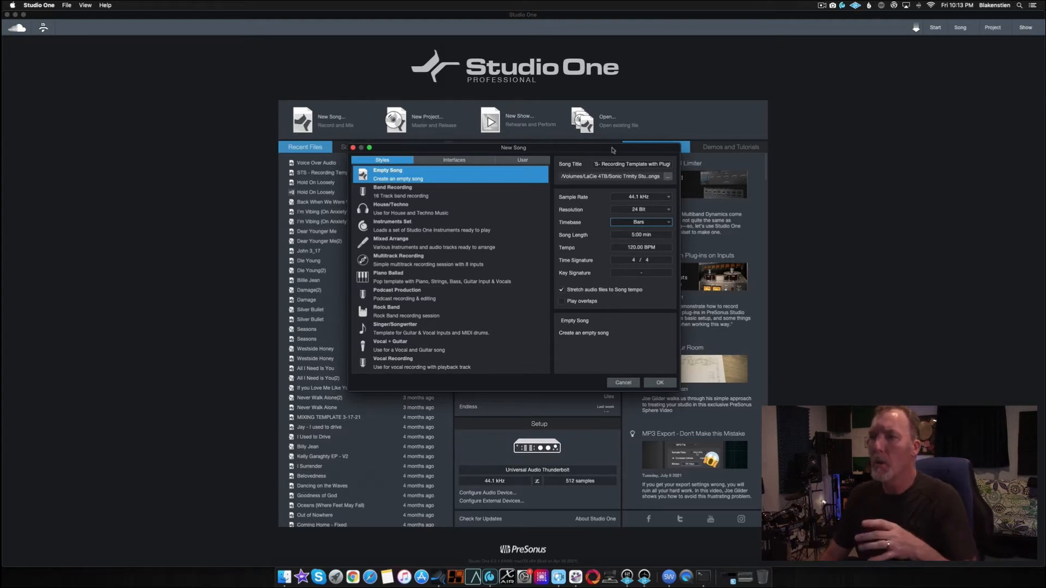
click(661, 383)
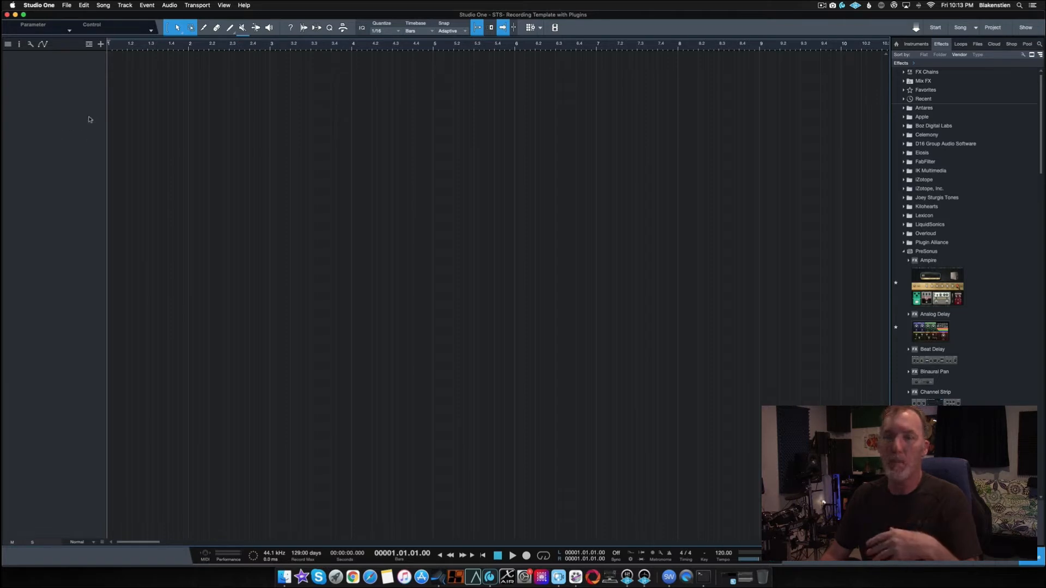
Step: Show the Marker, Arranger and Chords tracks above the arrangement, and set the loop range from bar 1 to bar 2
click(88, 44)
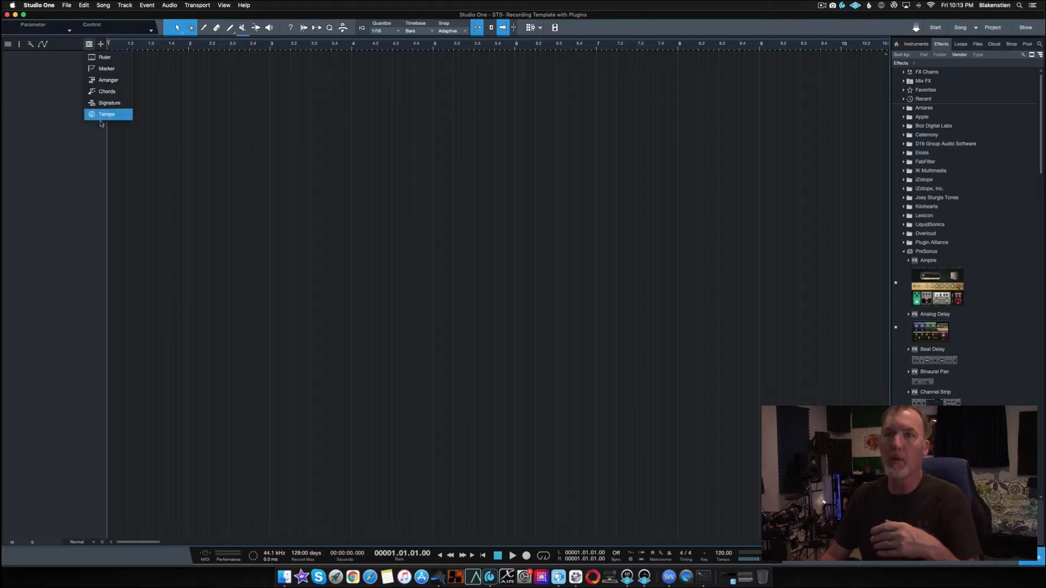
click(109, 69)
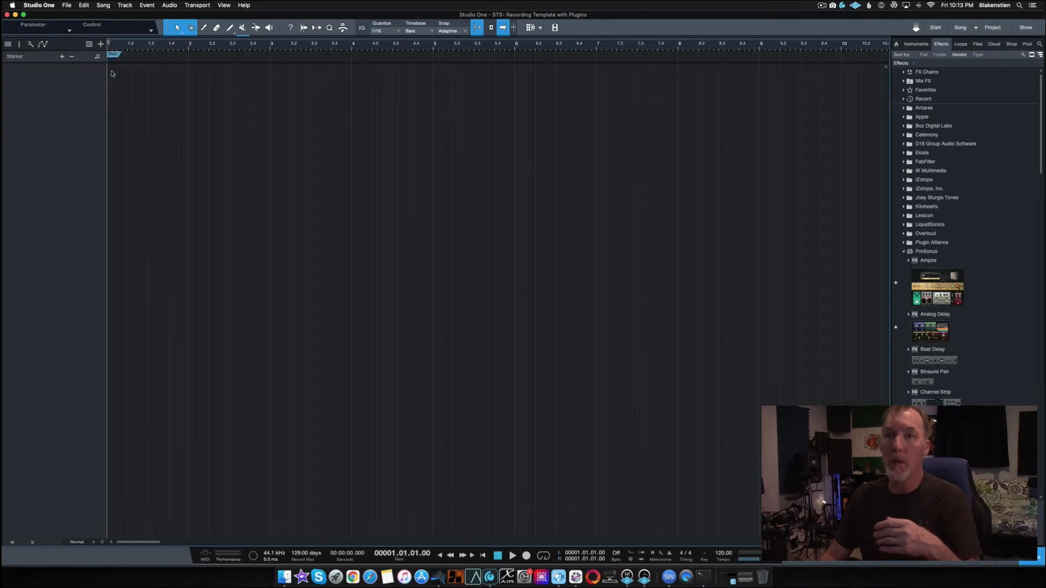
click(89, 43)
click(120, 82)
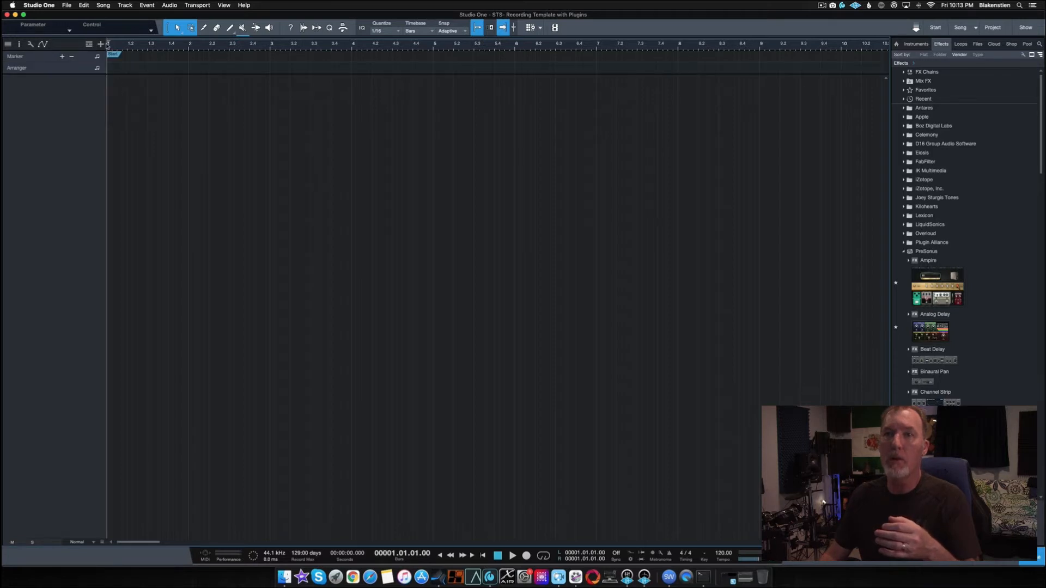
click(89, 43)
click(103, 92)
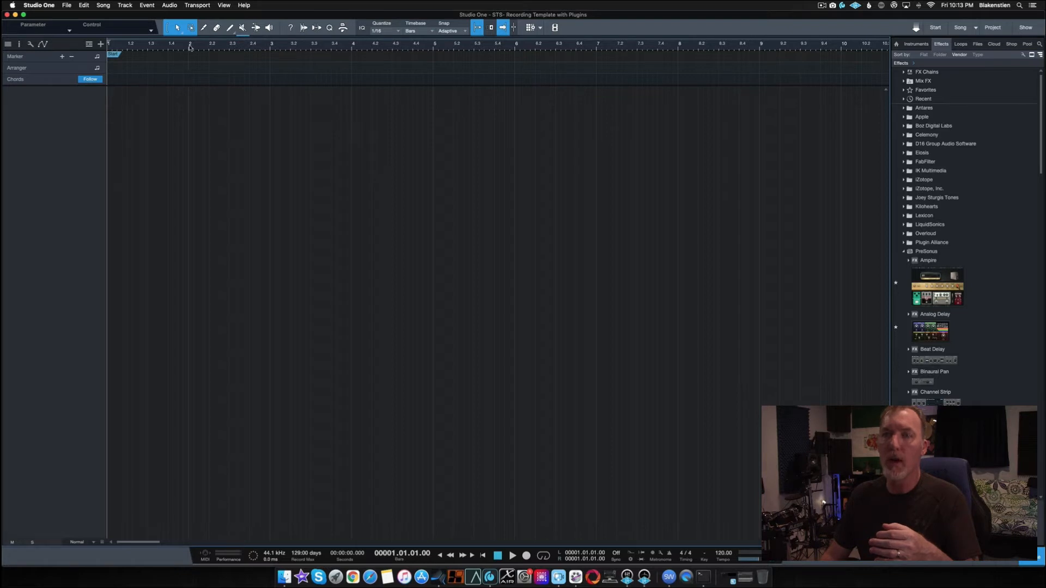
drag(190, 41, 107, 45)
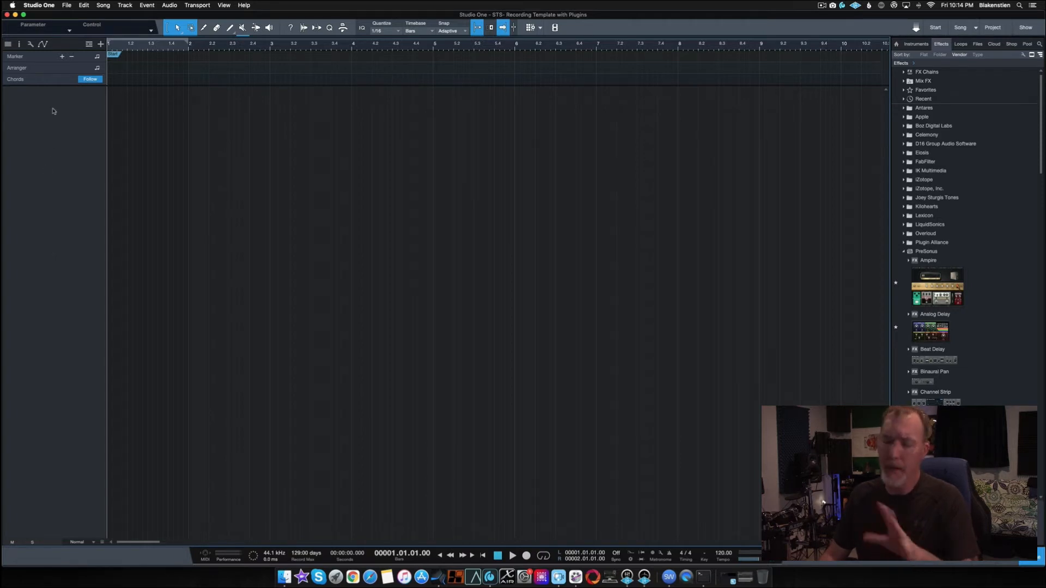
click(30, 46)
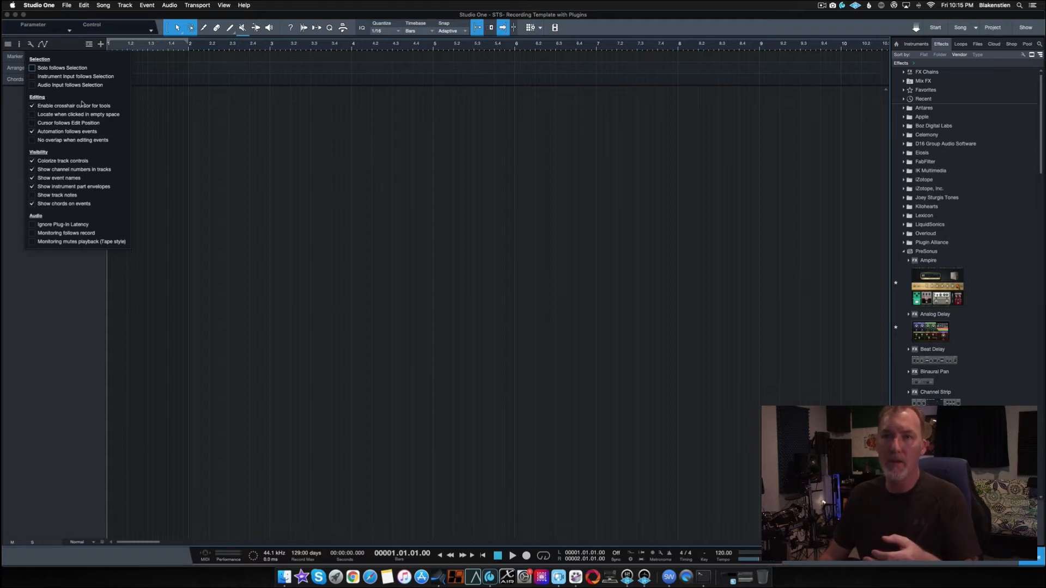
right_click(53, 156)
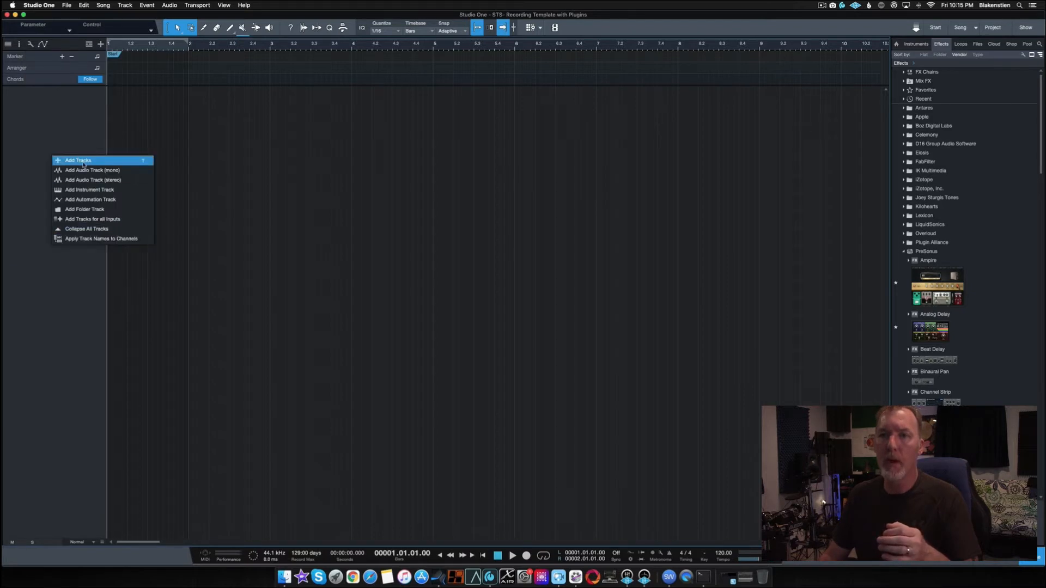
click(43, 135)
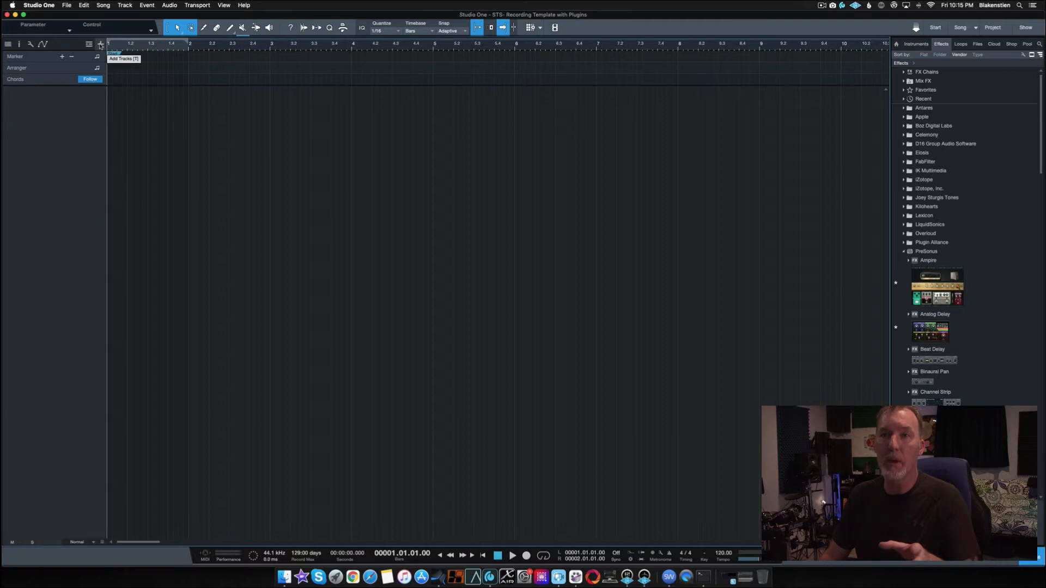
right_click(36, 147)
click(50, 149)
click(547, 240)
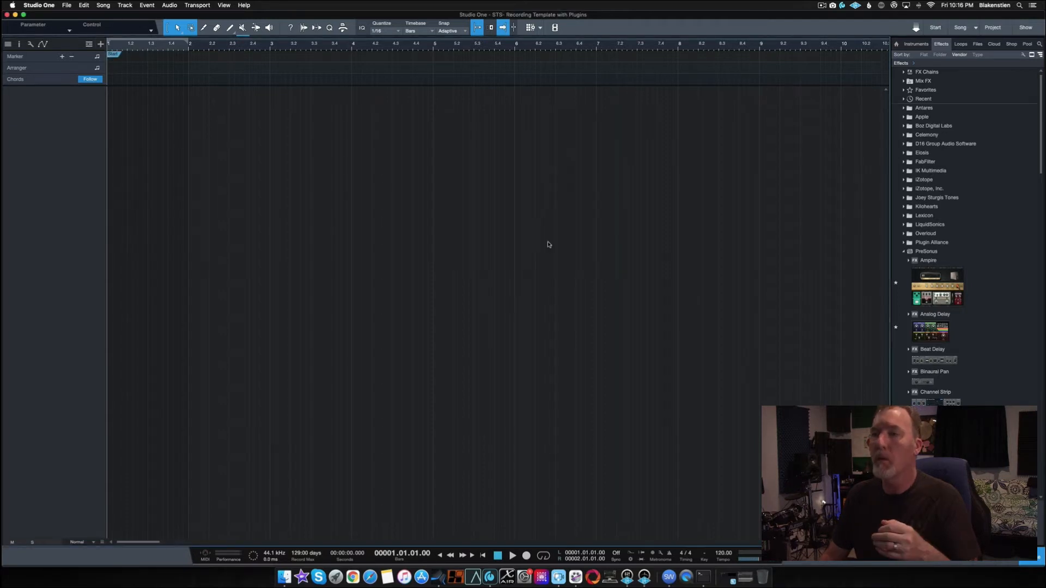
Step: Add an instrument track, load Toontrack's EZdrummer onto it and close the instrument window
right_click(48, 175)
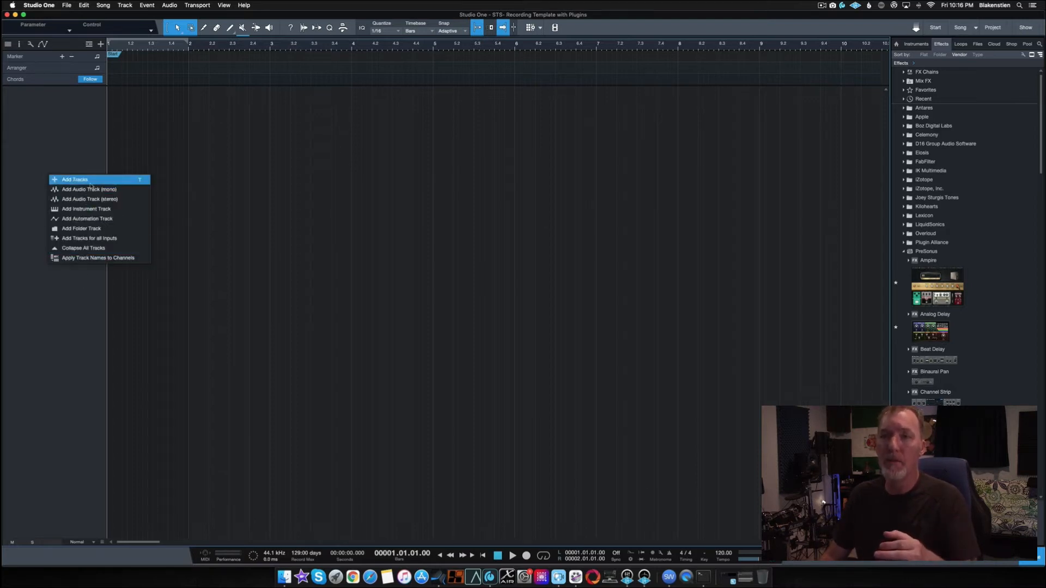
click(90, 207)
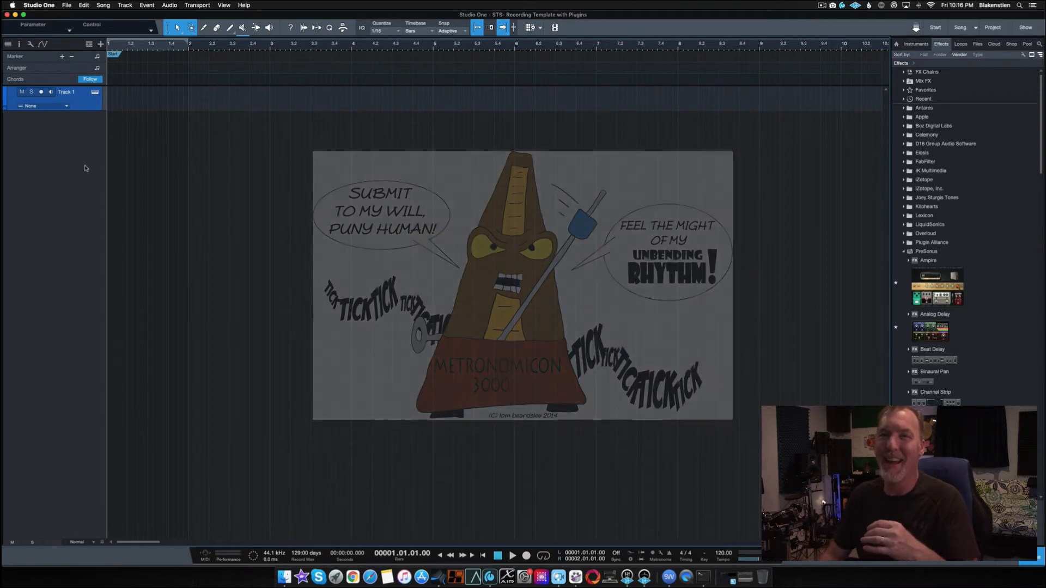
click(925, 44)
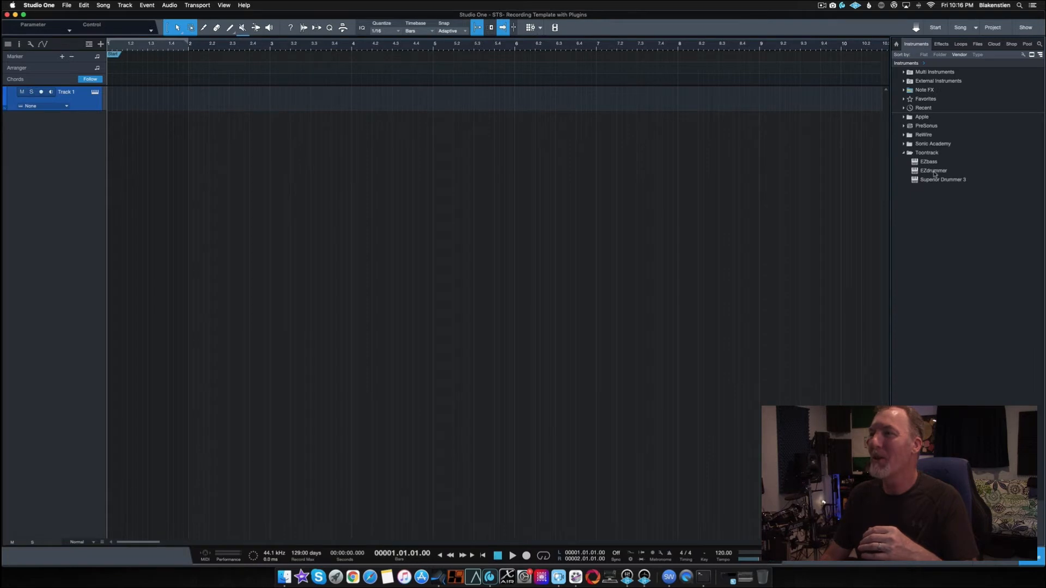
click(934, 171)
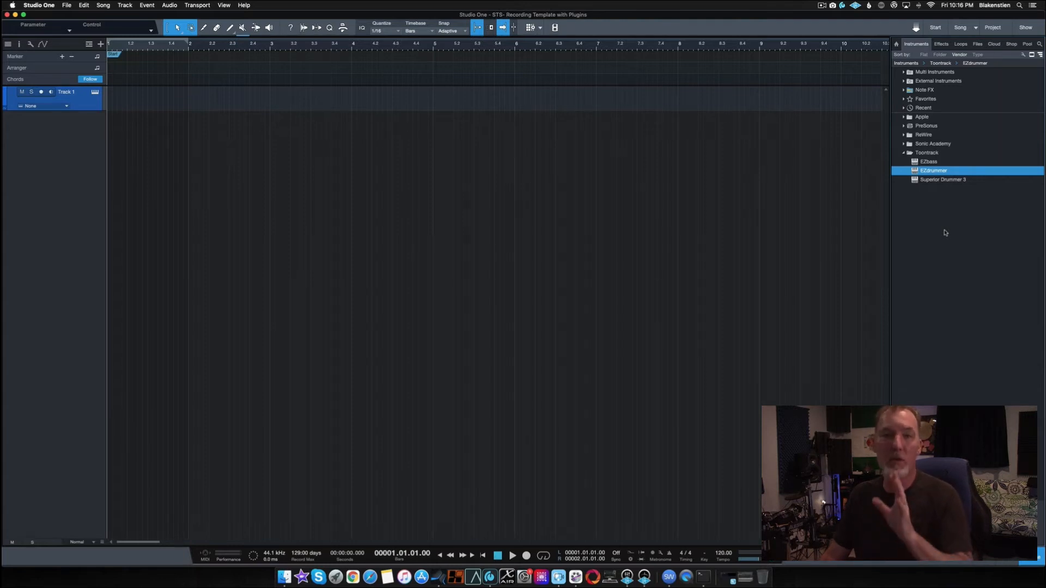
drag(938, 174, 592, 102)
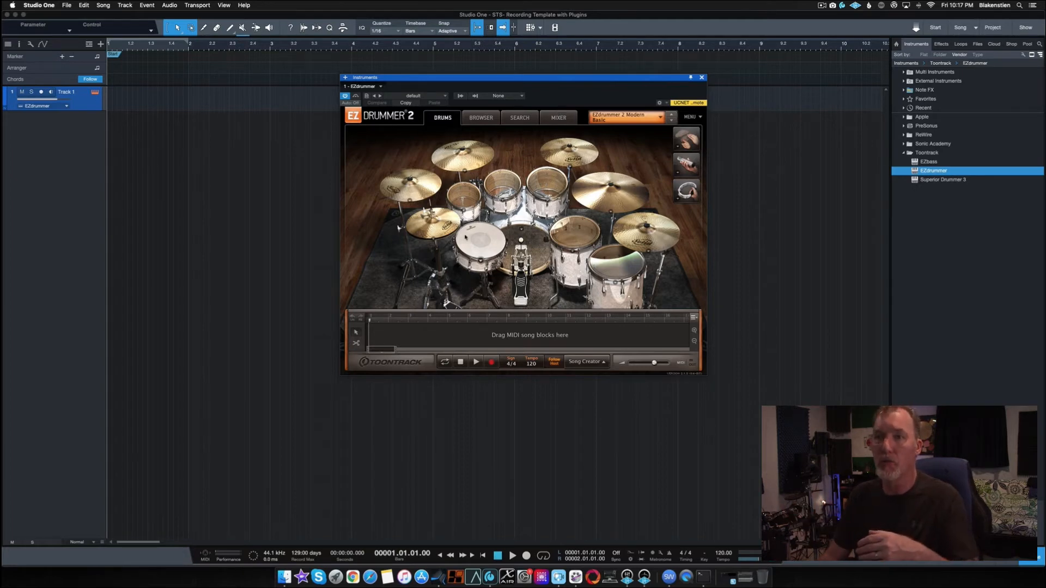
click(701, 78)
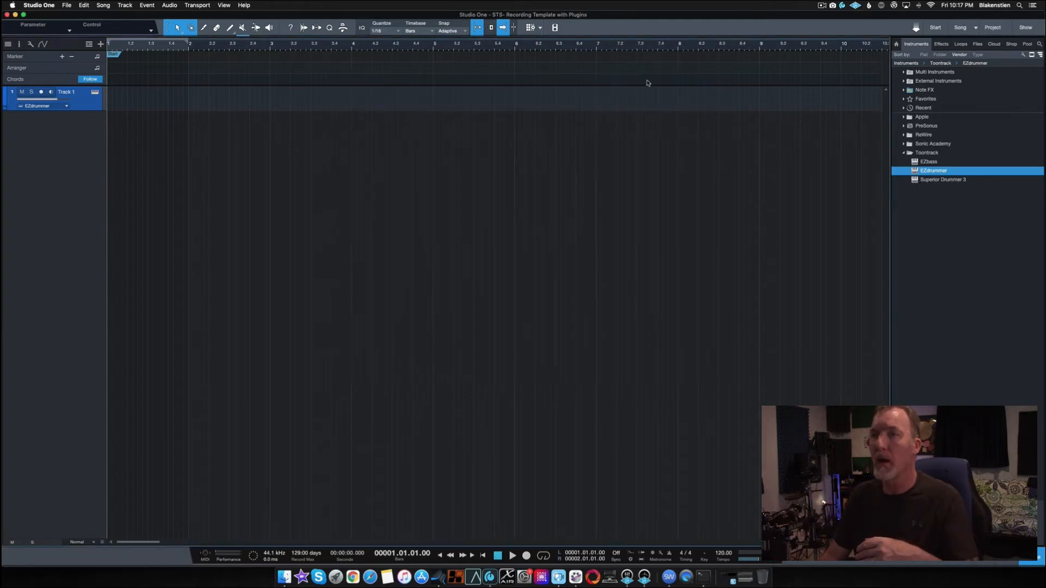
Step: Rename the EZdrummer instrument track as Drums
double_click(66, 93)
text(D)
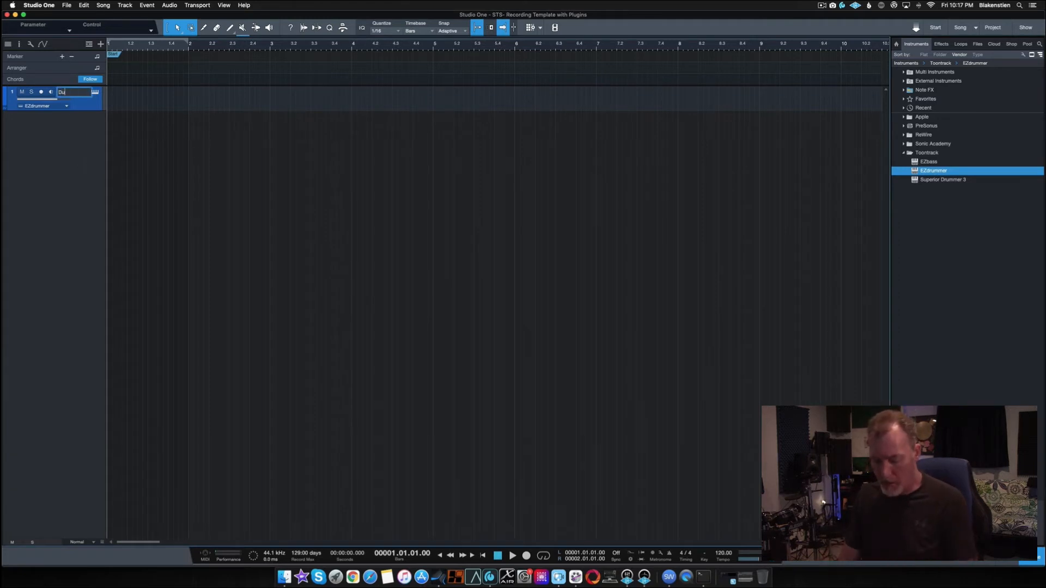
text(rums)
key(Return)
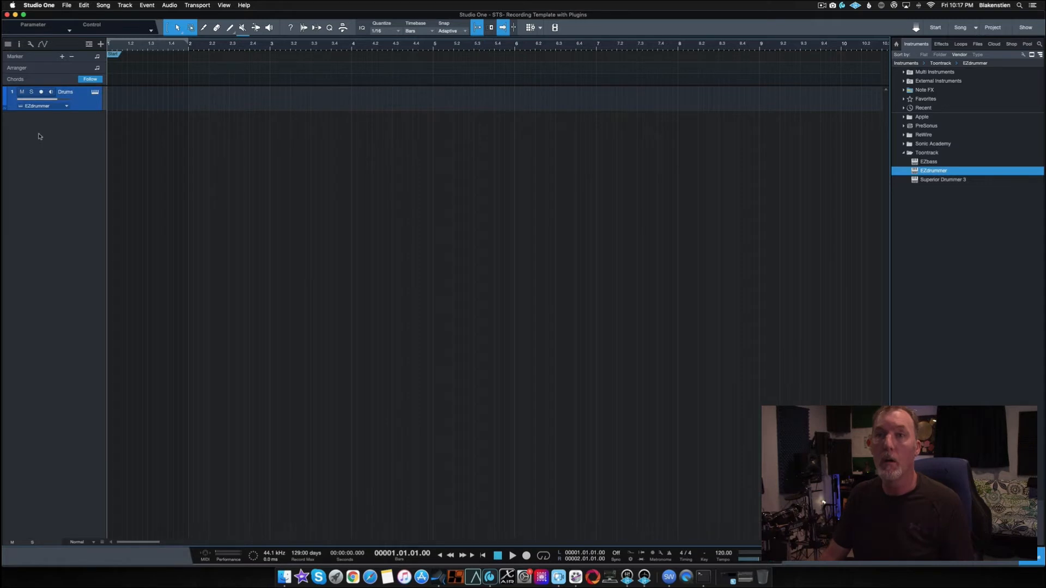
Step: Add two mono audio tracks named BASS, packed in a folder and coloured pinkish red
right_click(40, 137)
click(13, 157)
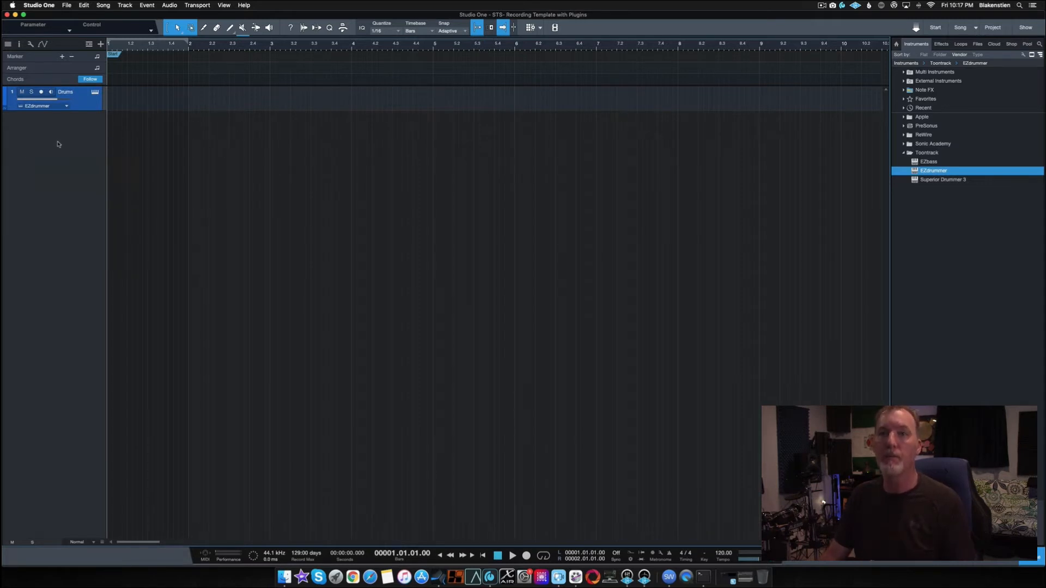
double_click(57, 144)
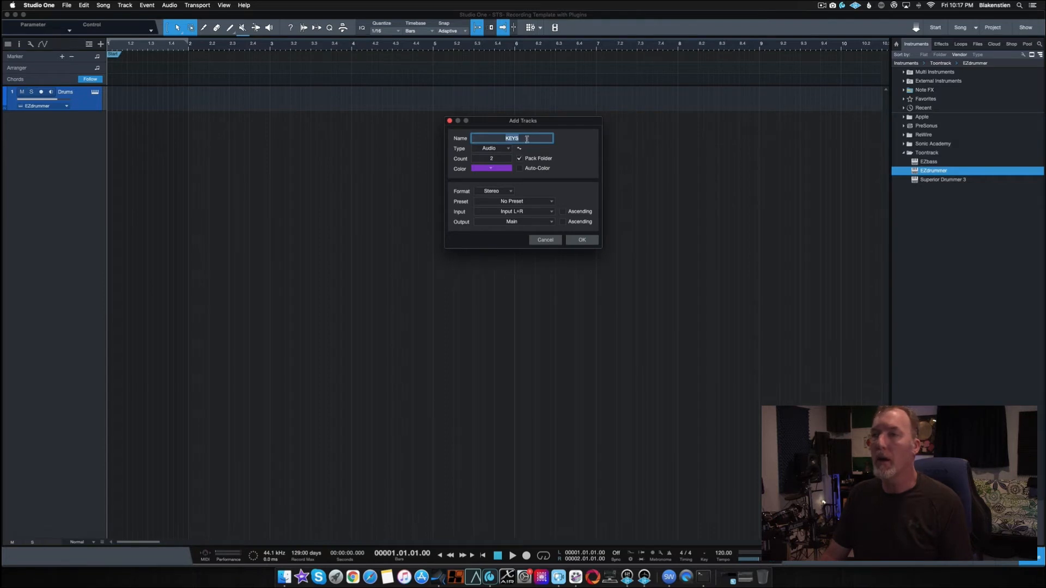
text(BASS)
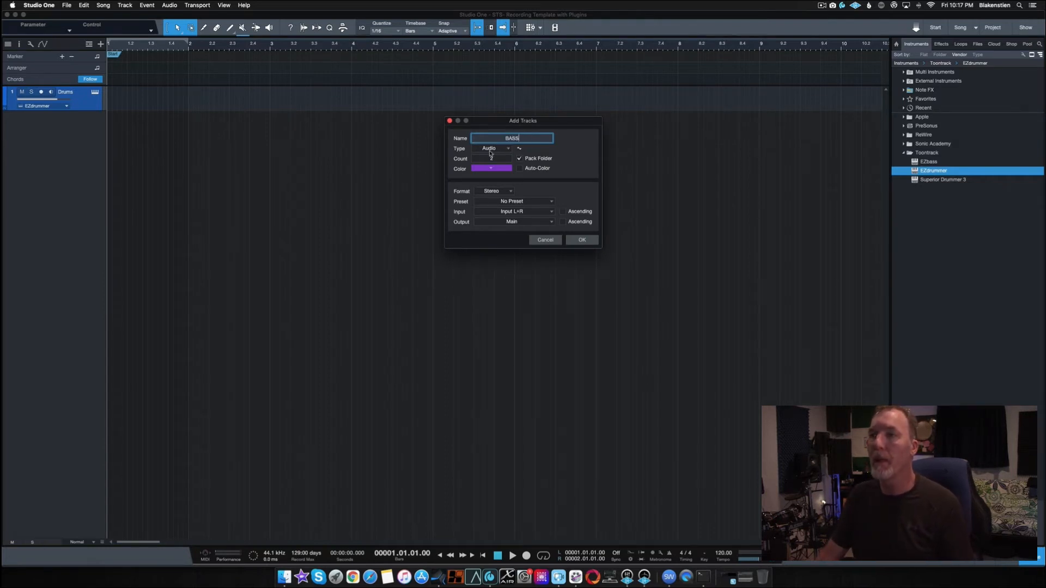
click(494, 171)
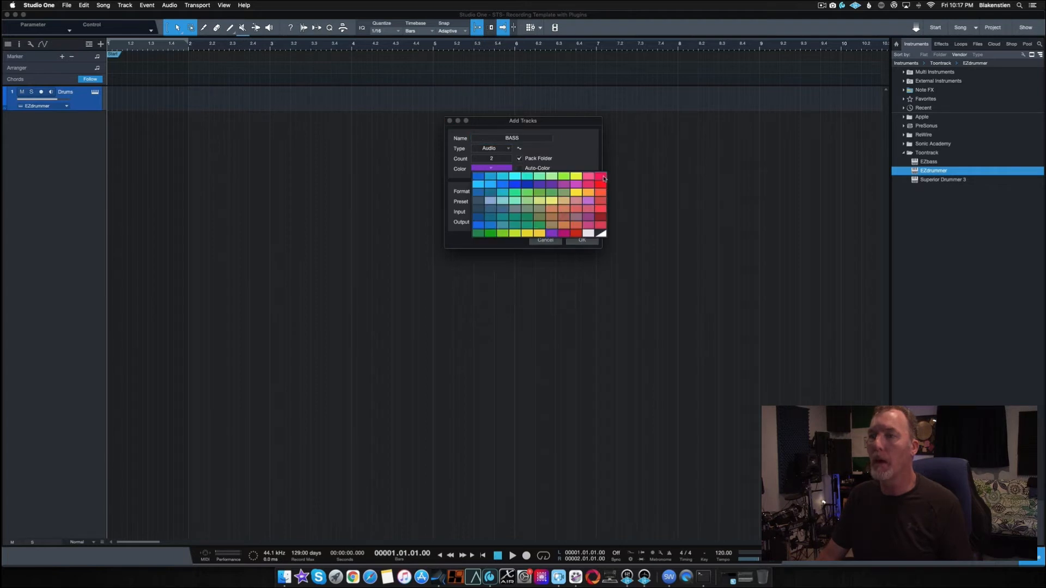
click(603, 179)
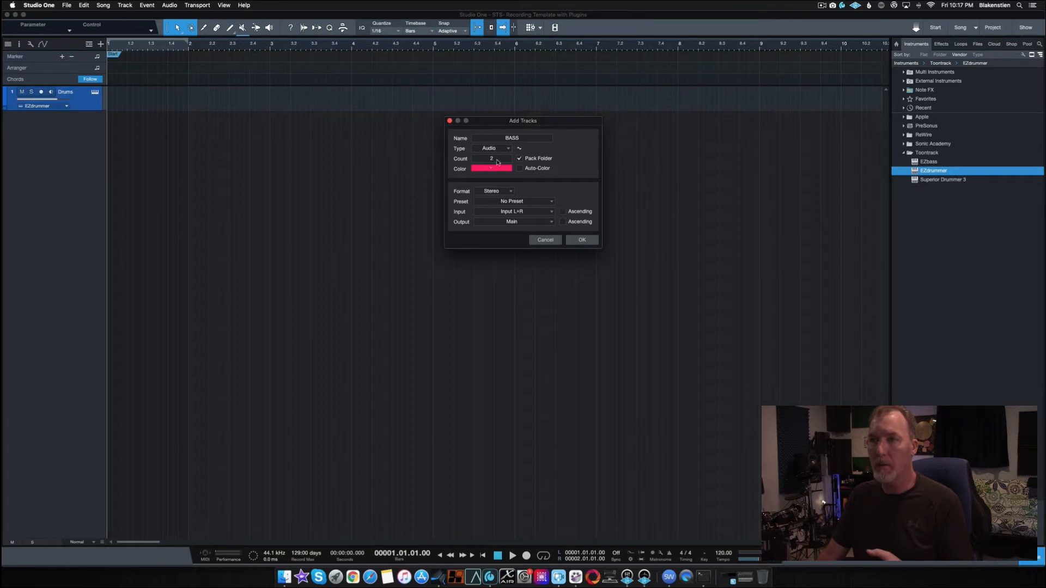
click(510, 149)
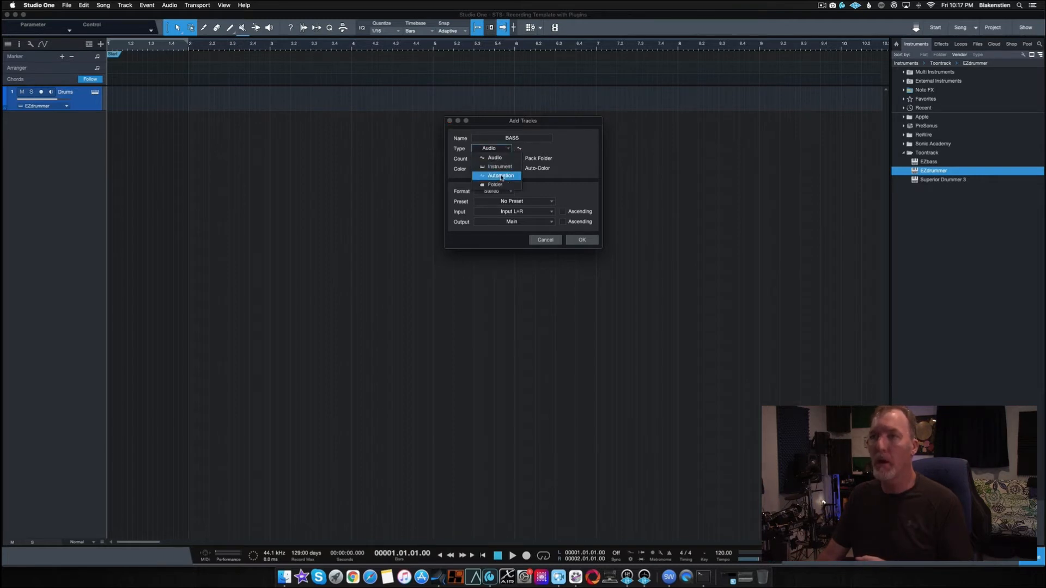
click(499, 158)
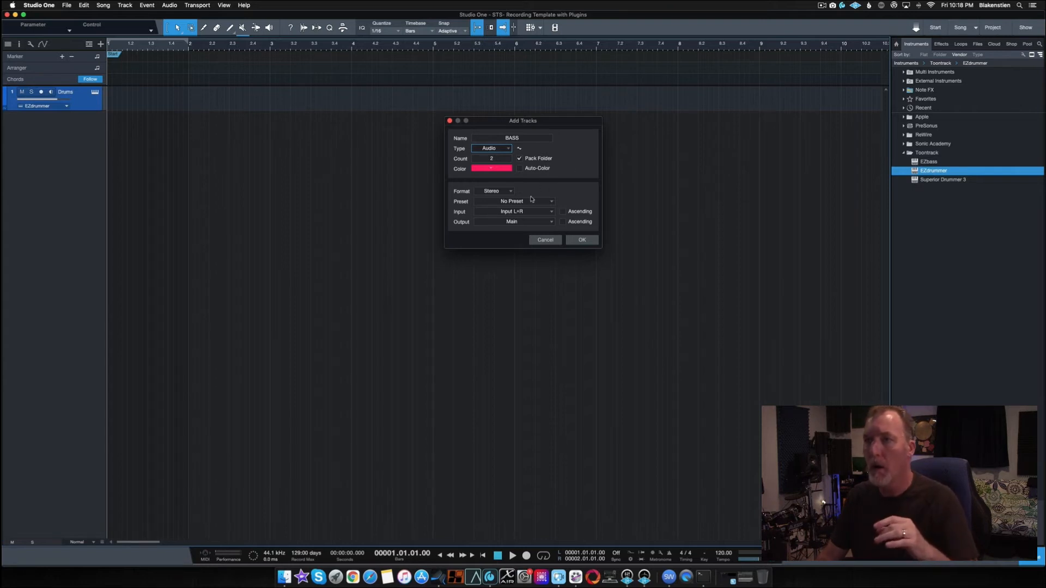
click(507, 191)
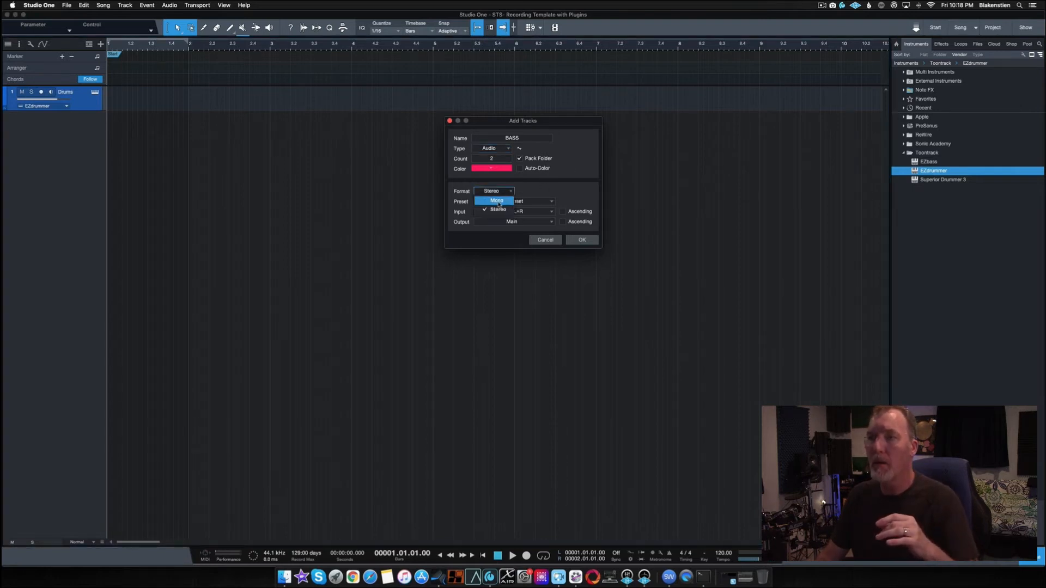
click(497, 201)
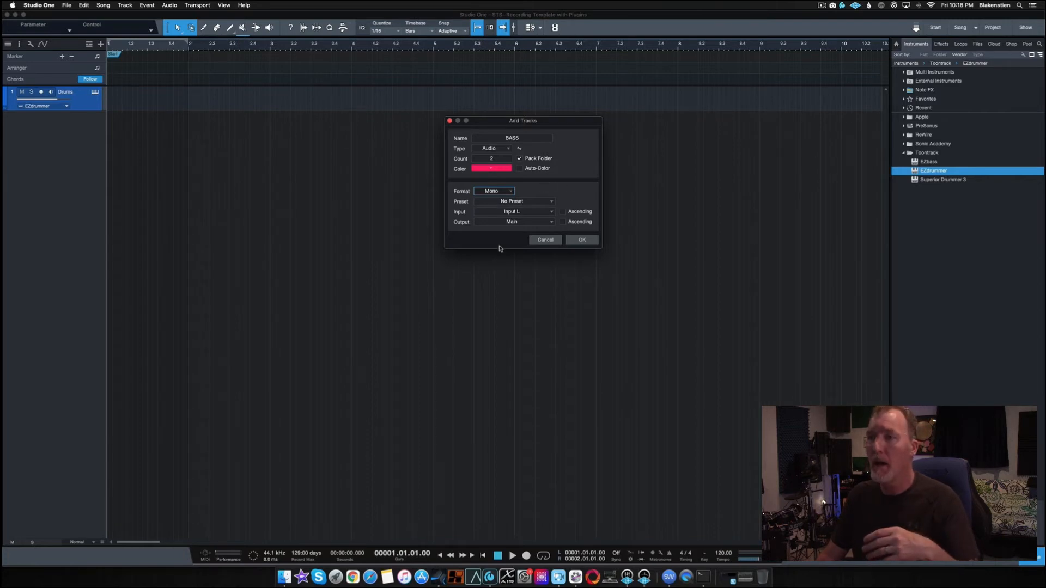
click(580, 241)
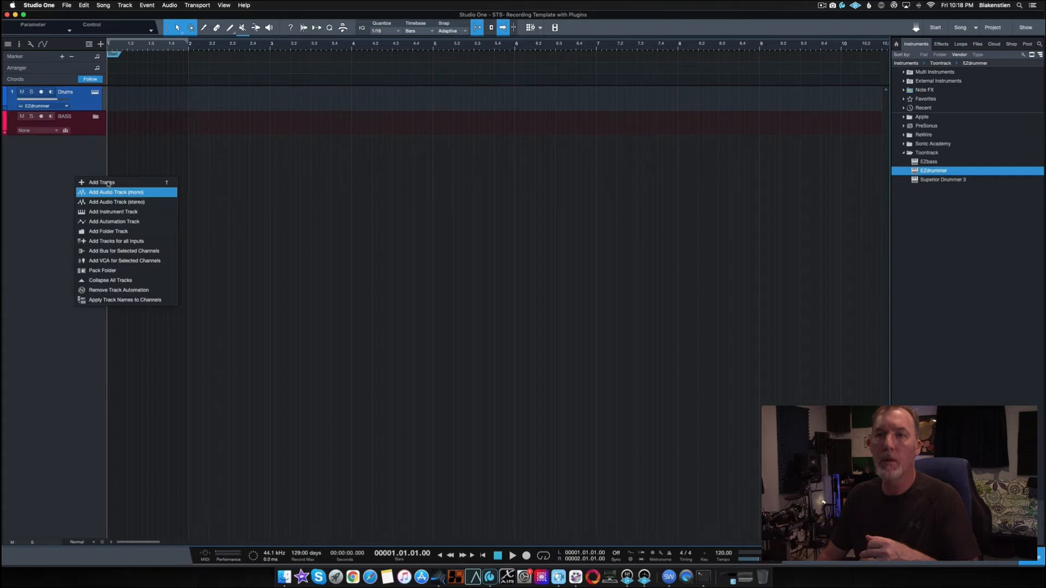
Step: Add two mono audio tracks named EGTR in a teal packed folder, and place the collapsed folder below BASS
click(109, 182)
text(EGTR)
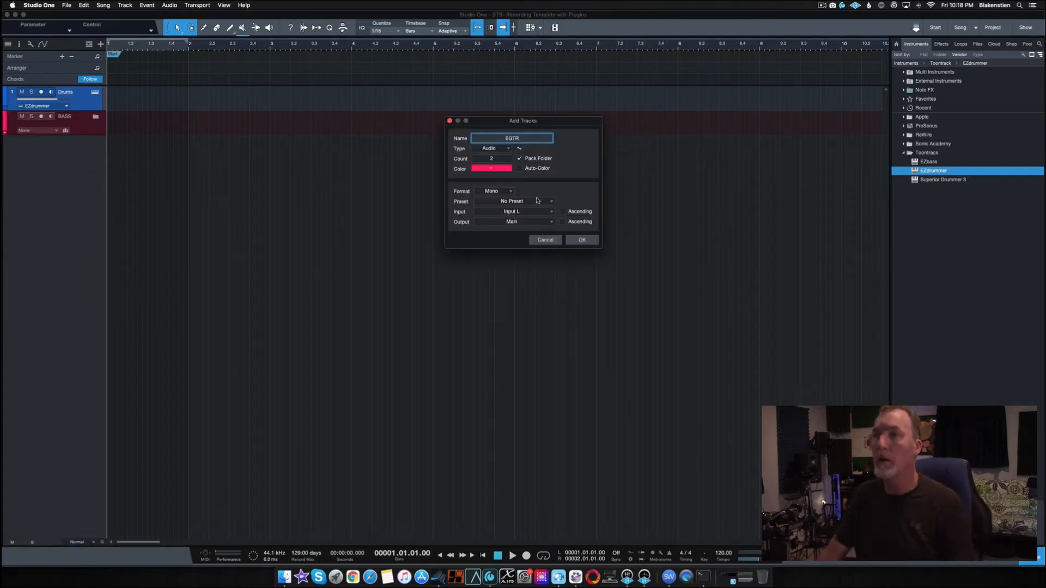
click(491, 168)
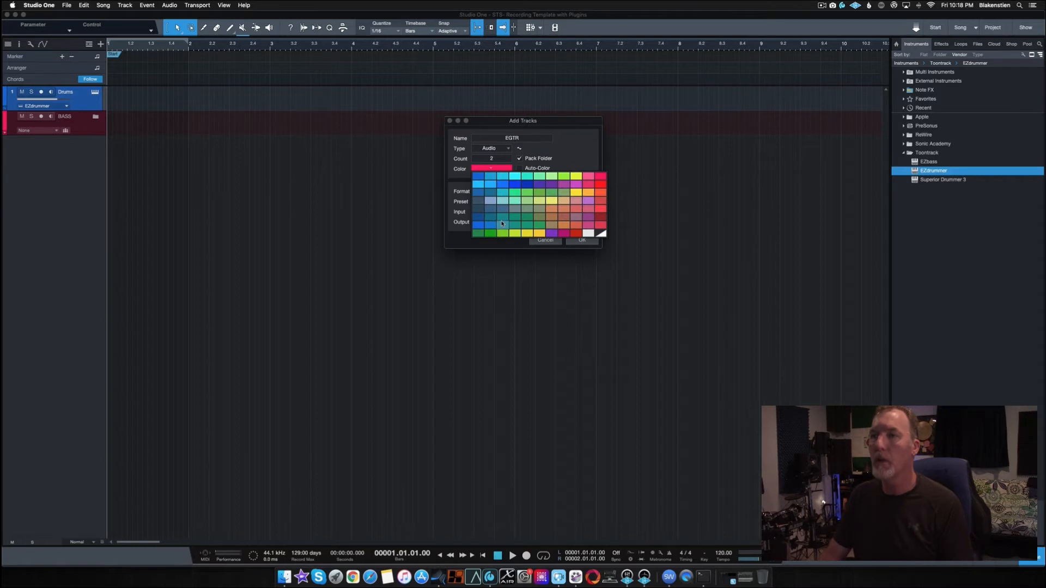
click(507, 217)
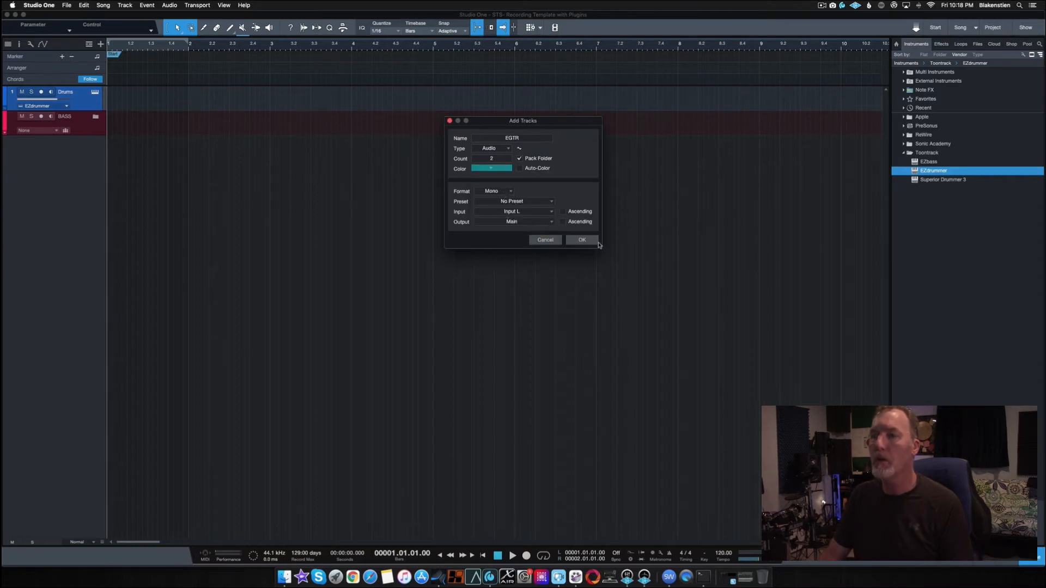
click(582, 240)
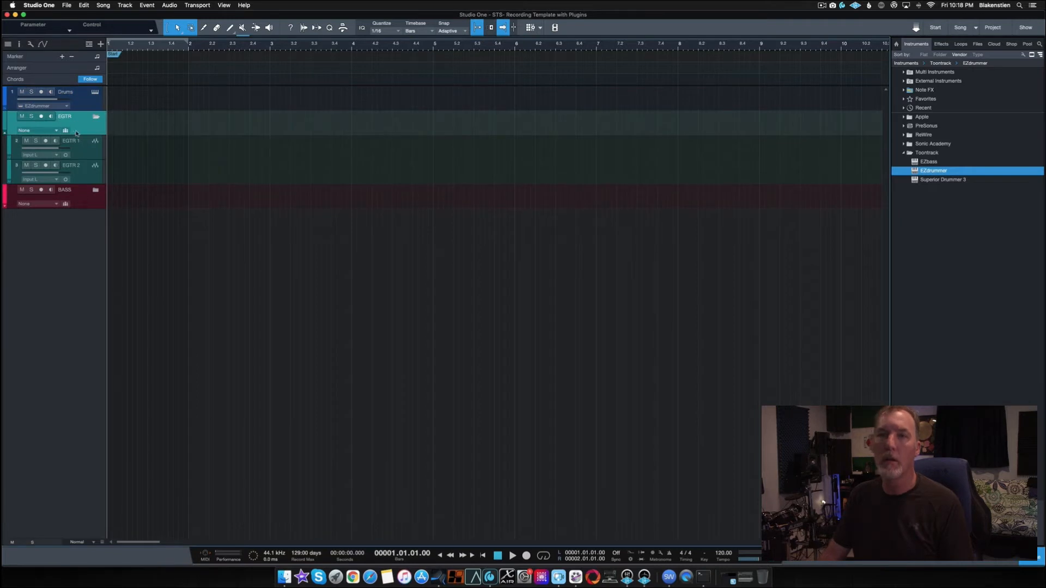
drag(76, 124, 79, 250)
click(96, 143)
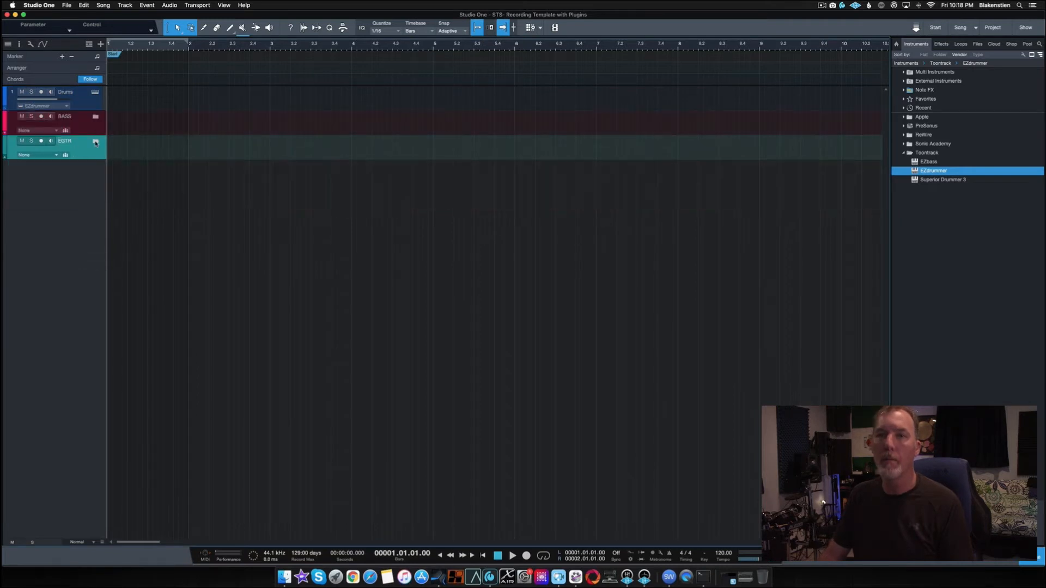
click(76, 108)
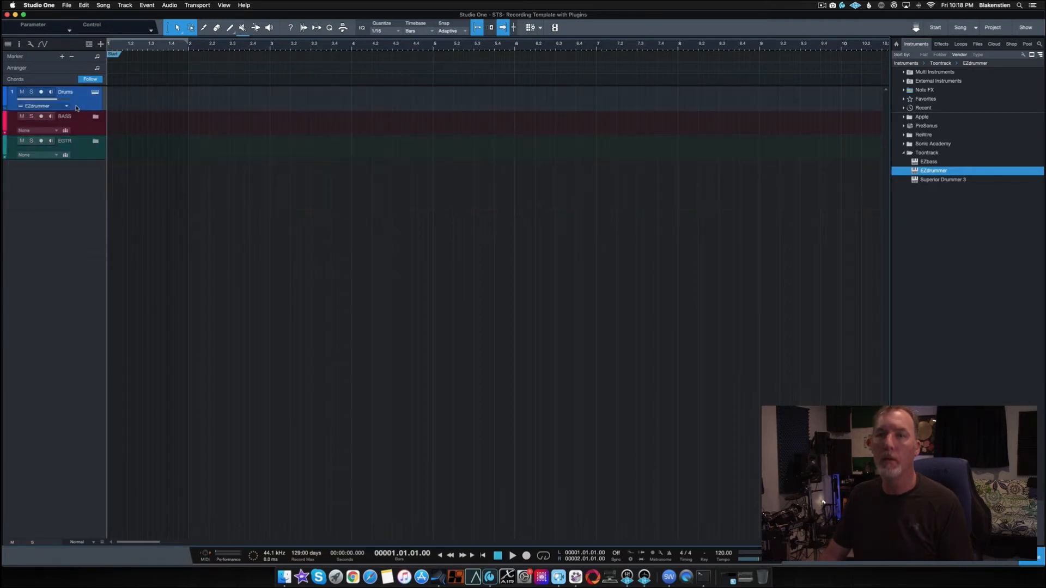
Step: Add two mono audio tracks named KEYS in a purple packed folder, and place the collapsed folder below EGTR
right_click(81, 216)
click(127, 220)
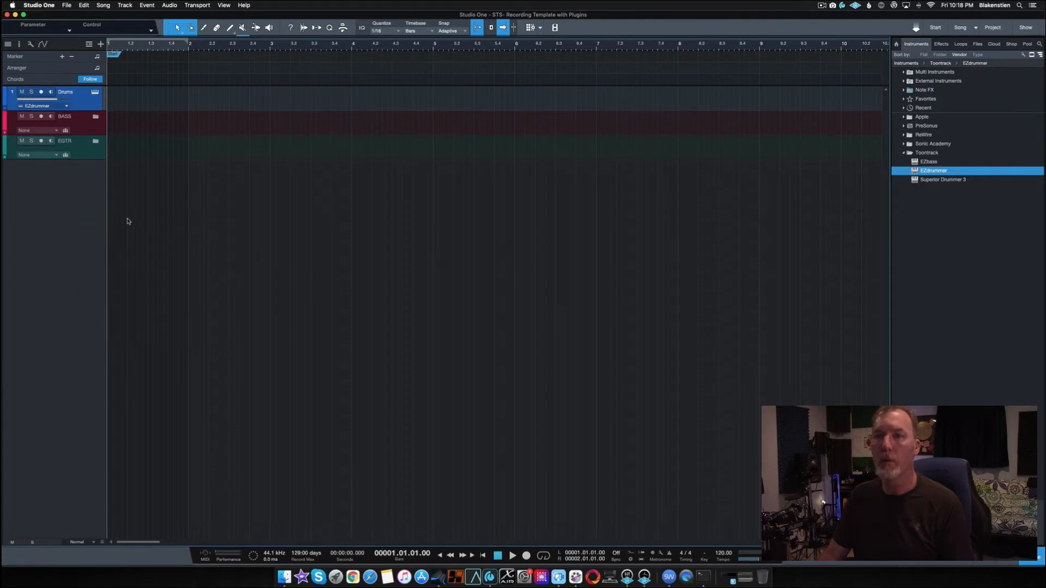
key(BackSpace)
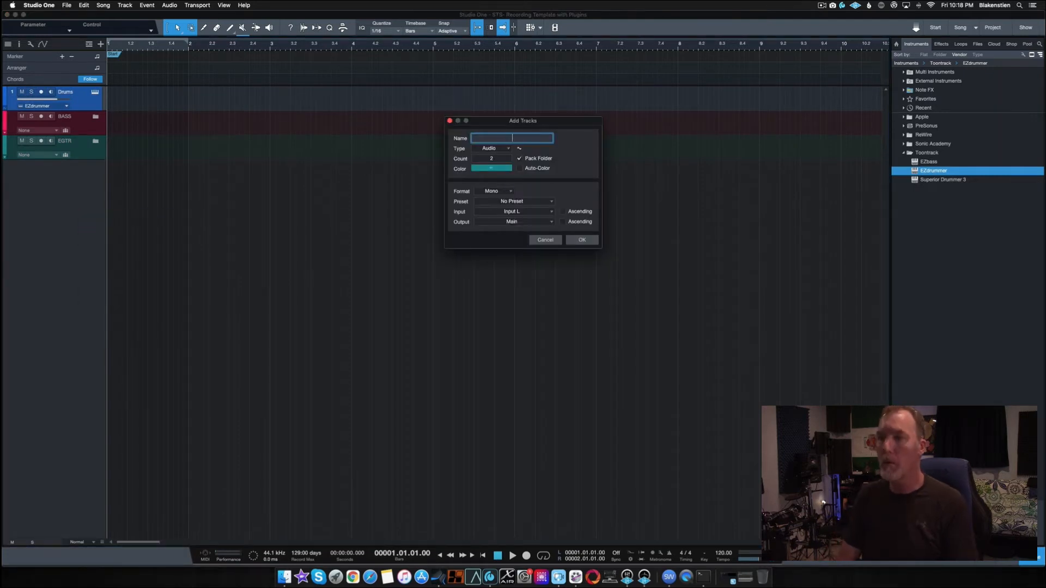
text(Keyboard)
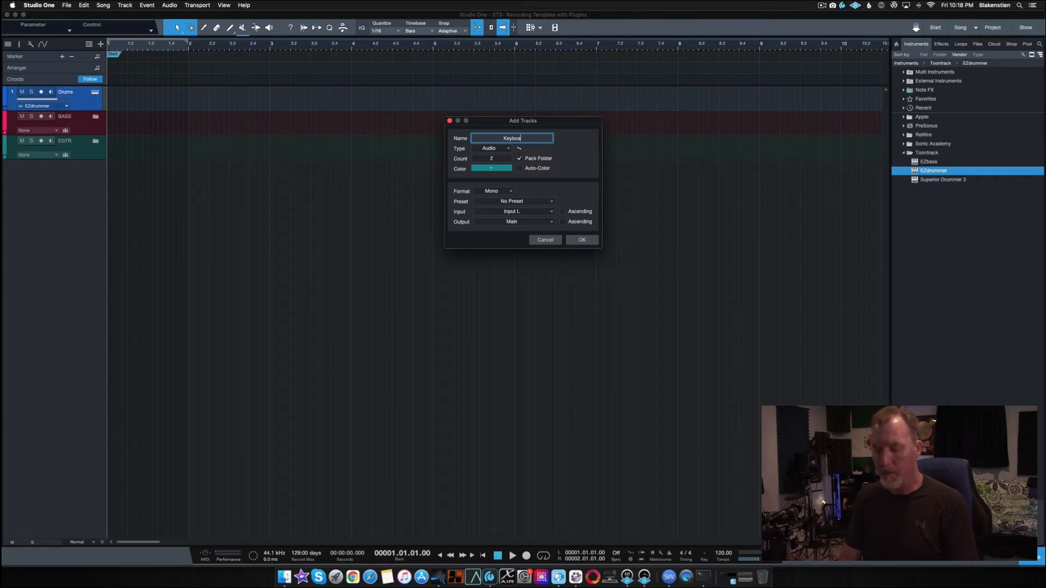
key(BackSpace)
key(BackSpace)
key(BackSpace)
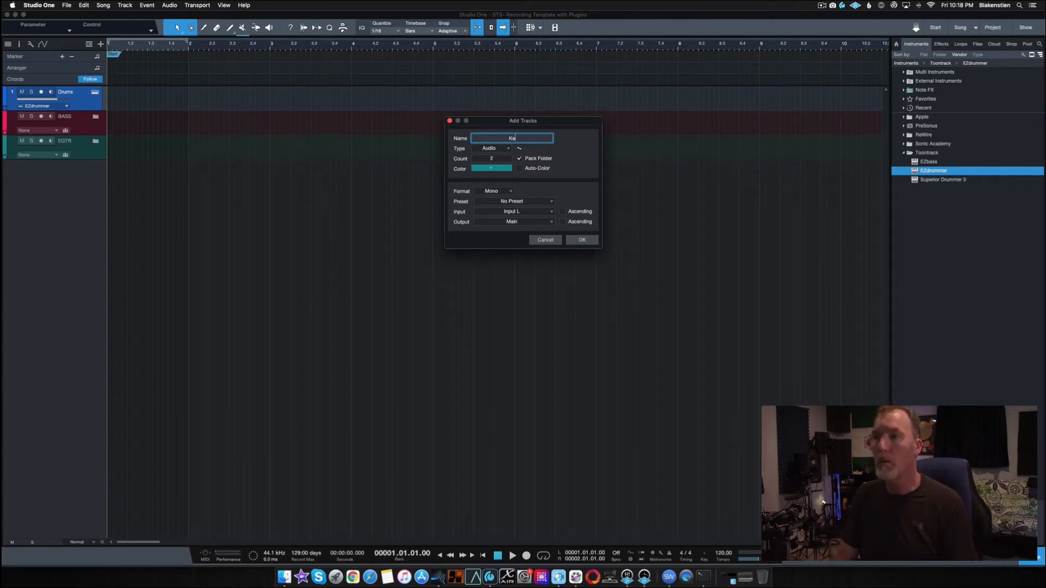
text(S)
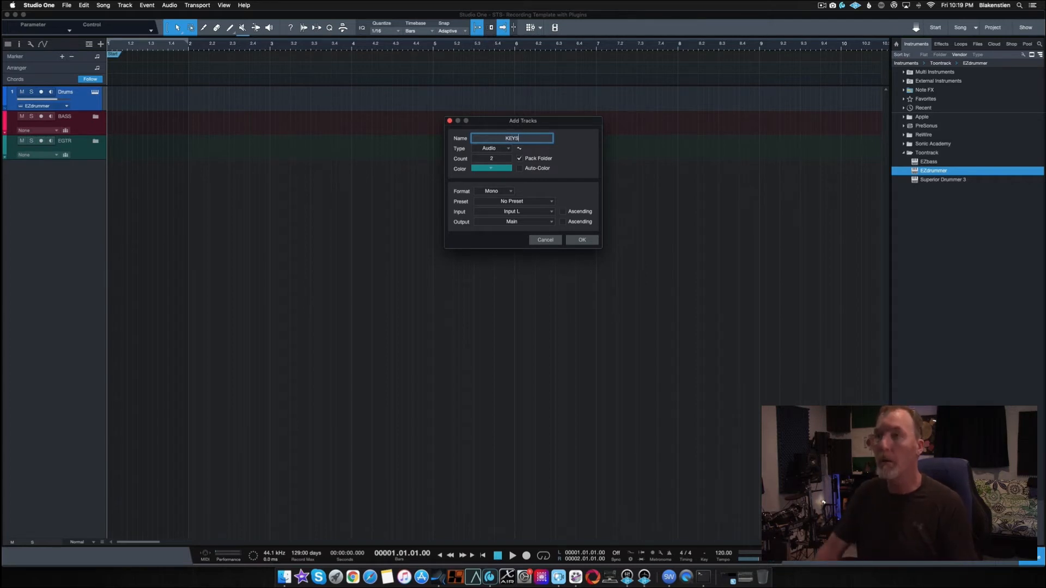
click(492, 169)
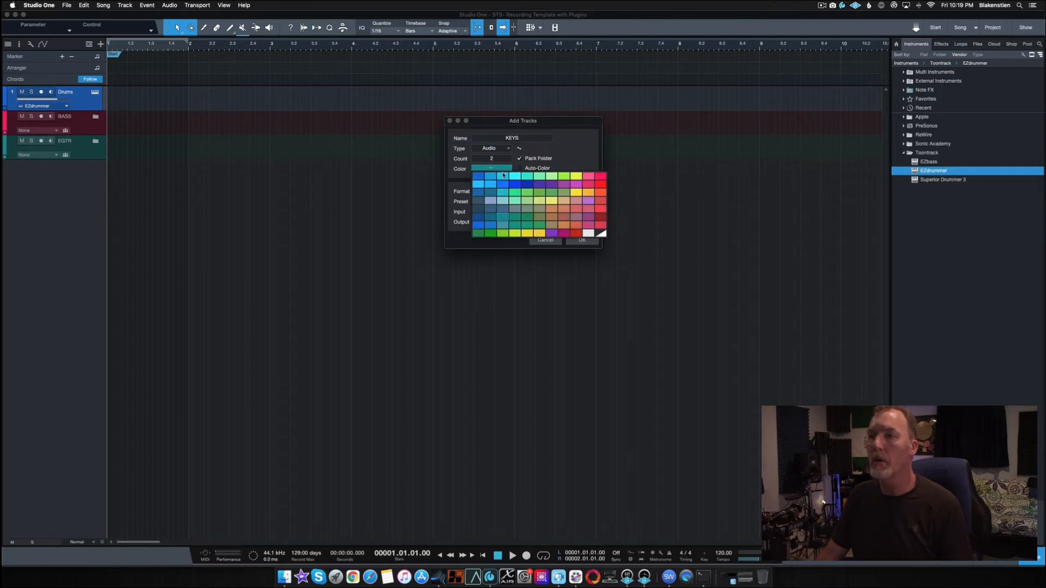
click(570, 185)
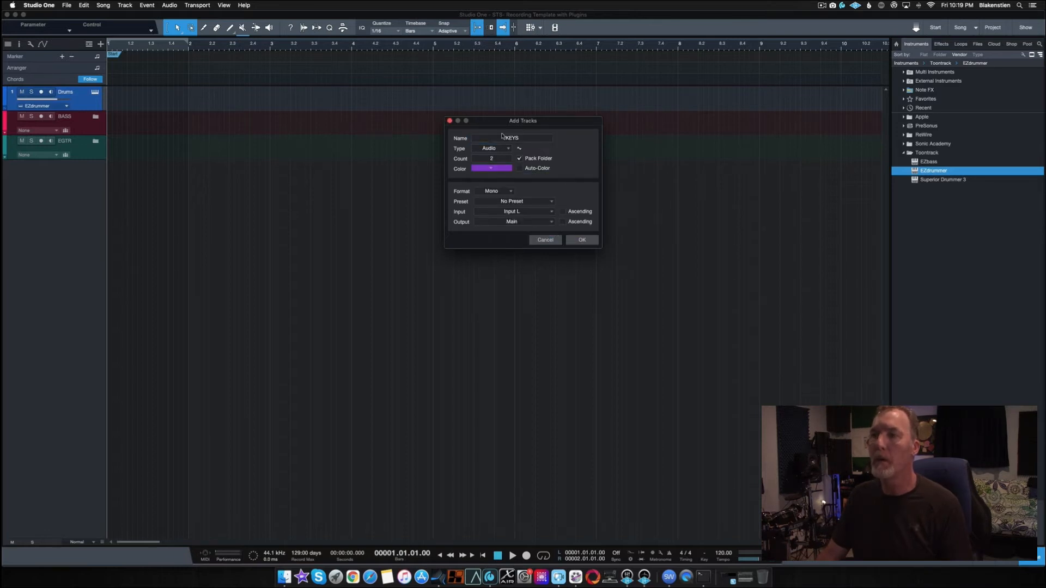
click(581, 240)
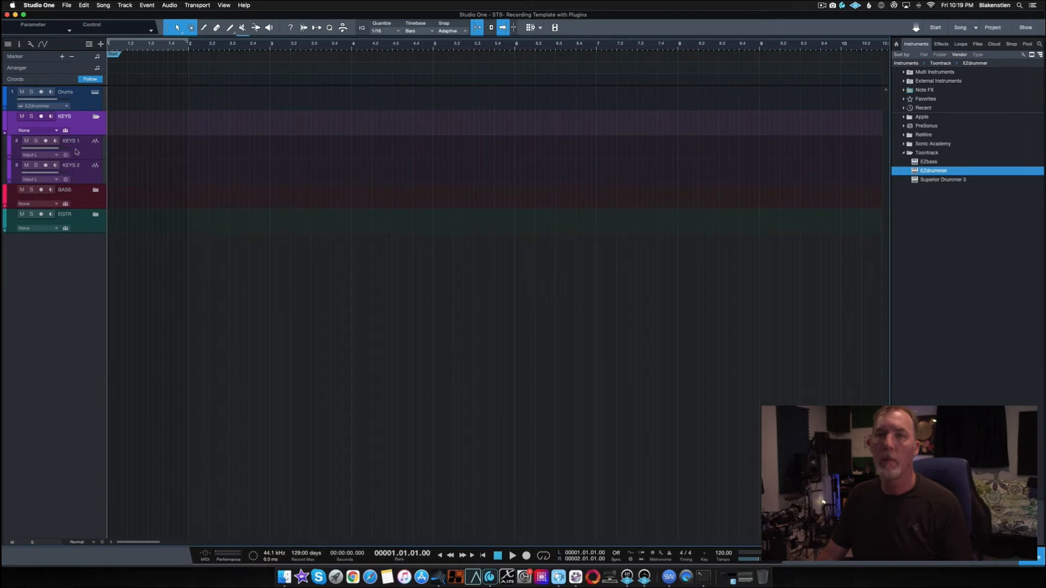
drag(82, 126, 83, 268)
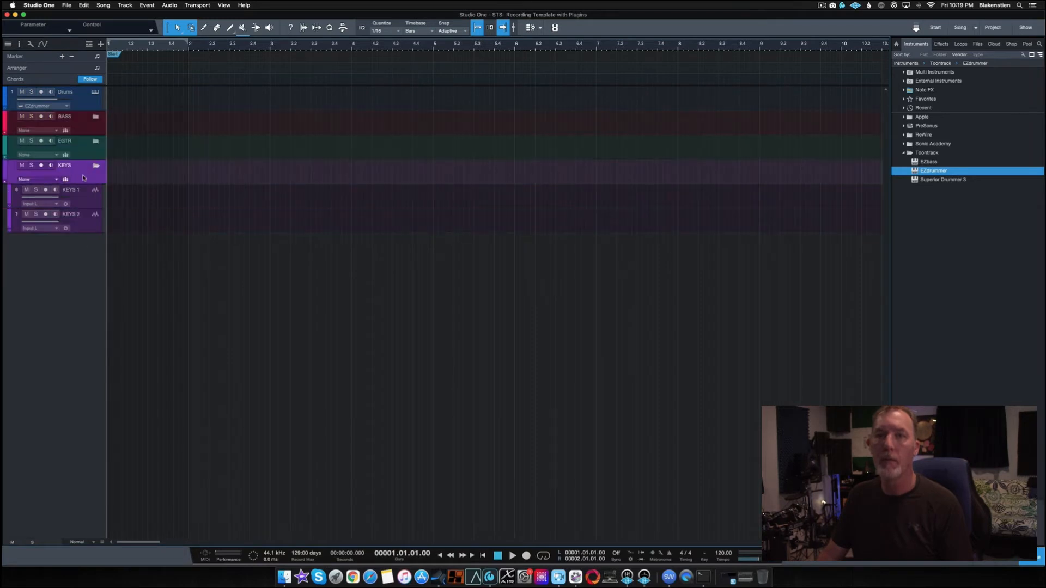
click(97, 166)
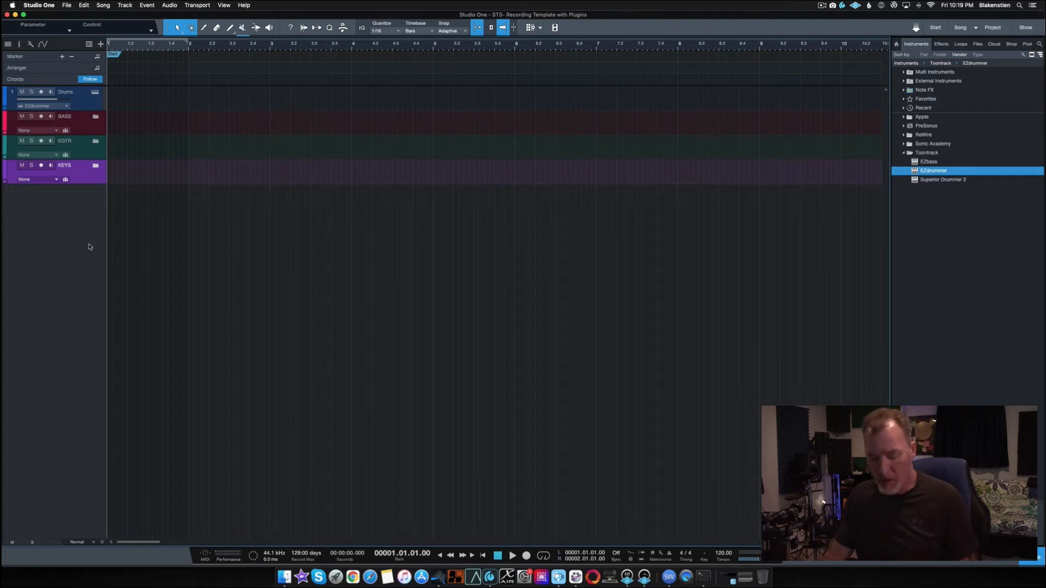
Step: Show the mixing console below the arrangement
key(F3)
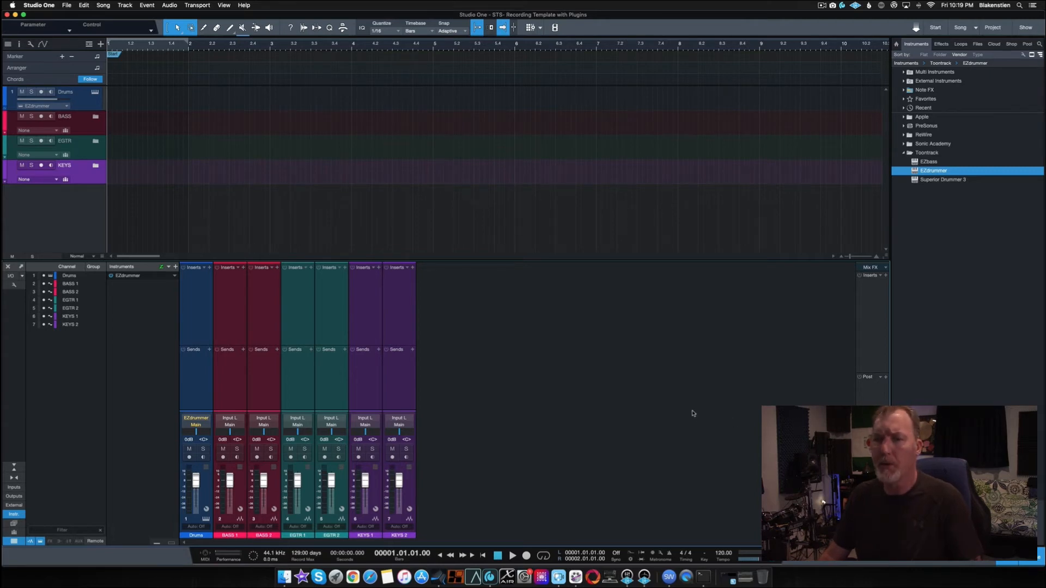
click(1012, 563)
click(1011, 563)
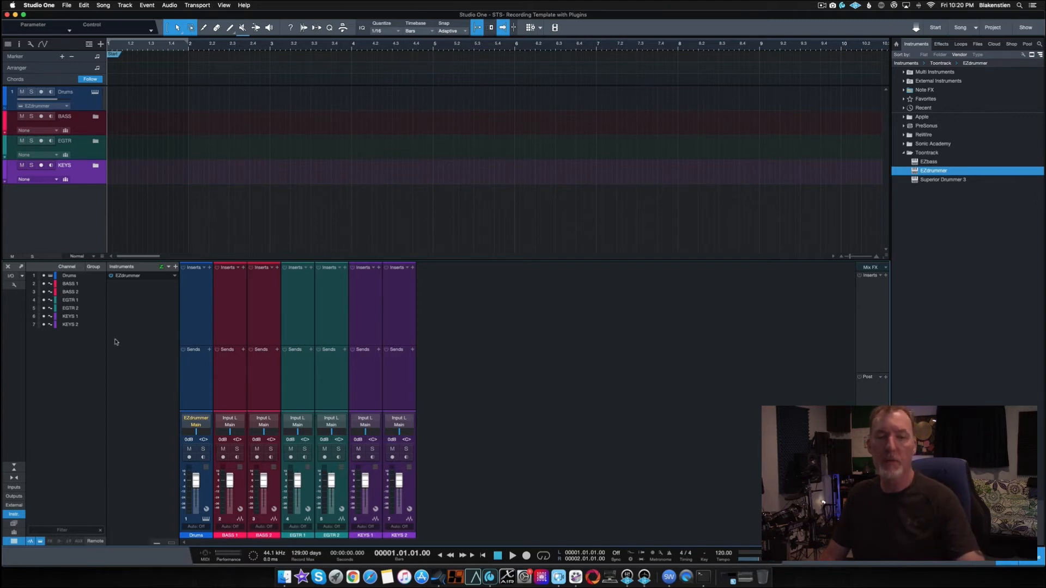
Step: Try the console option that keeps bus channels to the right
click(14, 284)
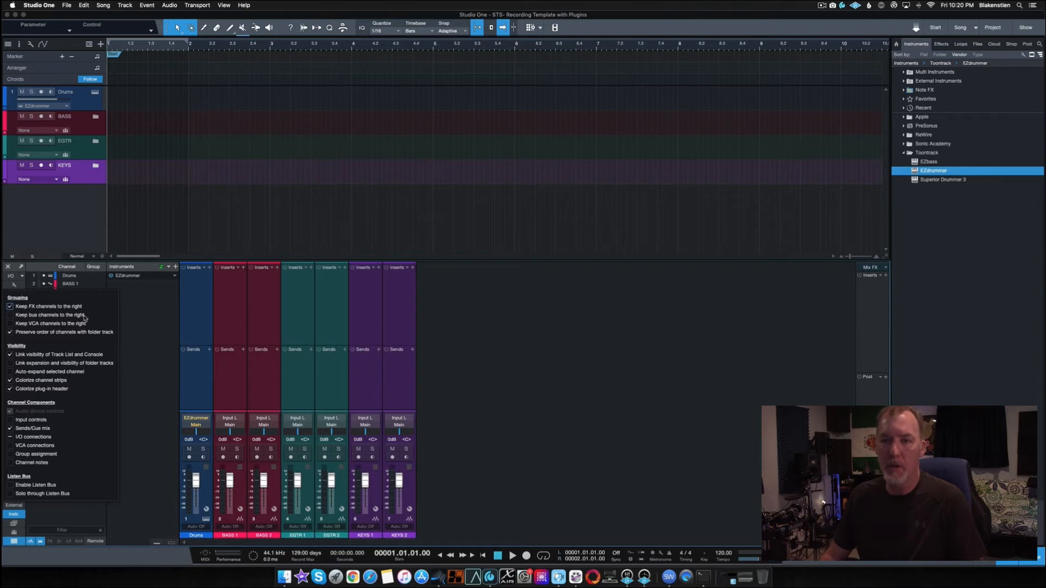
click(10, 315)
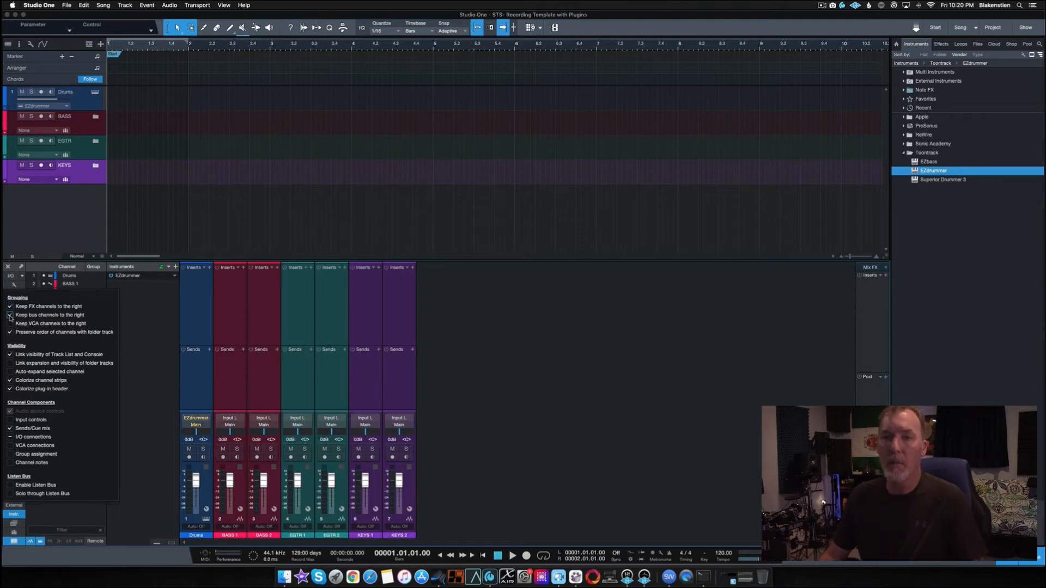
click(514, 370)
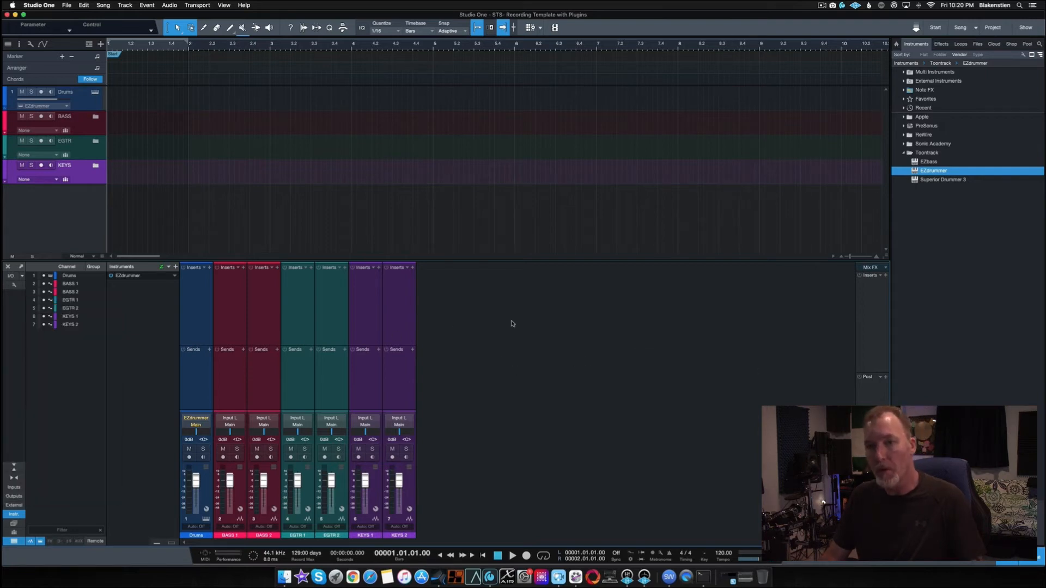
Step: Show the input controls and channel notes on the console's channel strips
click(13, 285)
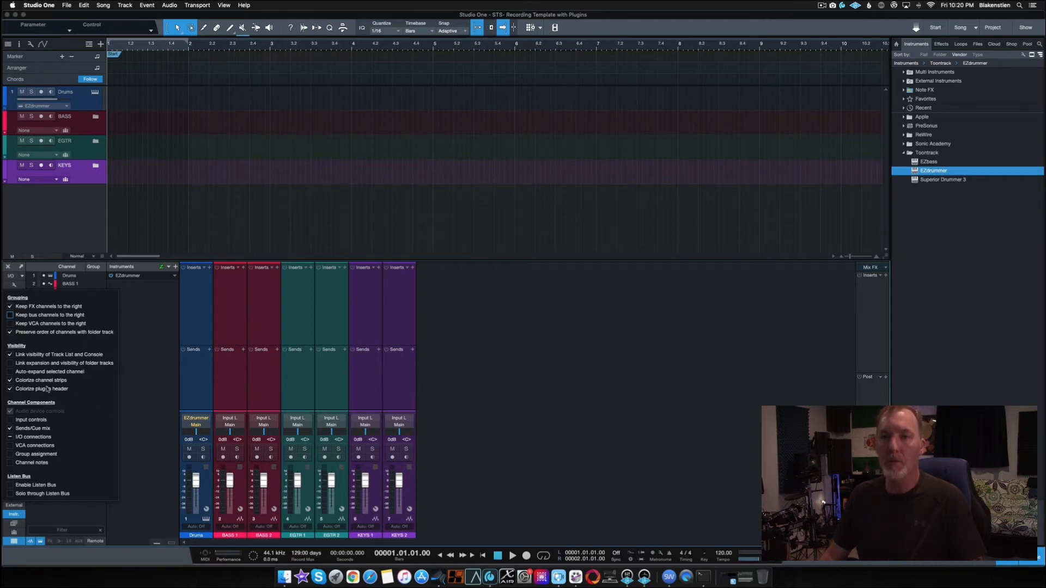
click(10, 420)
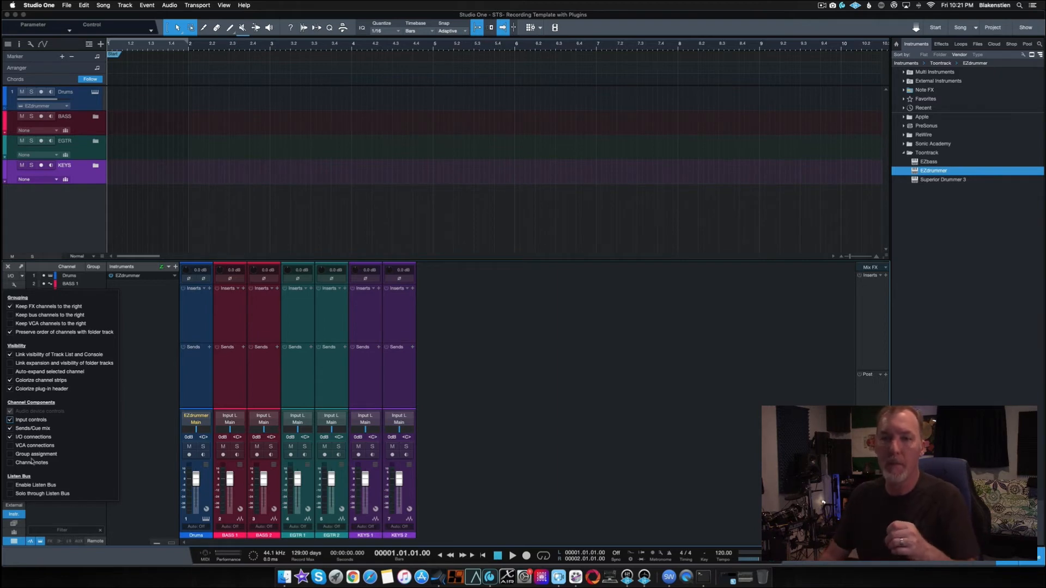
click(10, 463)
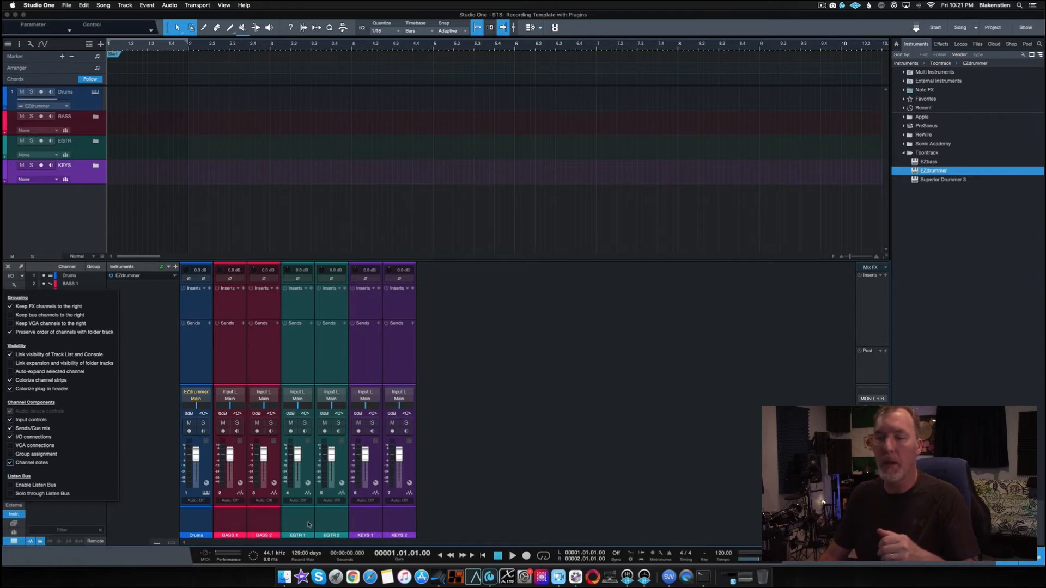
click(387, 373)
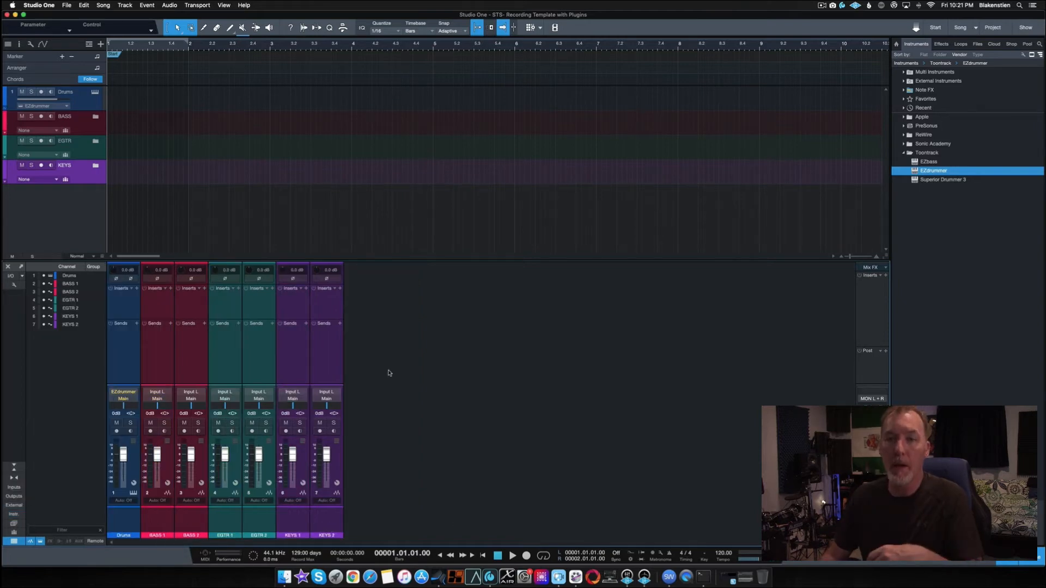
Step: Add a bus named BASS BUS for the BASS 1 and BASS 2 channels and make the console's fader section taller
click(163, 358)
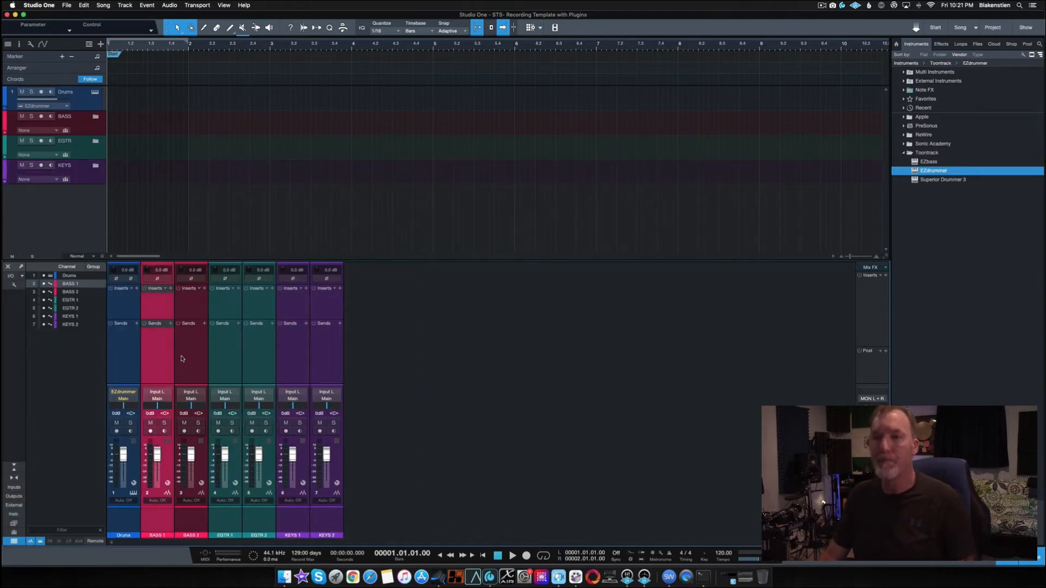
shift+click(182, 359)
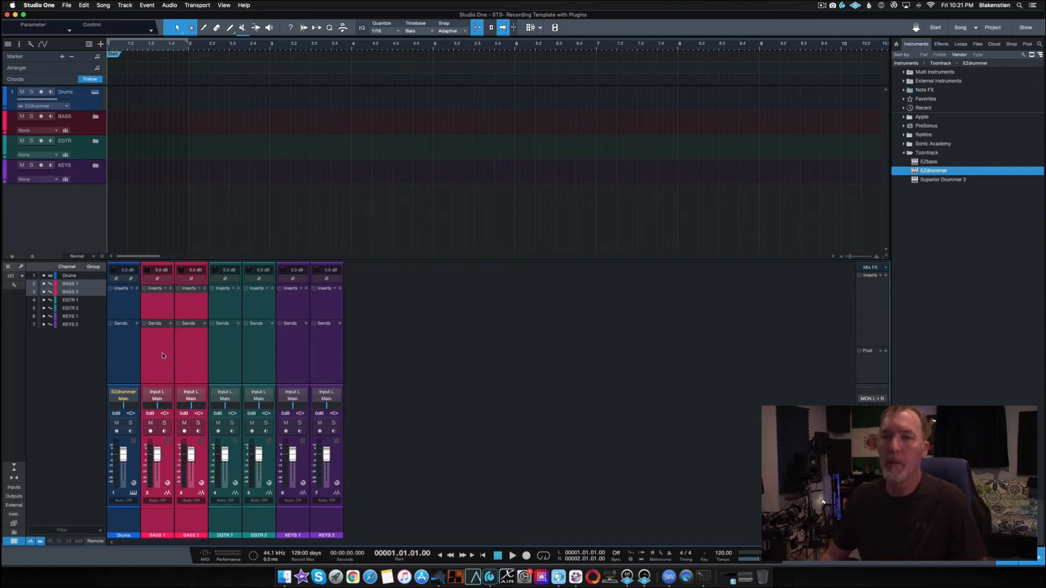
right_click(162, 356)
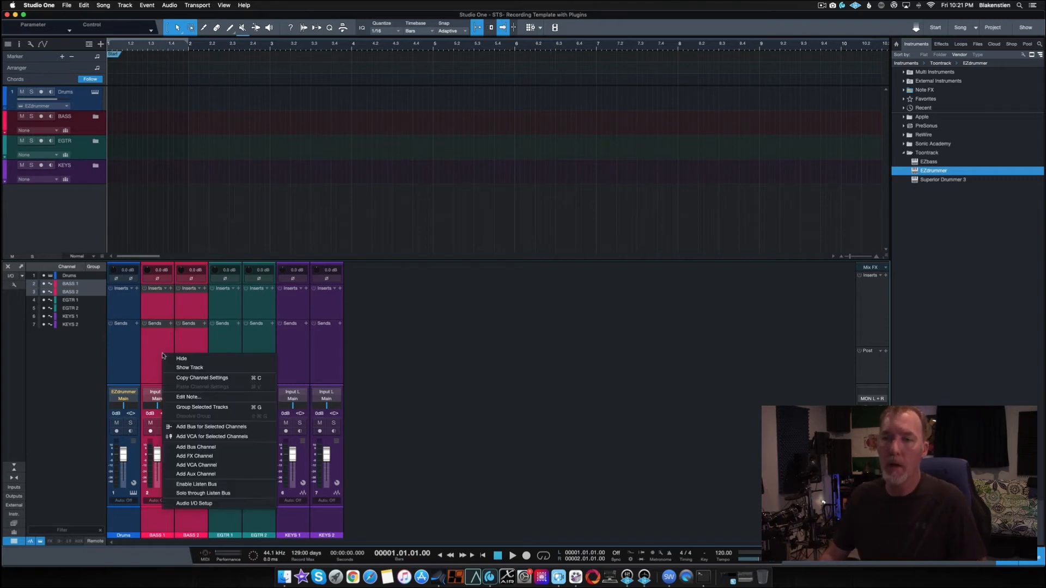
click(207, 427)
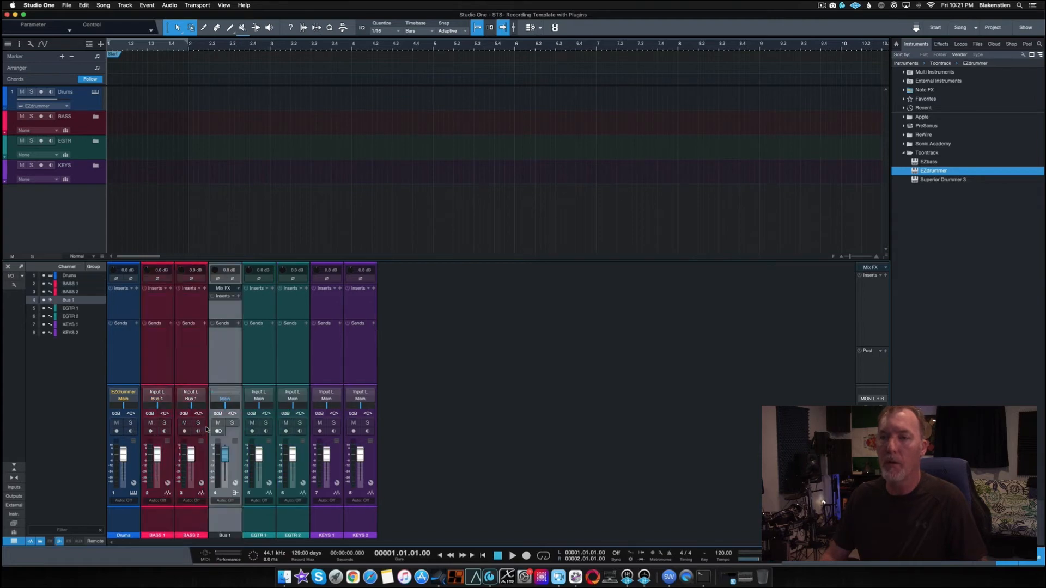
double_click(225, 535)
text(BASS)
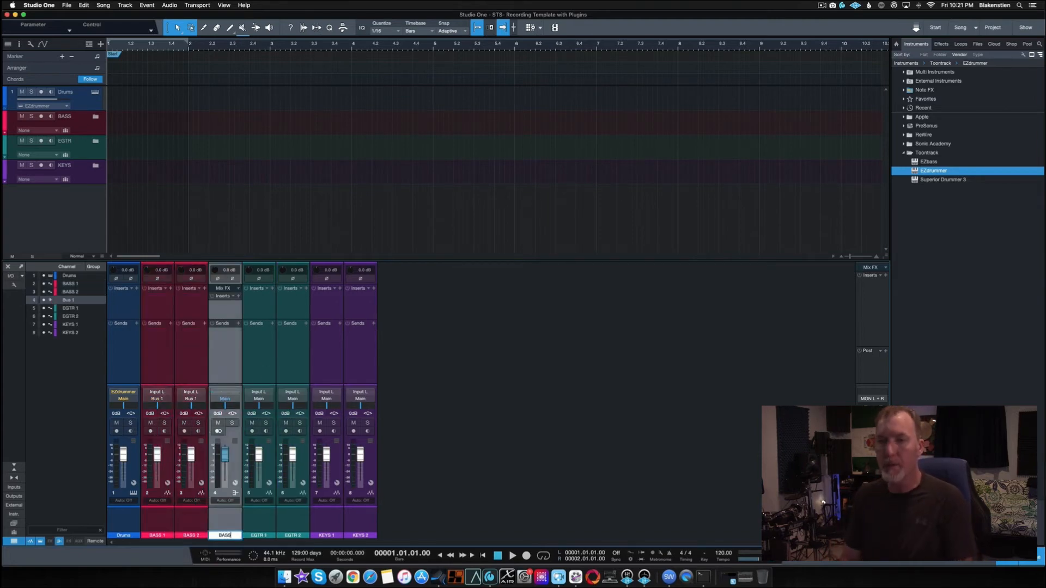
text( BUS)
key(Return)
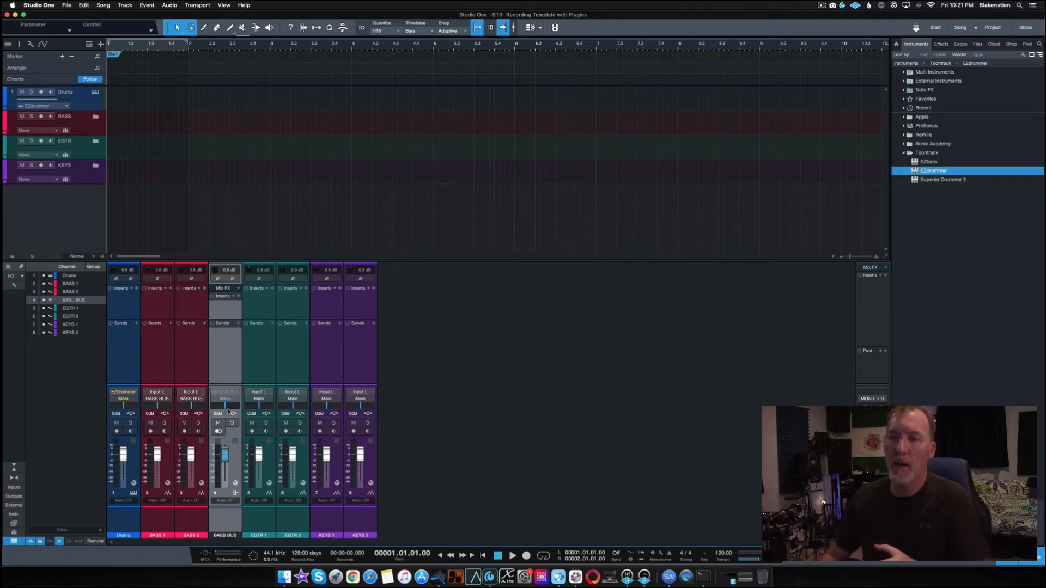
drag(229, 385, 230, 354)
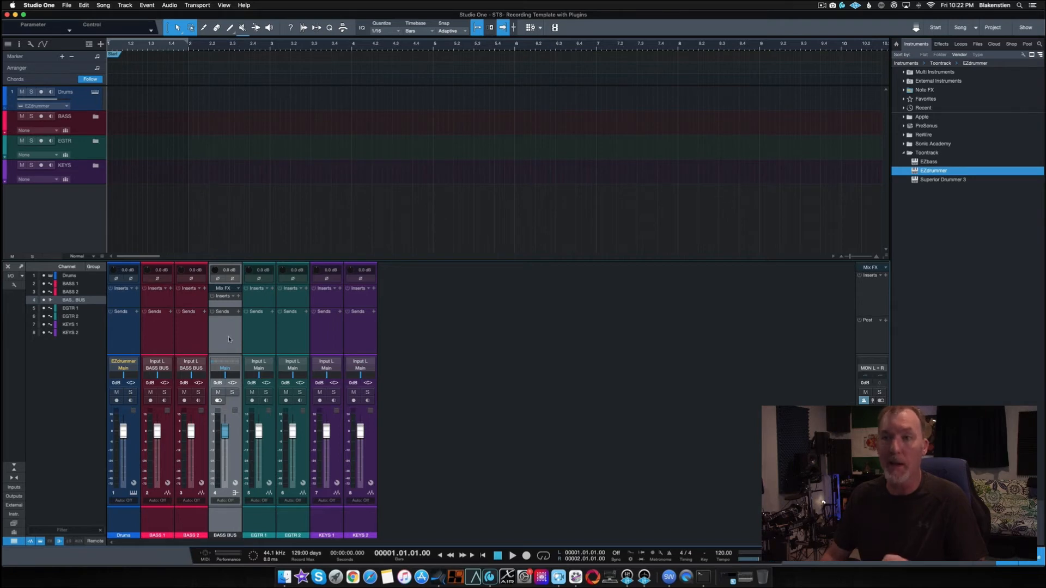
Step: Add a bus for the EGTR 1 and EGTR 2 channels and name it EGTR
click(268, 339)
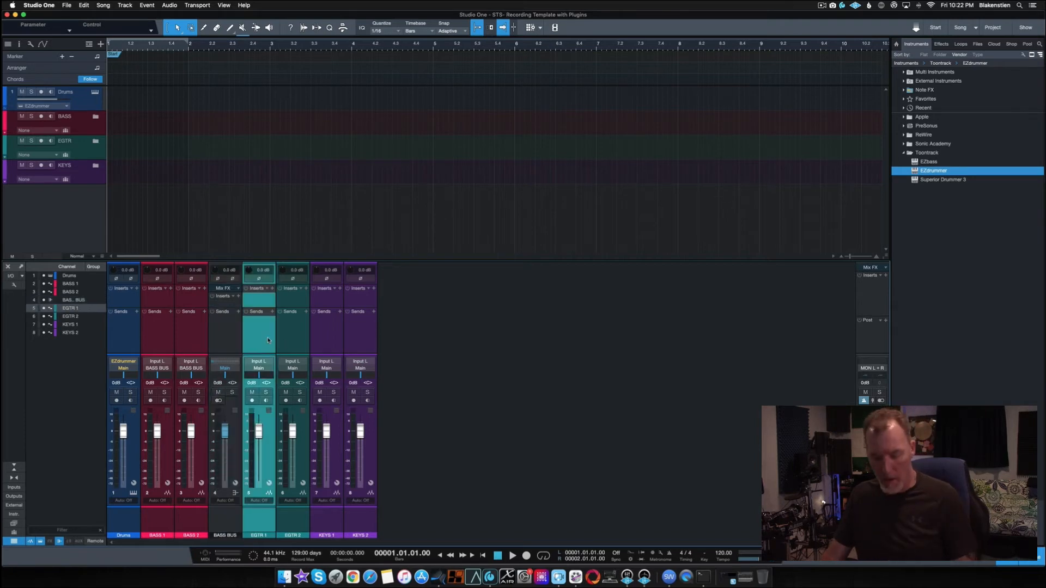
shift+click(308, 340)
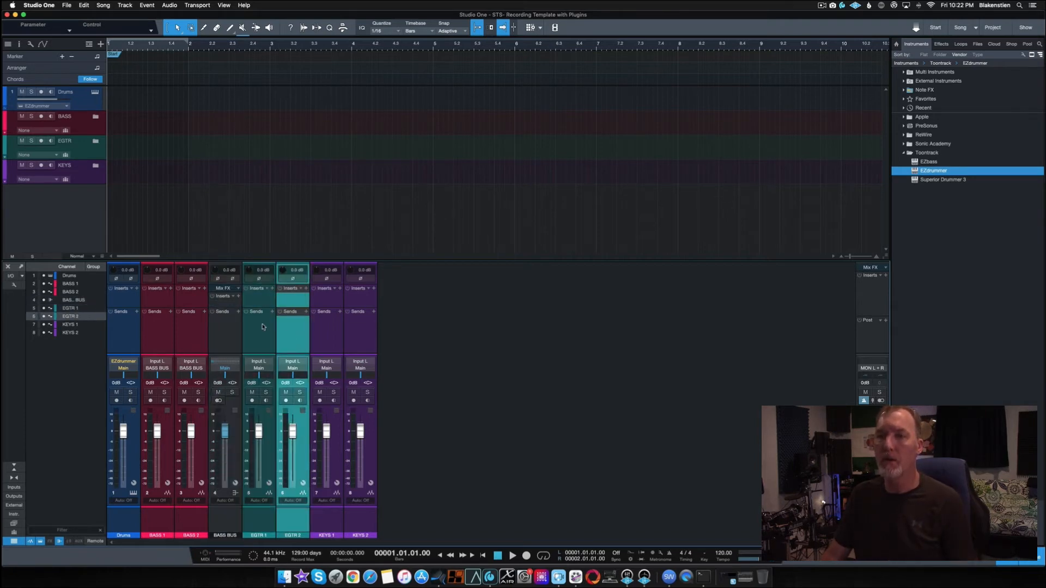
click(264, 326)
right_click(281, 330)
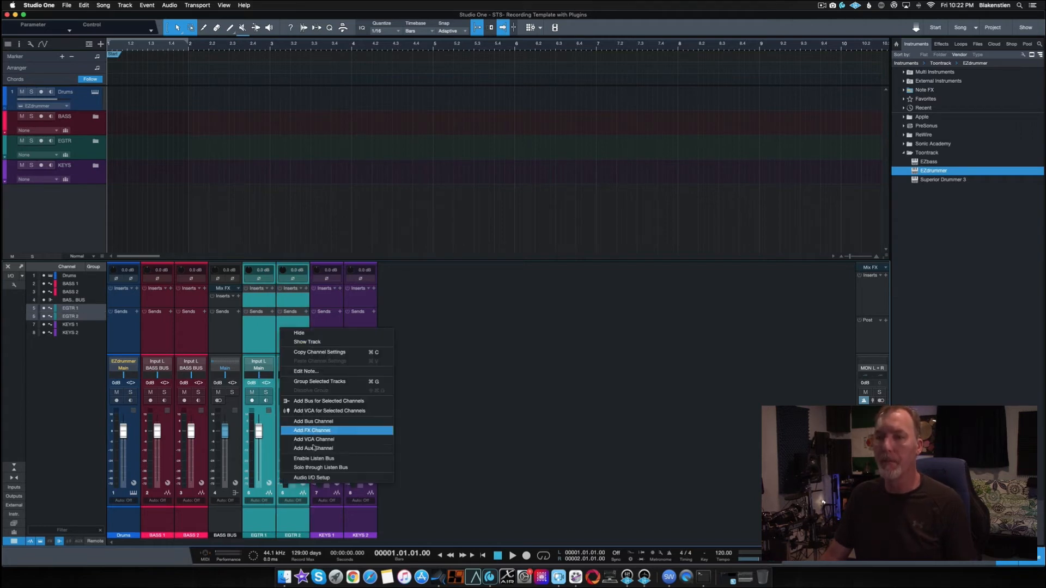
click(320, 401)
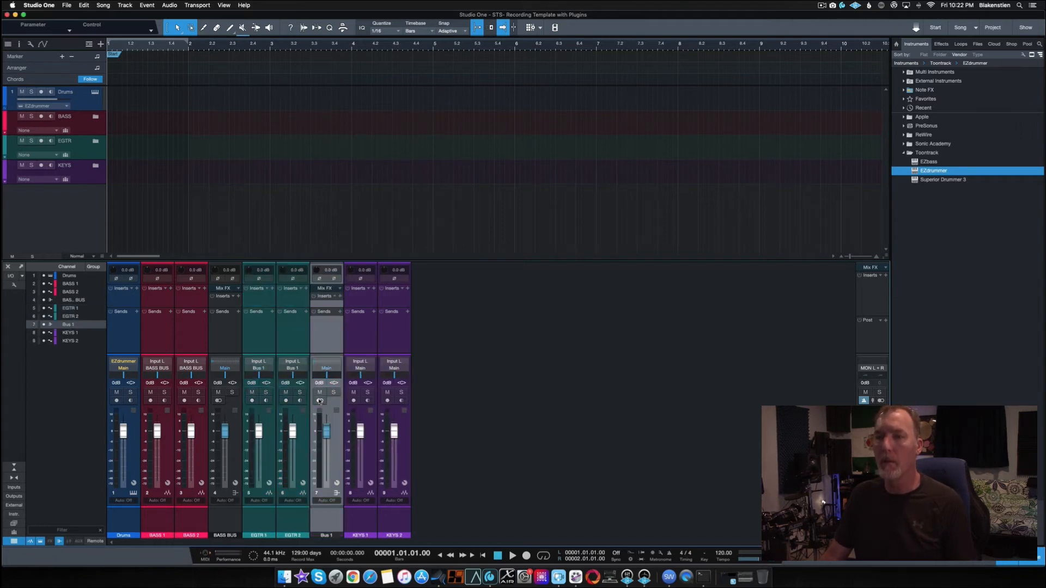
double_click(326, 536)
key(BackSpace)
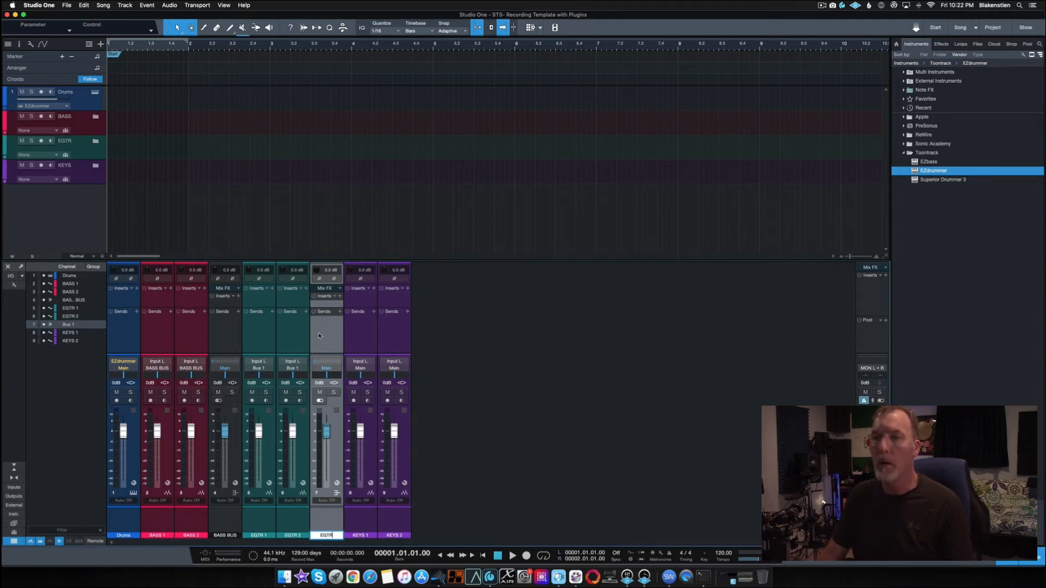
Step: Add a bus for the KEYS 1 and KEYS 2 channels and name it KEY BUS
click(362, 339)
shift+click(406, 336)
right_click(405, 336)
click(453, 408)
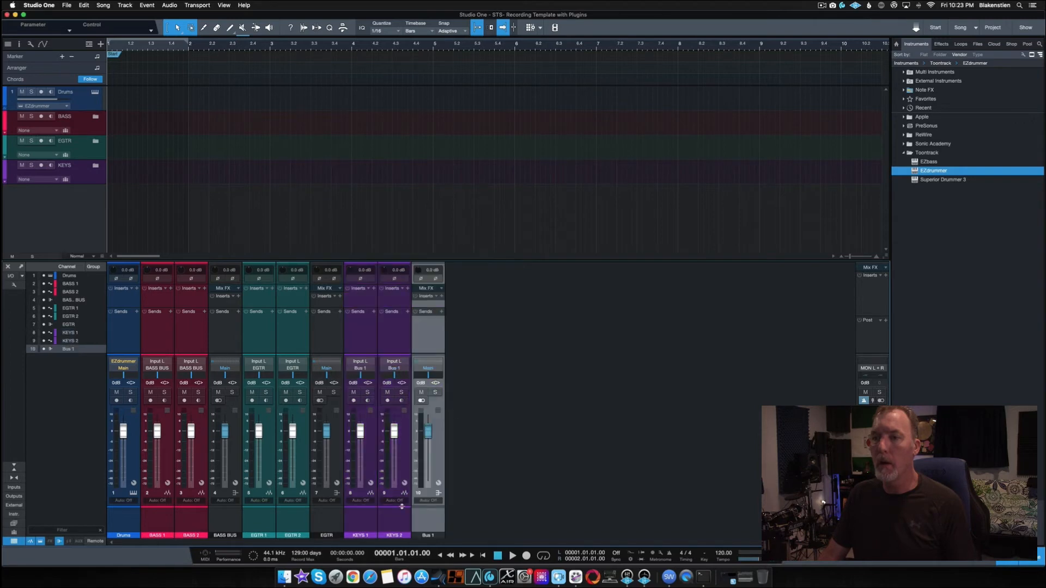
double_click(427, 535)
text(KEY BUS)
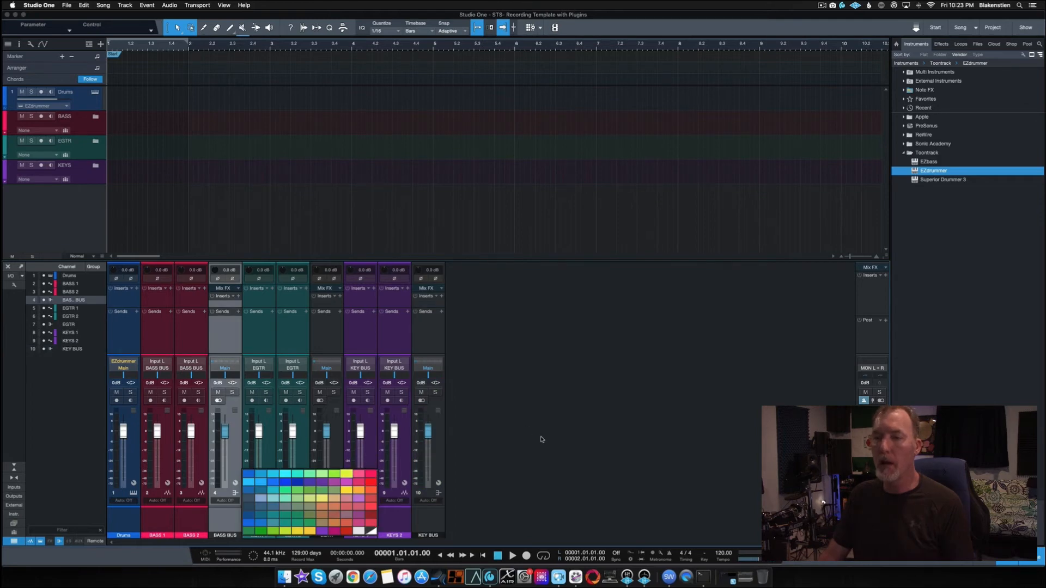
click(542, 439)
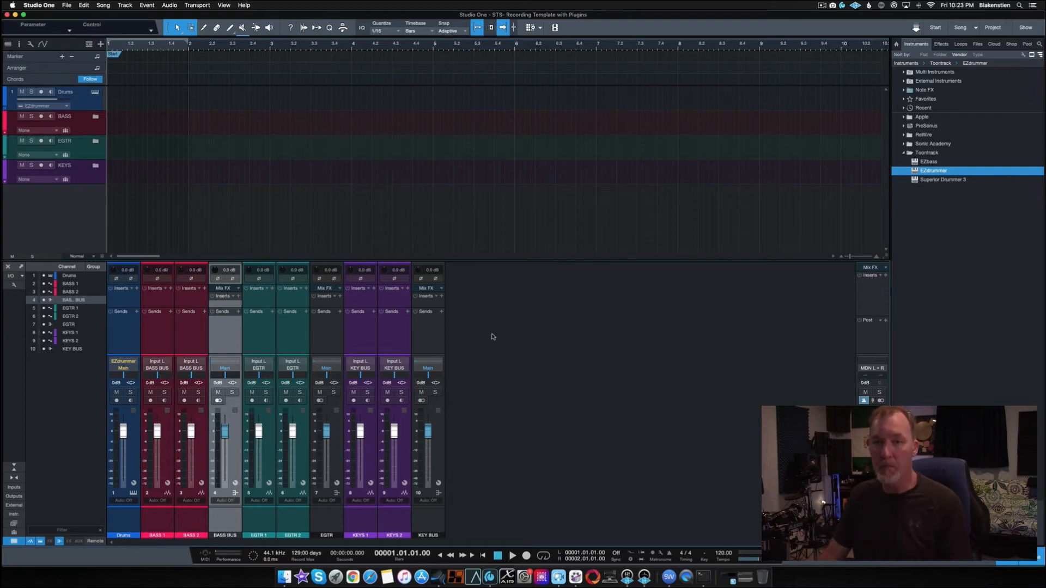
right_click(490, 400)
click(483, 398)
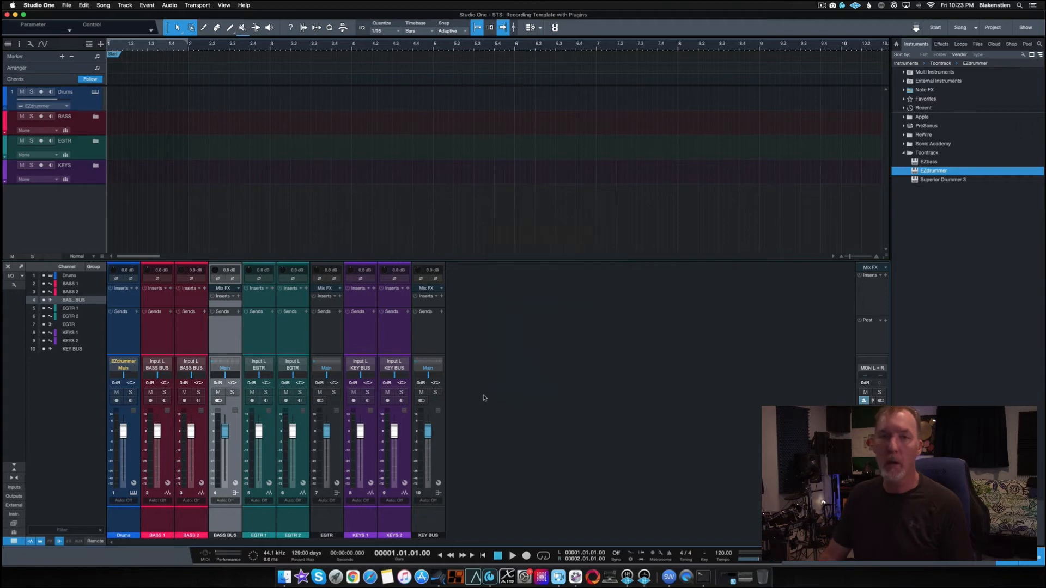
Step: Add five FX channels to the console after KEY BUS
right_click(484, 376)
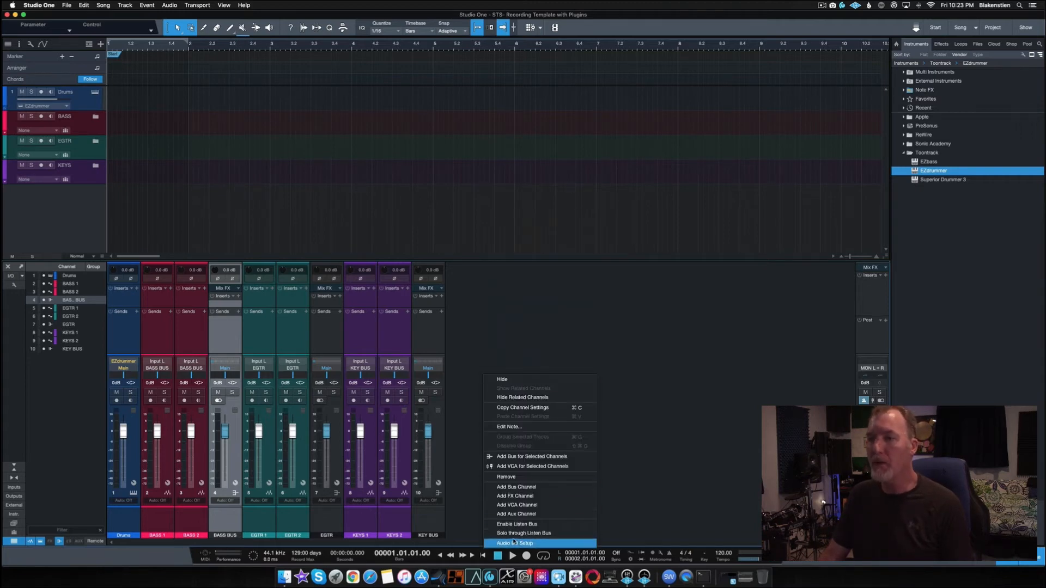
click(517, 496)
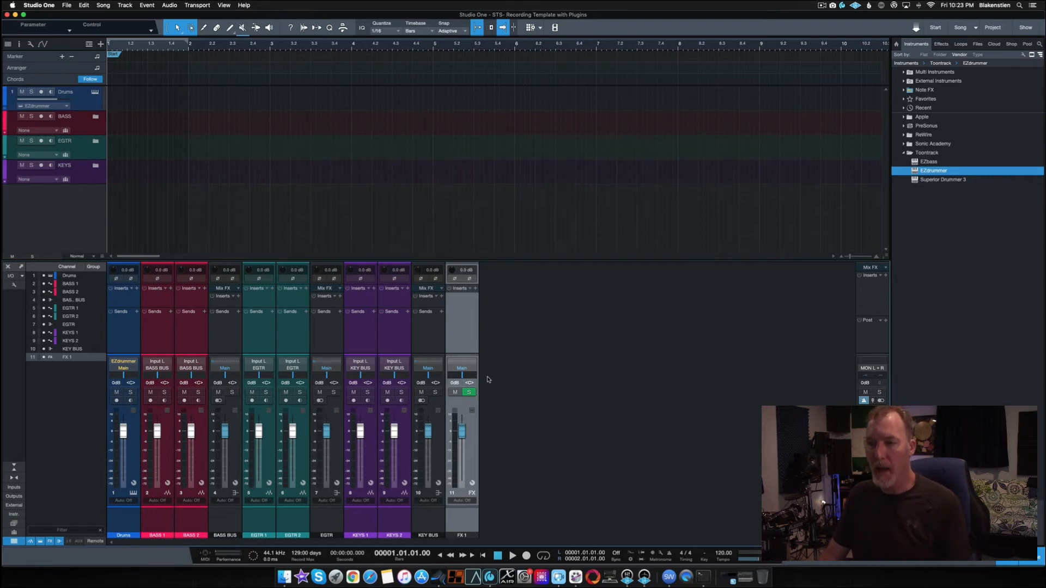
double_click(463, 536)
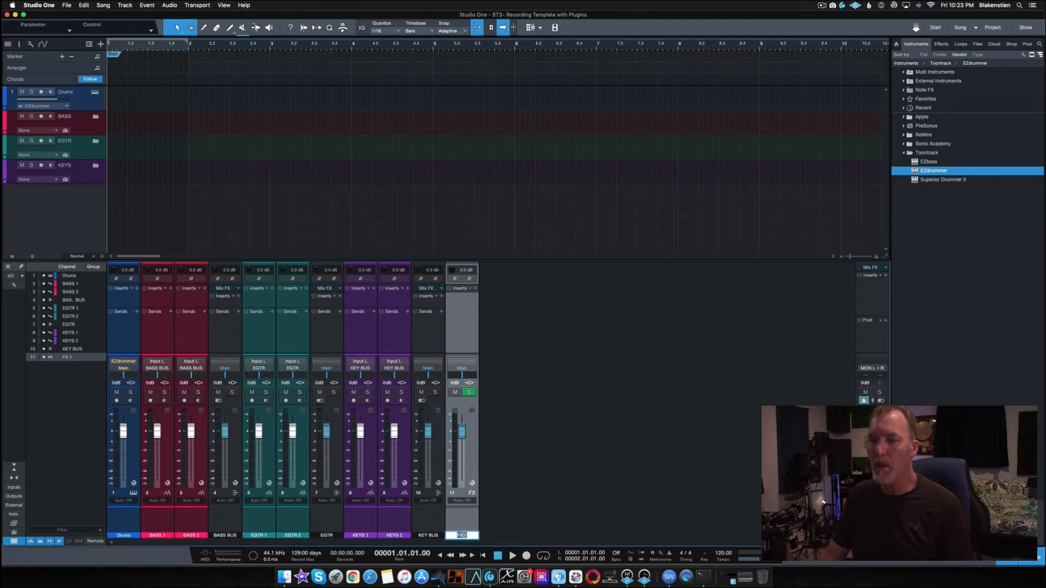
right_click(518, 497)
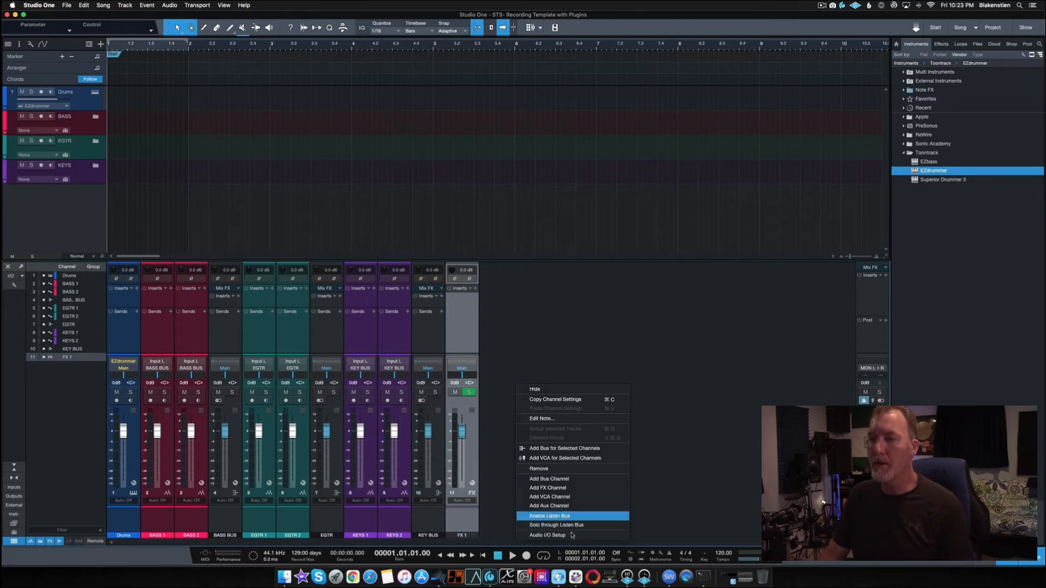
click(550, 488)
right_click(565, 484)
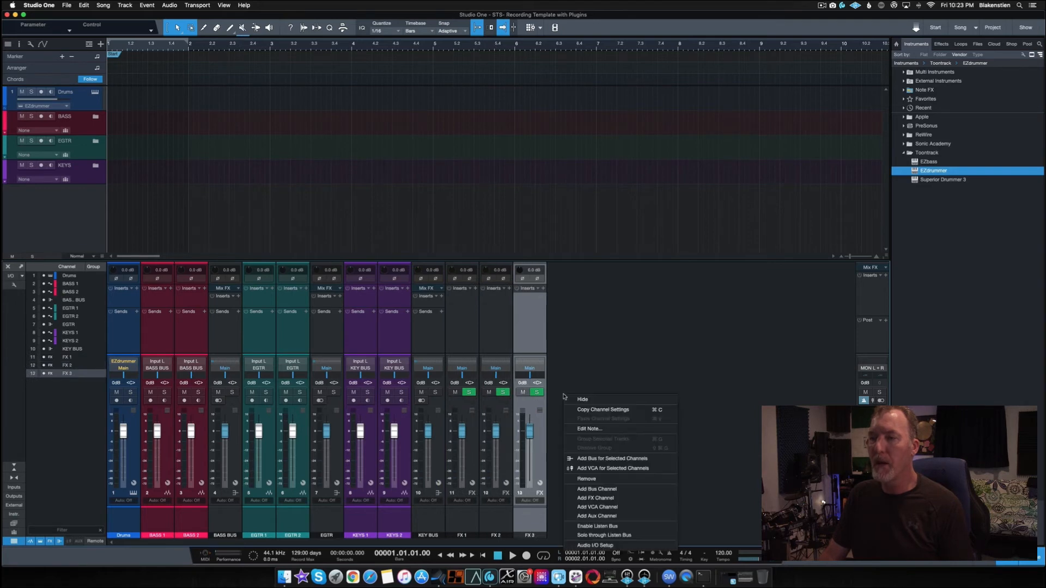
click(590, 498)
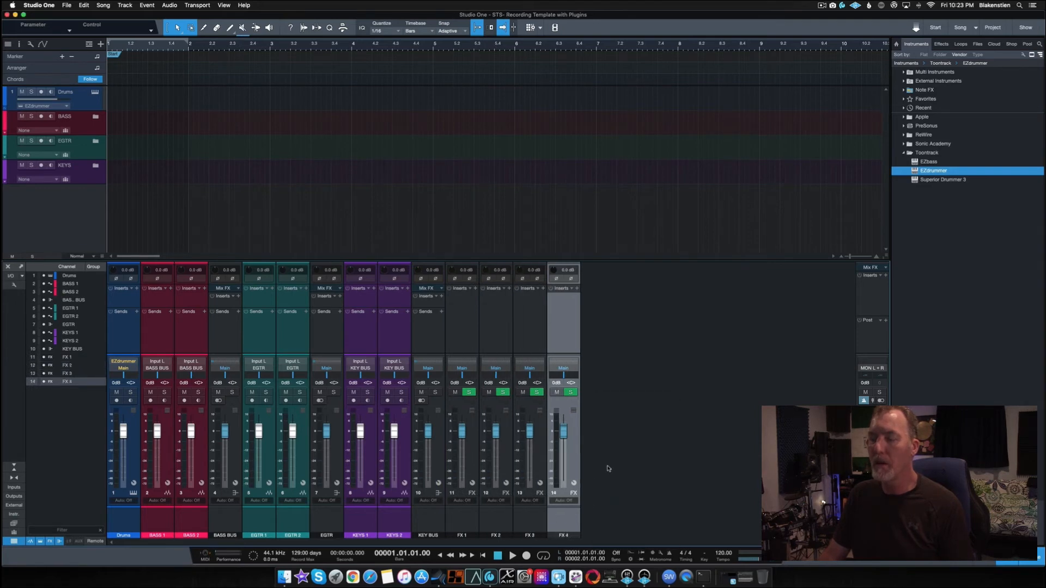
right_click(616, 393)
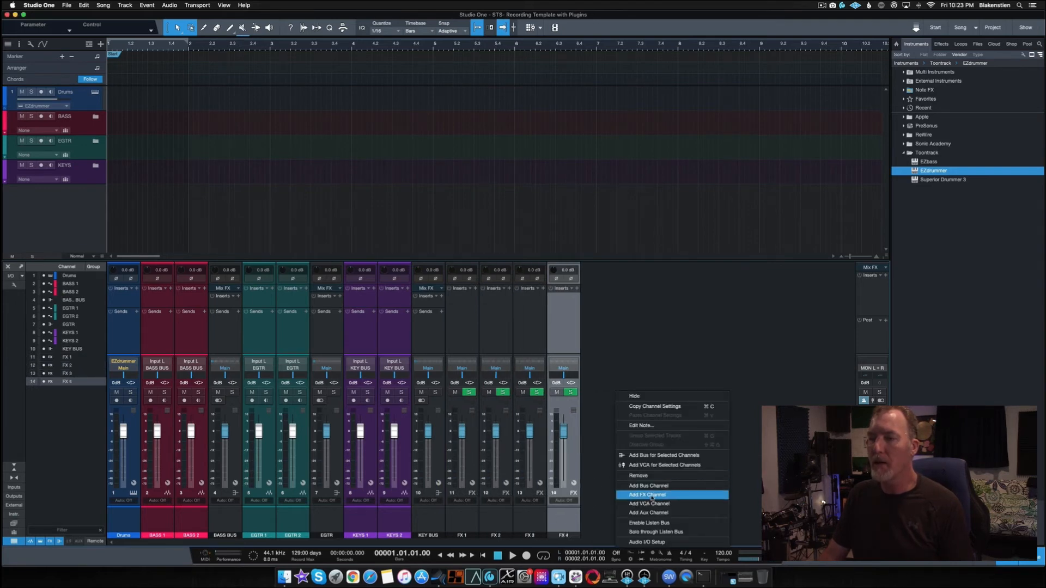
click(643, 493)
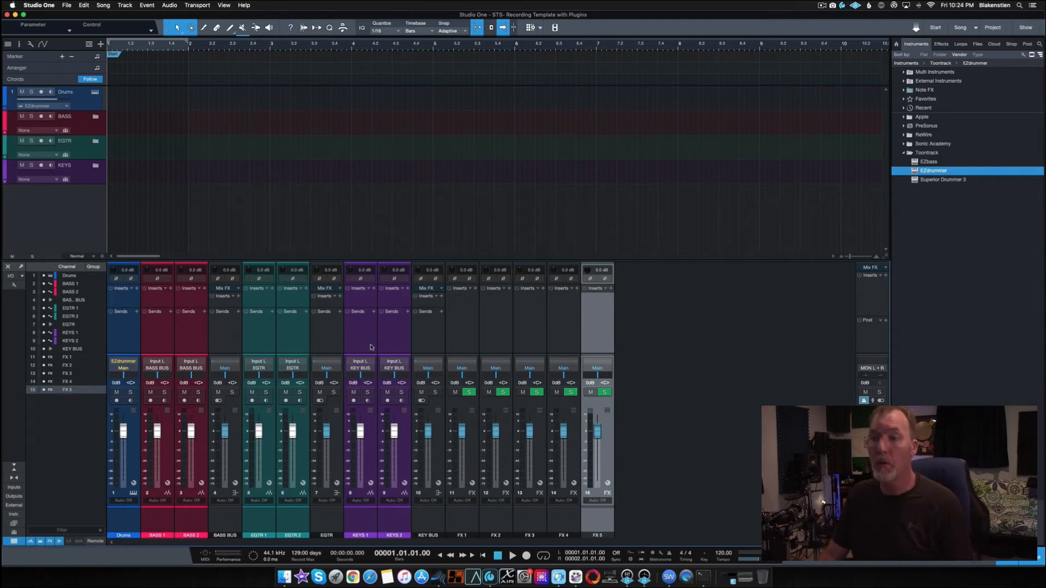
Step: Rename the five FX channels in order as Room Reverb, Plate Reverb, Delay, Chorus and Slap Delay
double_click(463, 536)
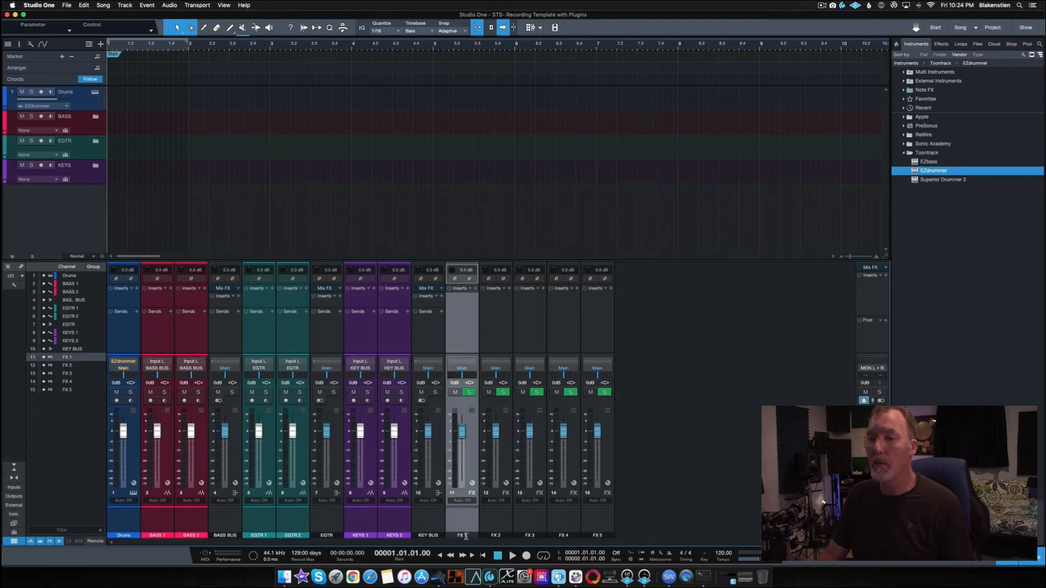
text(Room Reverb)
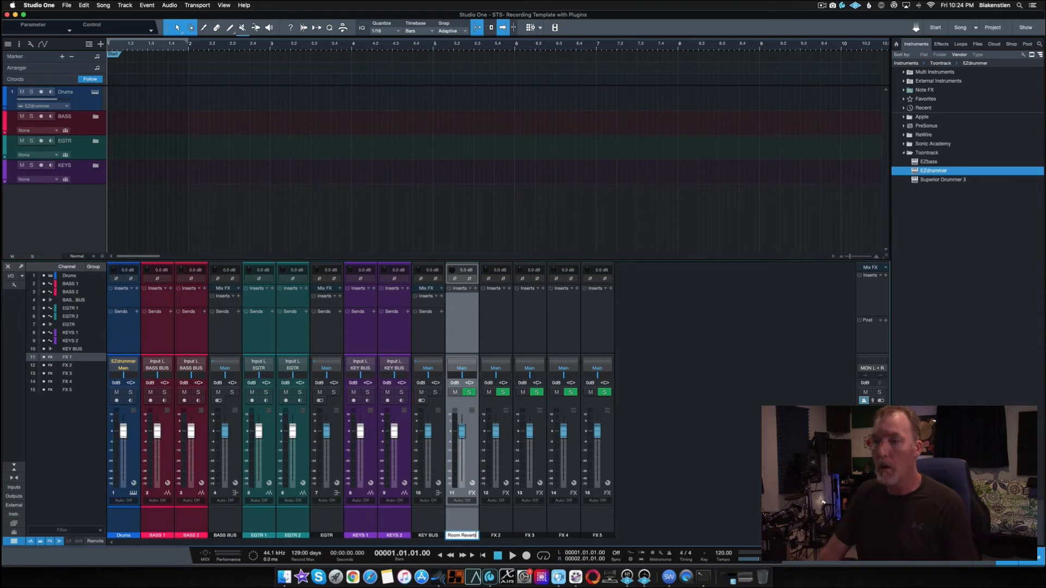
key(Tab)
text(R)
text(late Reverb)
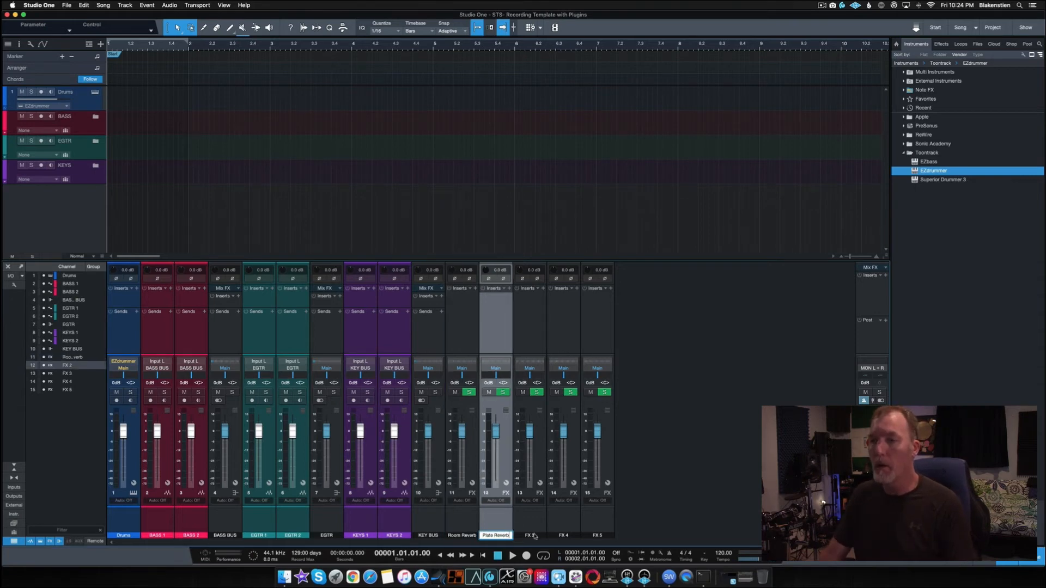
key(Tab)
text(Delay)
key(Tab)
text(Chorus)
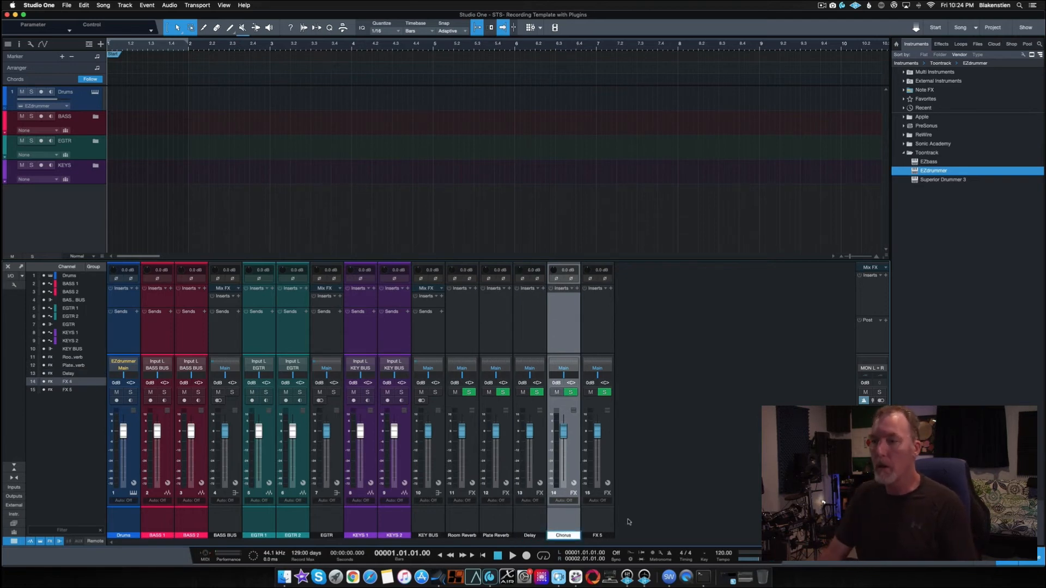
key(Tab)
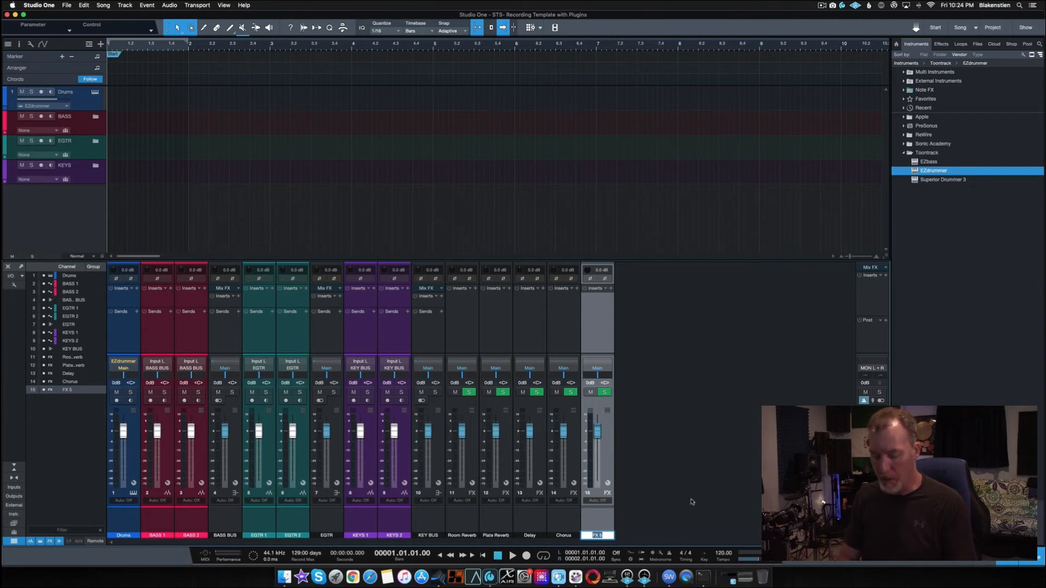
text(Dela)
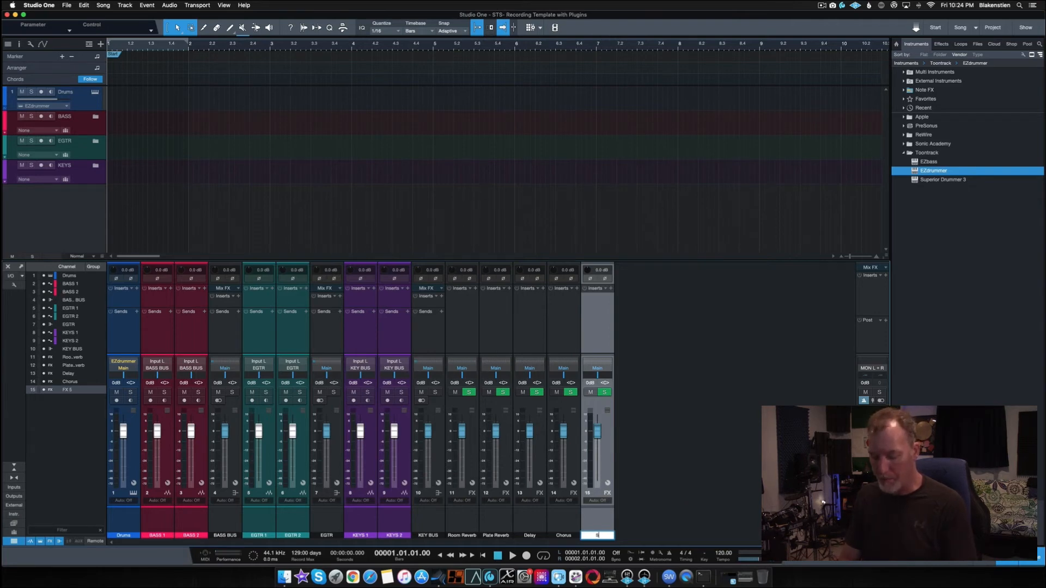
text(Slap Delay)
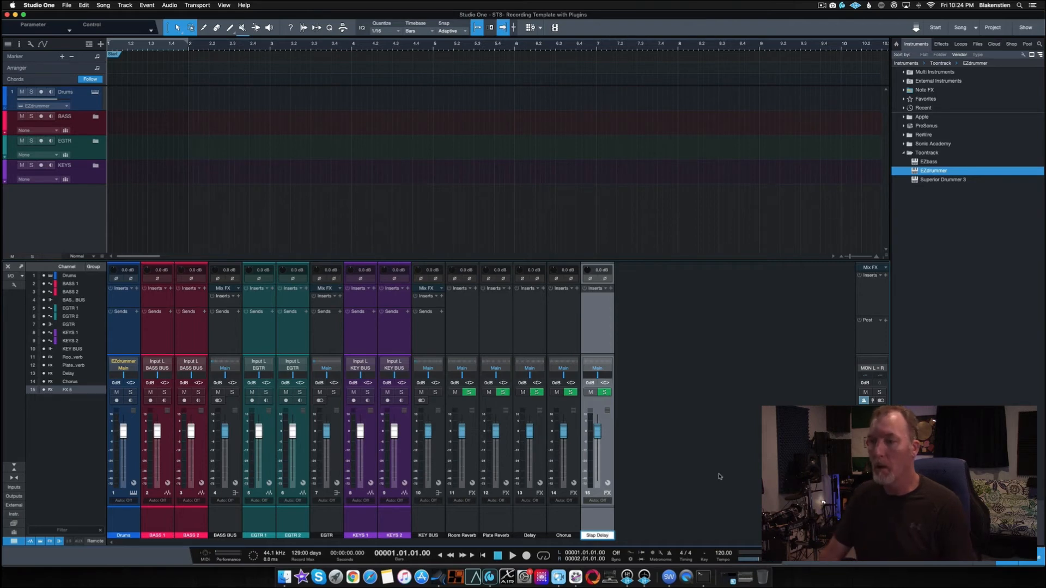
key(Return)
Step: Colour all five FX channels from Room Reverb to Slap Delay red
click(466, 333)
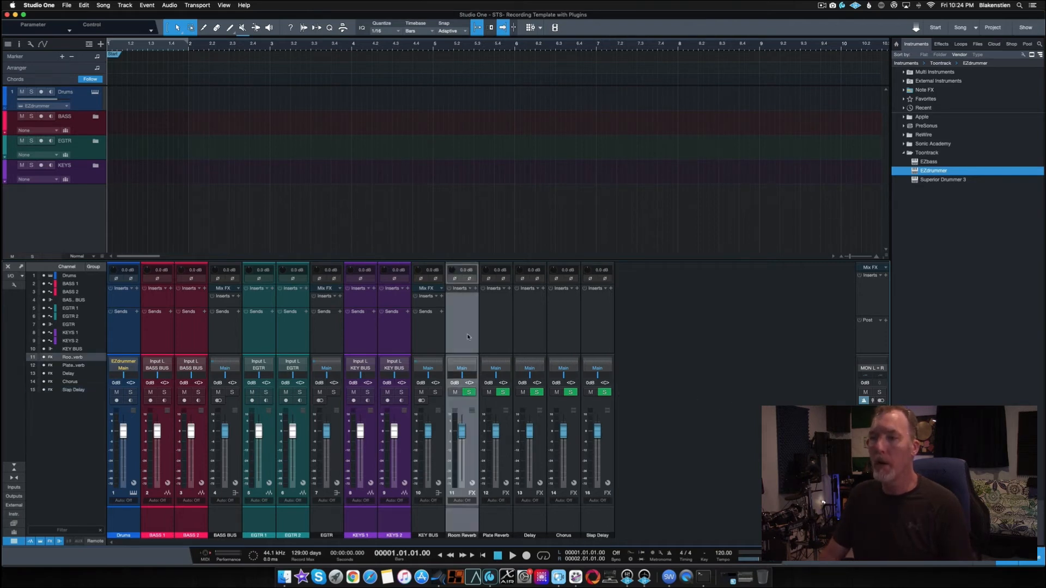
shift+click(593, 326)
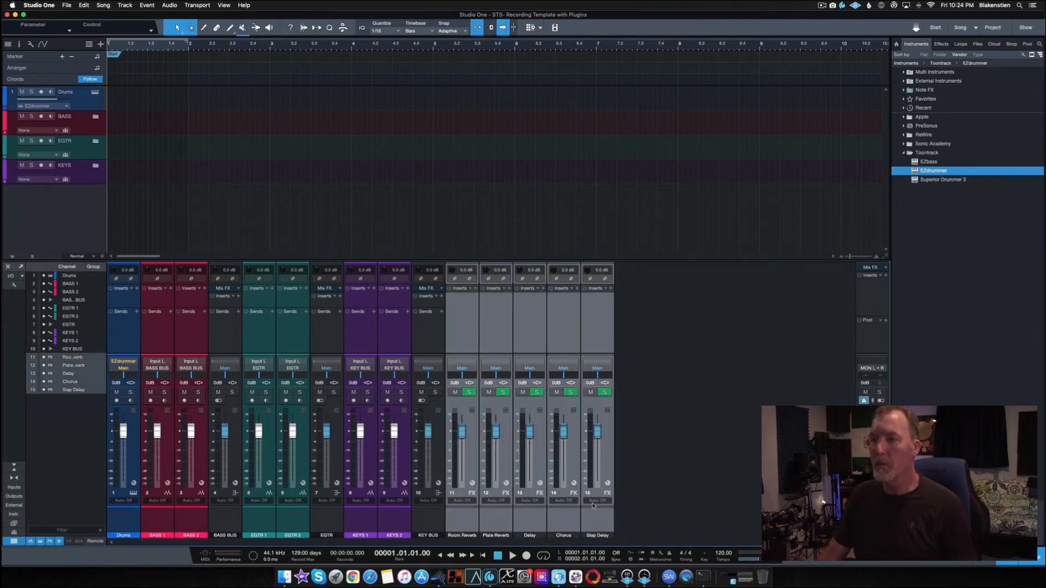
click(593, 537)
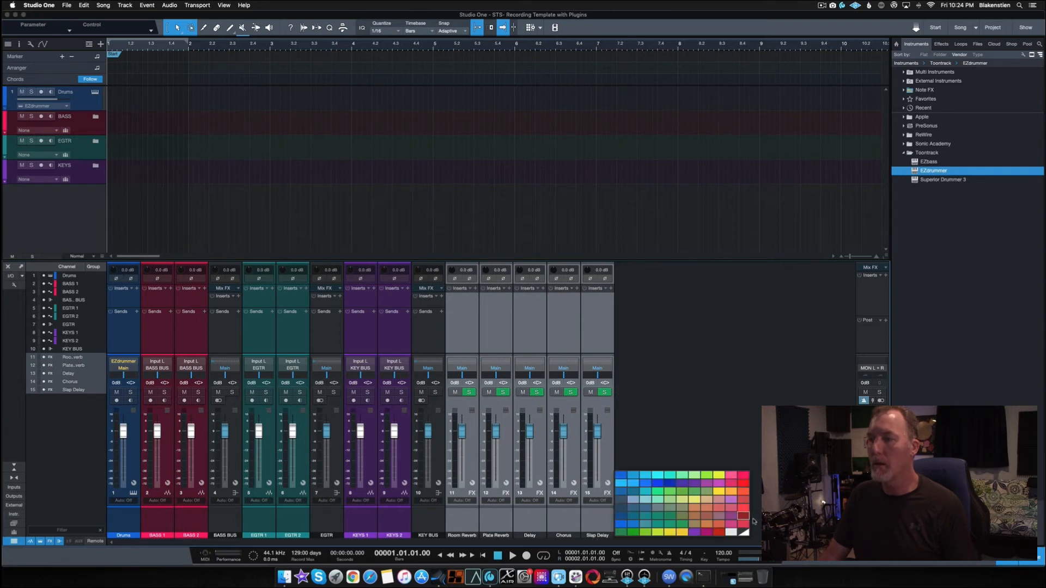
click(747, 518)
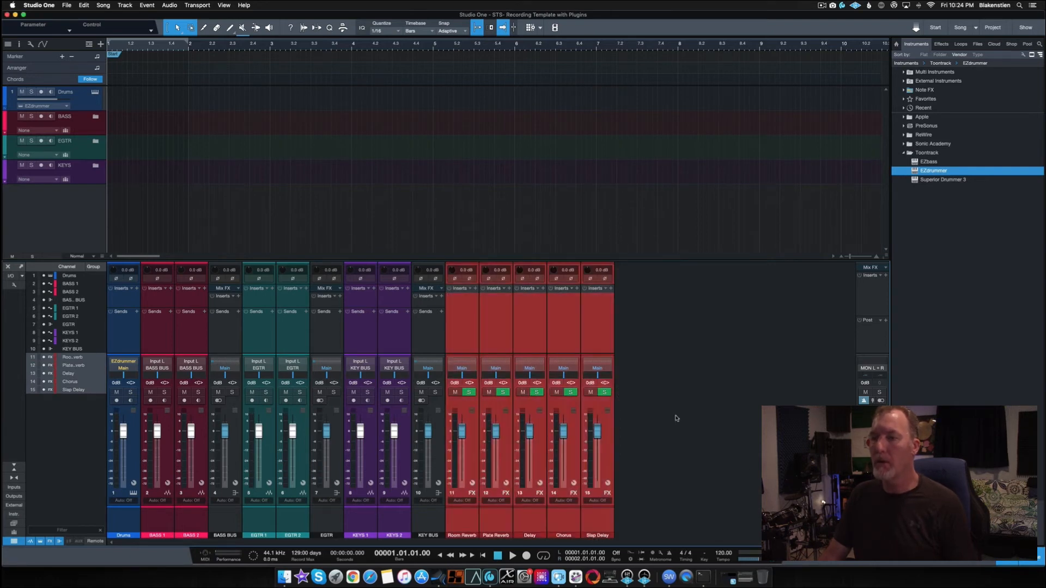
Step: Insert the PreSonus Room Reverb effect on the Room Reverb FX channel and close its plugin window
click(599, 340)
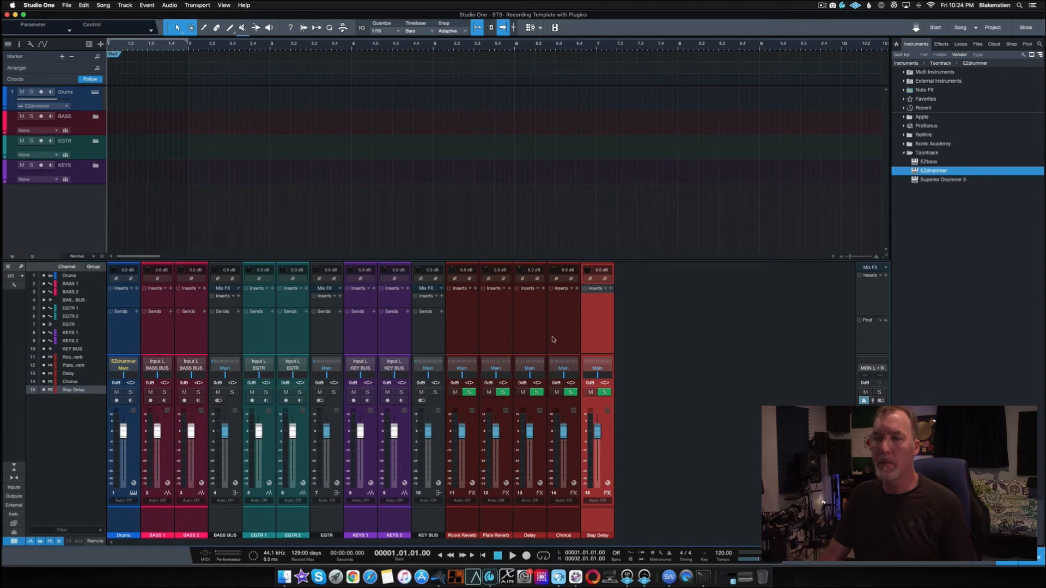
click(467, 326)
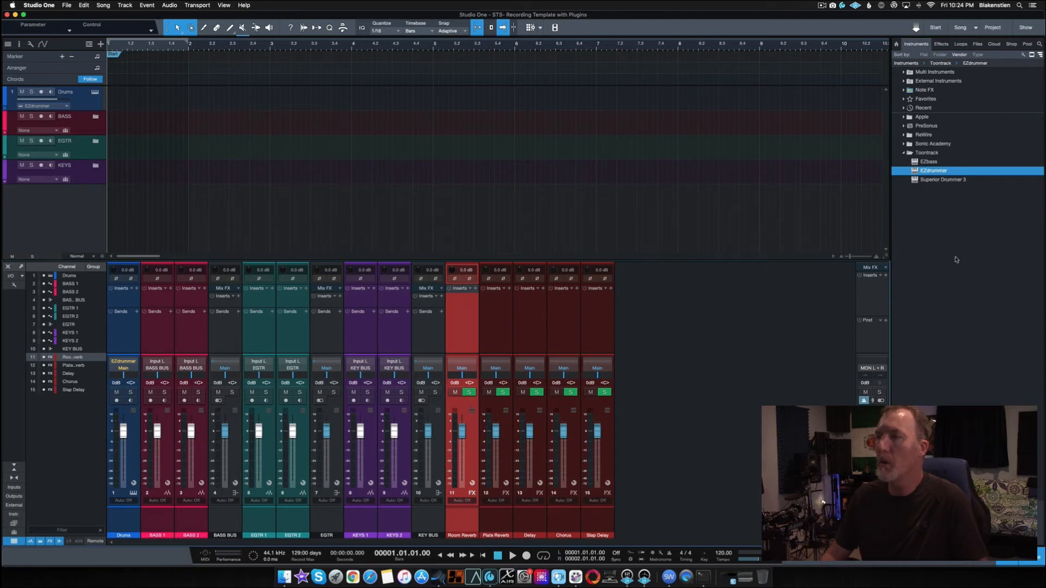
click(942, 44)
scroll(981, 301, down, 6)
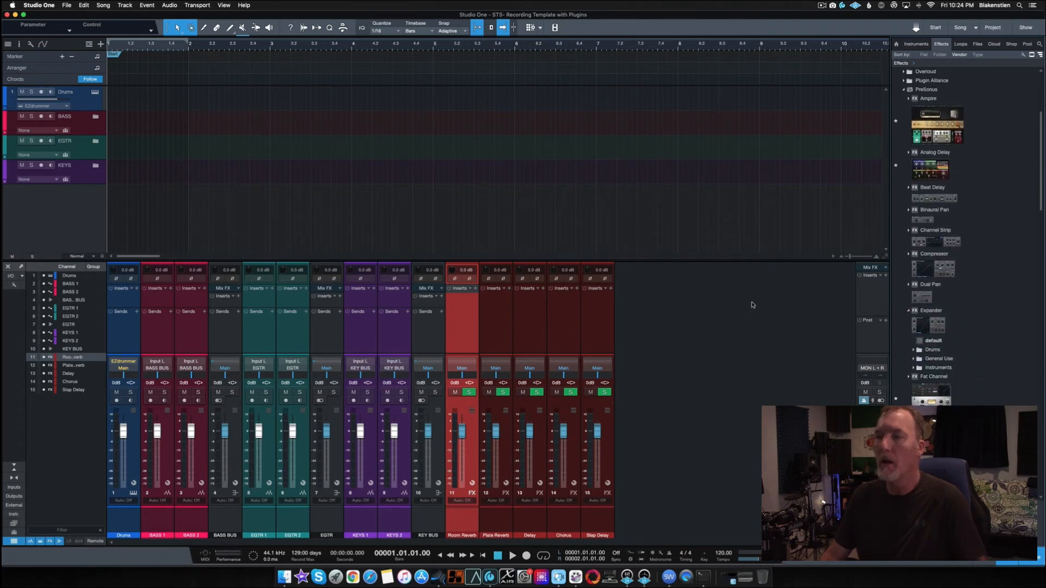
click(511, 289)
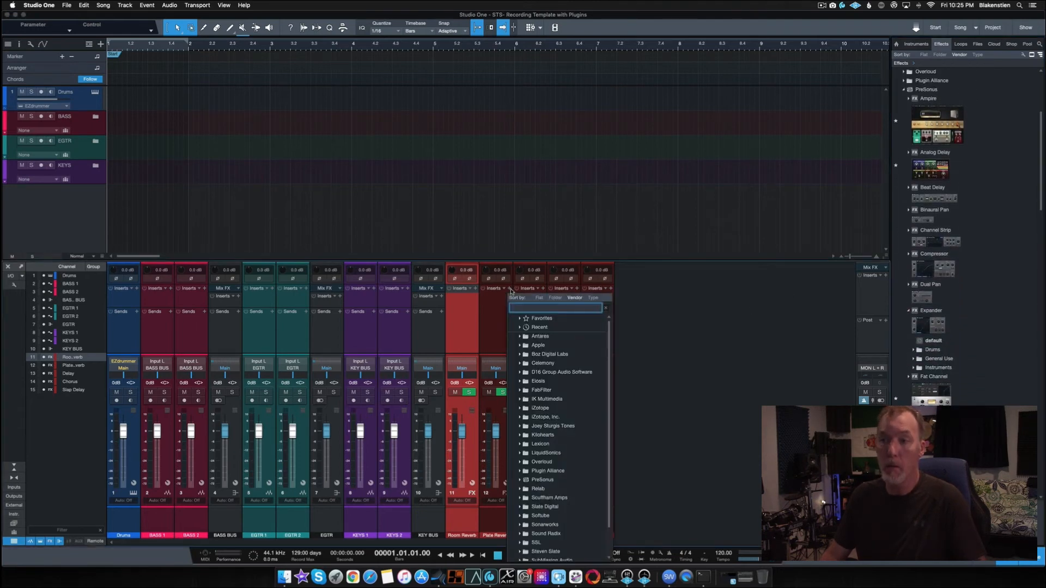
click(493, 340)
scroll(973, 343, down, 20)
scroll(991, 339, down, 10)
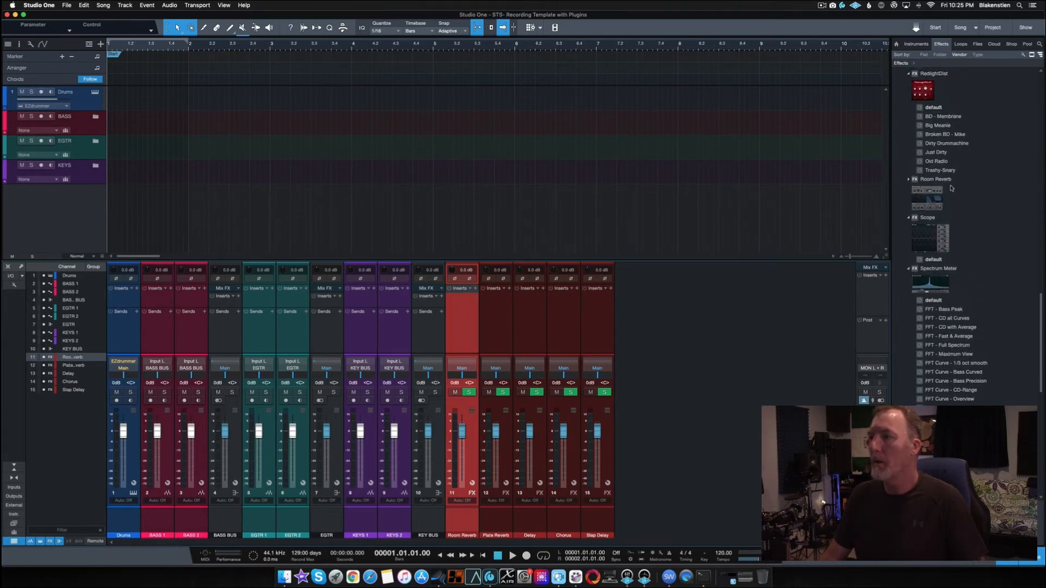
drag(926, 202, 463, 331)
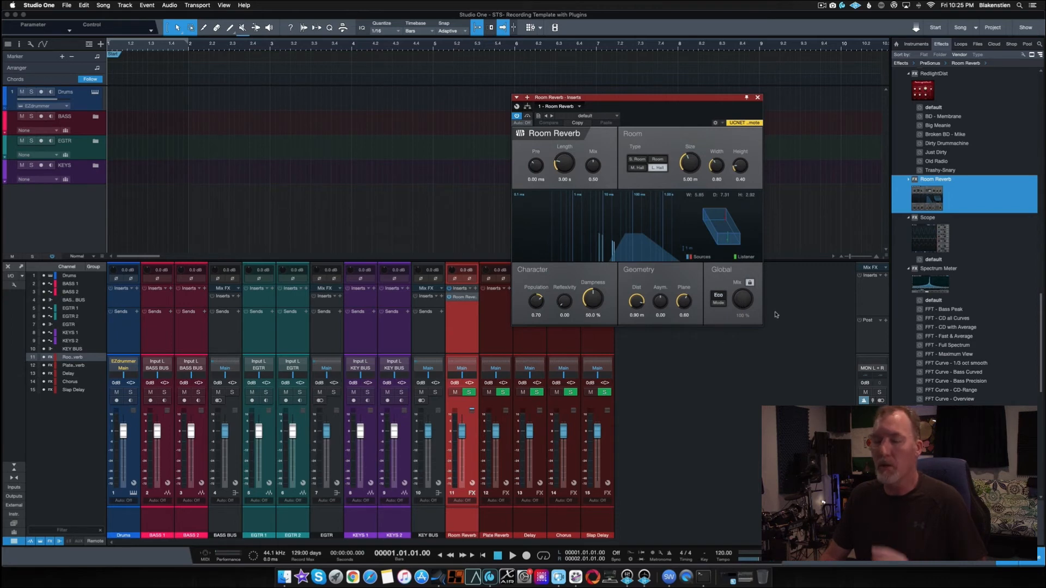
click(757, 97)
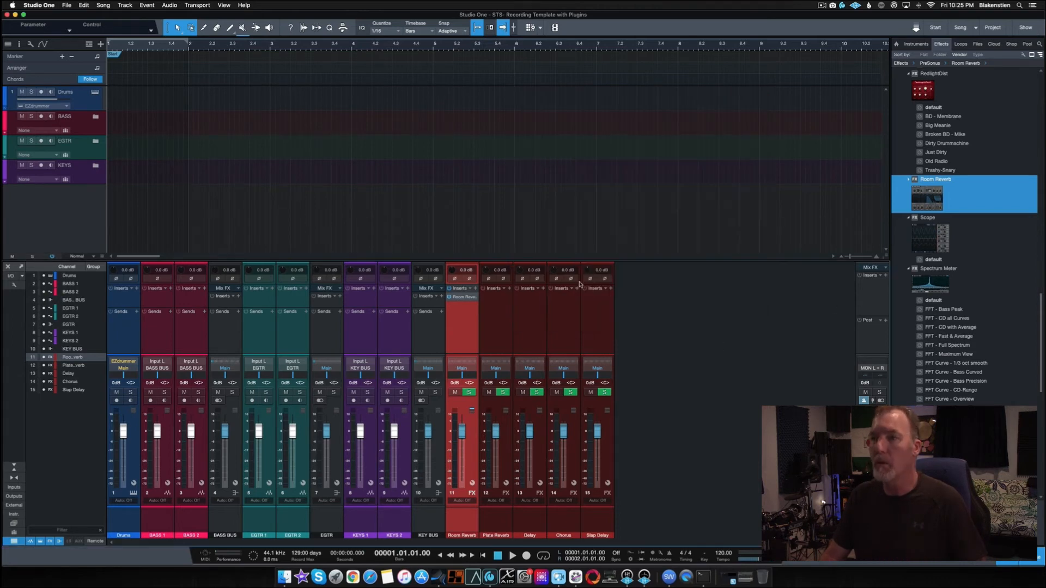
Step: Insert the PreSonus Open AIR effect on the Plate Reverb FX channel
click(499, 331)
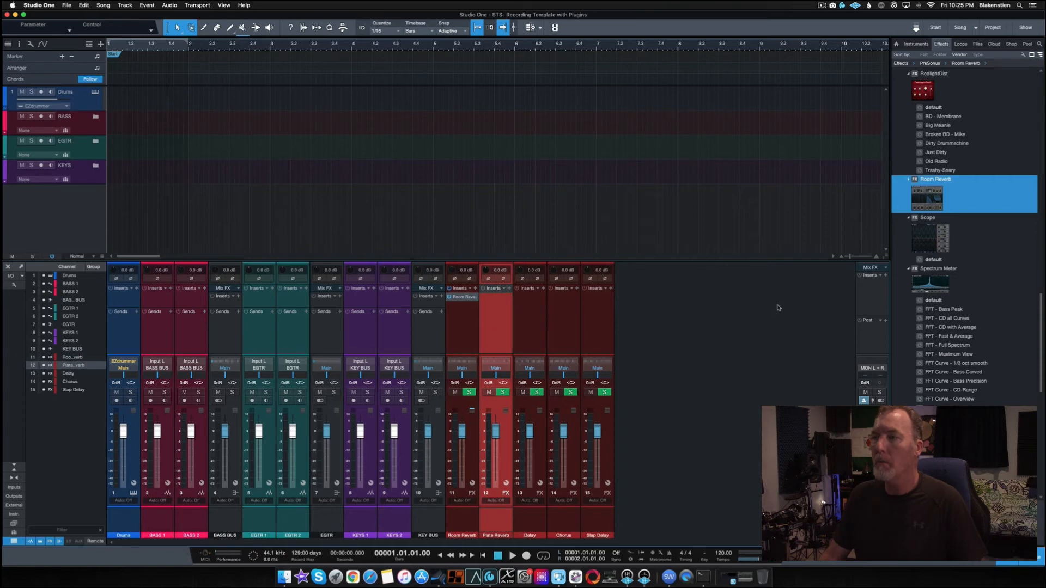
scroll(964, 230, up, 10)
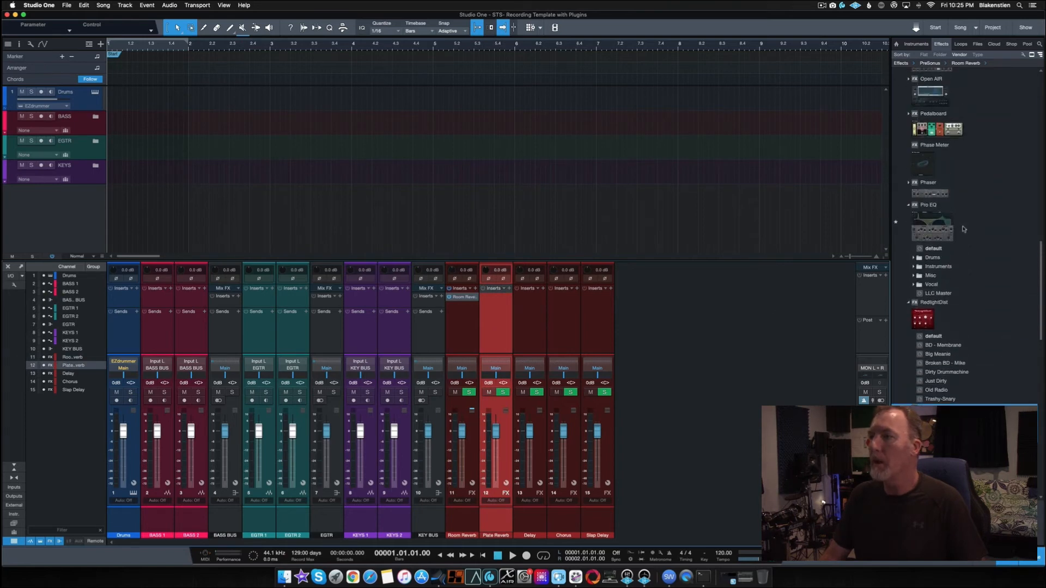
scroll(964, 230, up, 8)
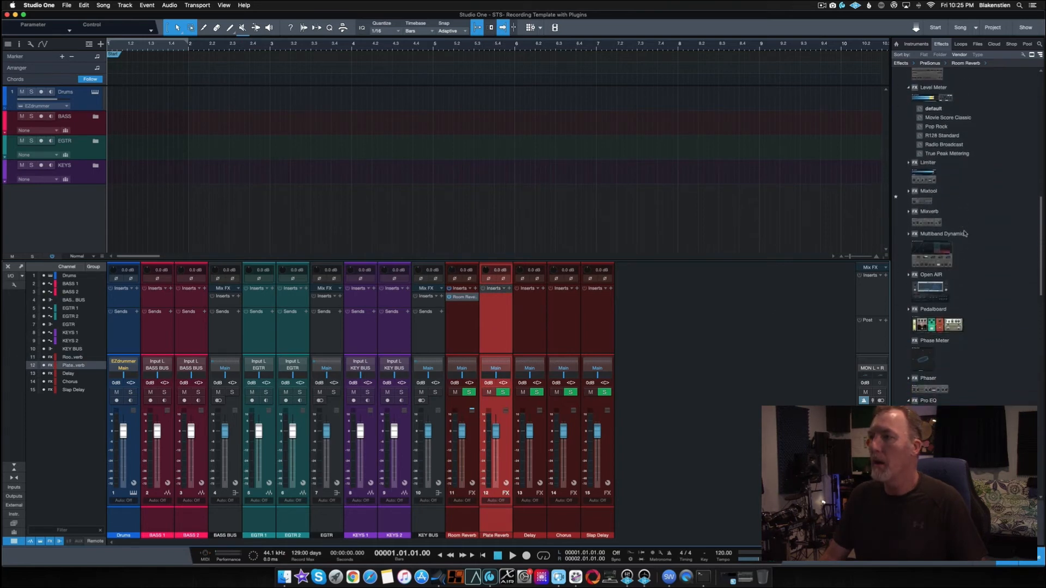
drag(930, 291, 508, 334)
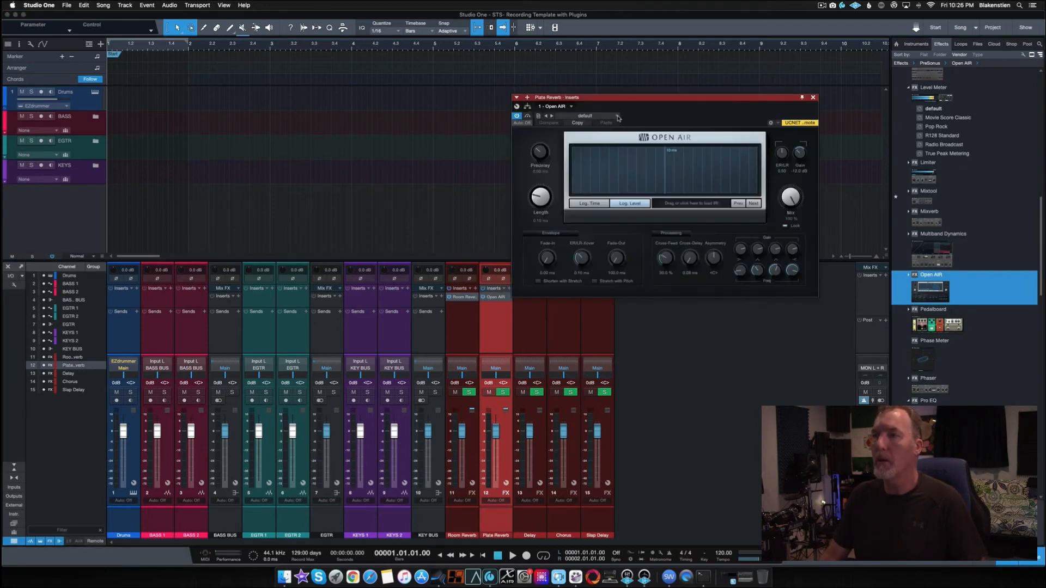
Step: Load the A Plate preset from the Medium Plate presets into Open AIR and close its plugin window
click(617, 116)
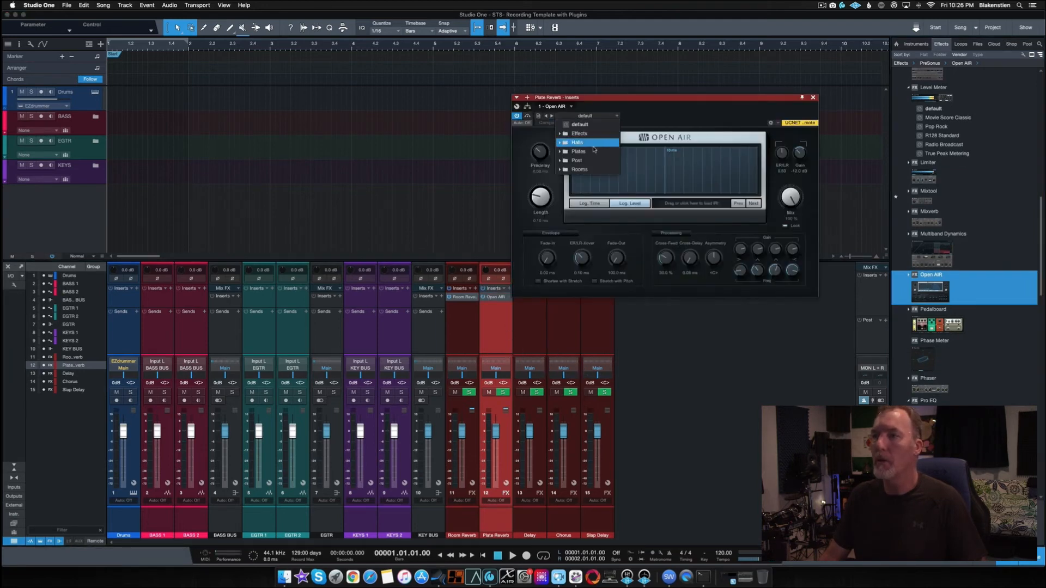
click(559, 152)
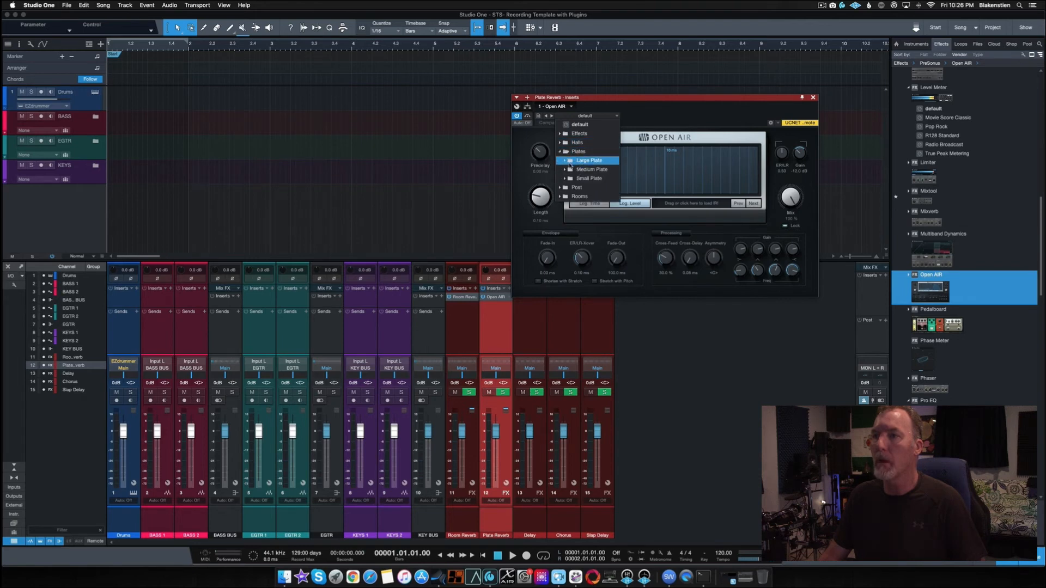
click(564, 170)
click(579, 187)
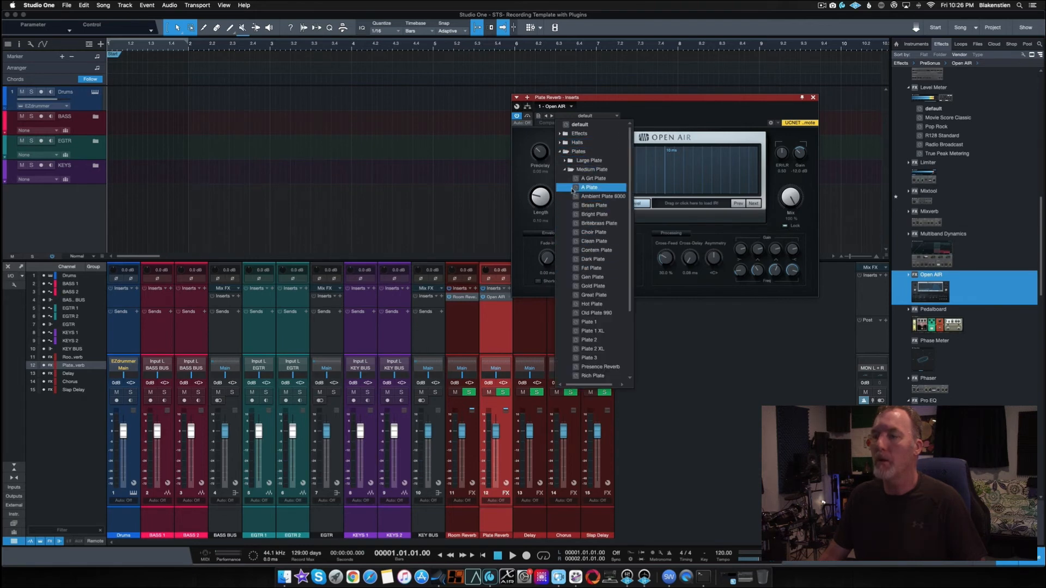
click(684, 111)
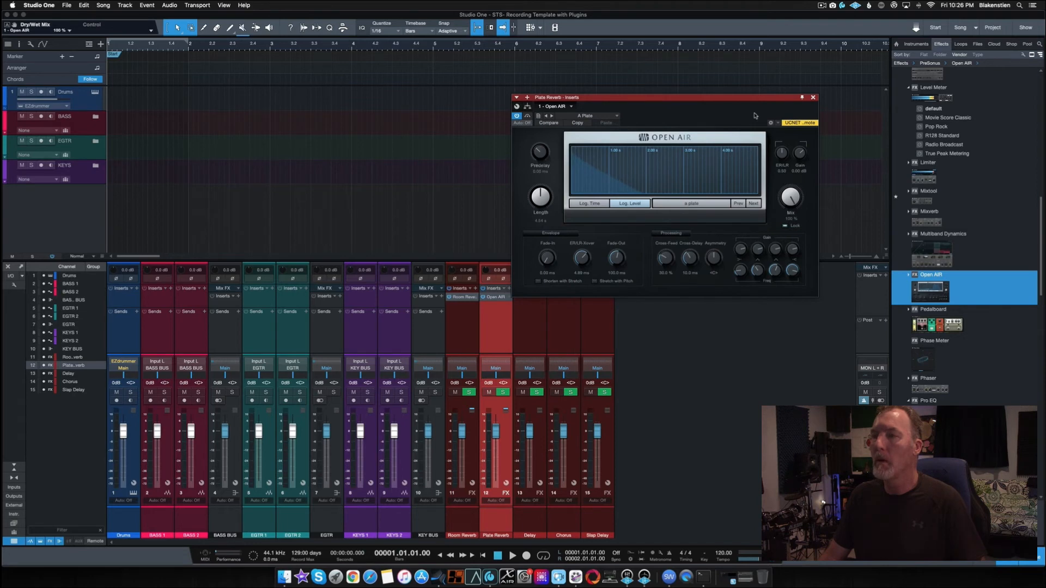
click(813, 98)
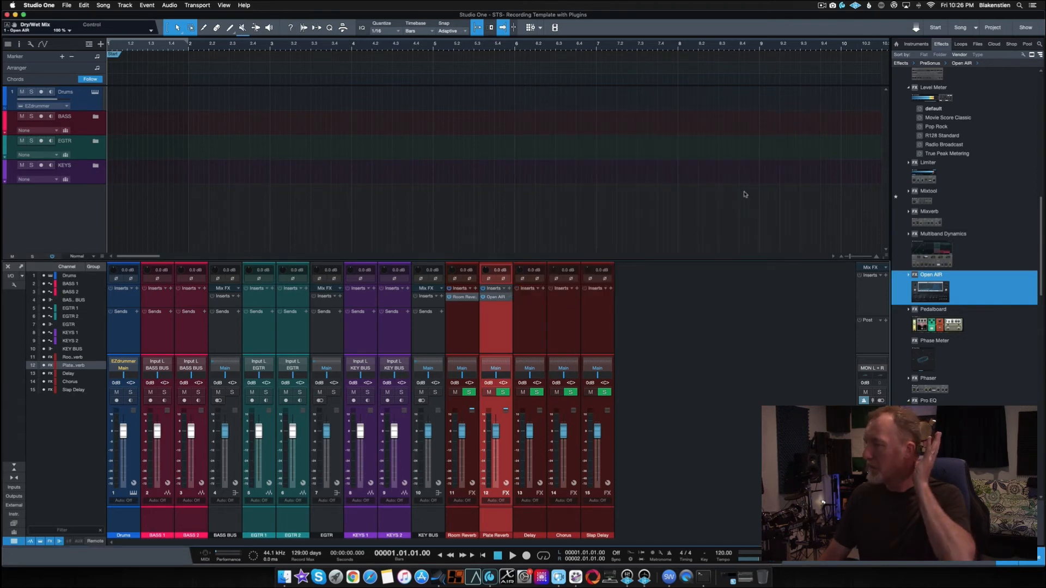
Step: Insert the PreSonus Analog Delay effect on the Delay FX channel
click(541, 319)
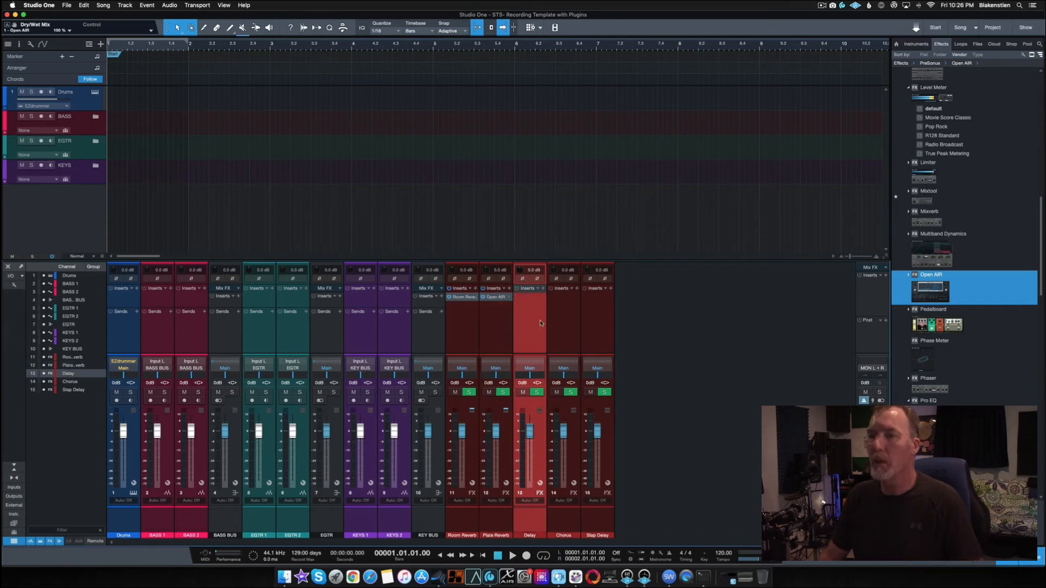
scroll(991, 325, down, 3)
scroll(991, 324, up, 15)
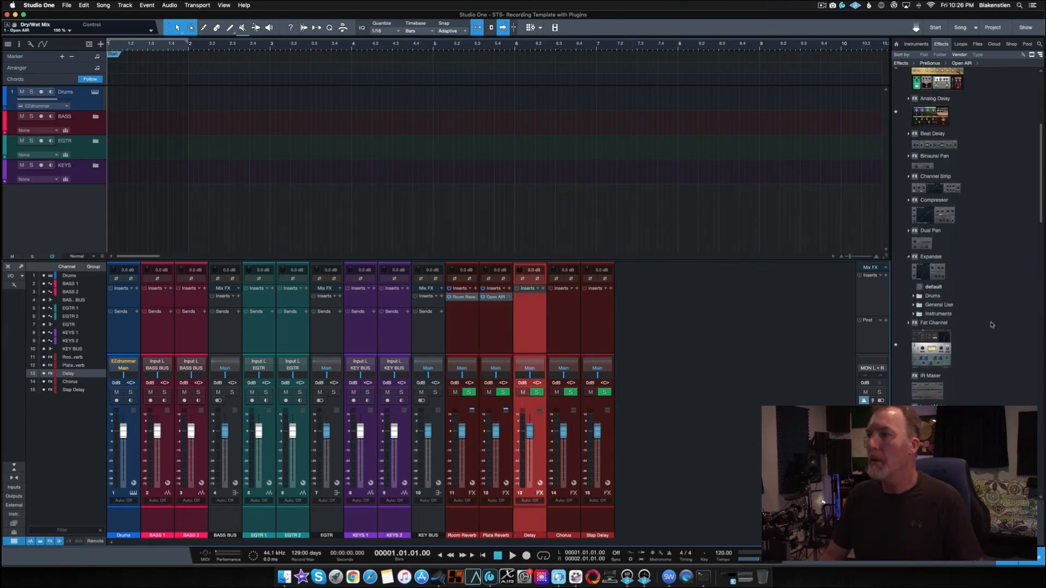
drag(932, 245, 534, 331)
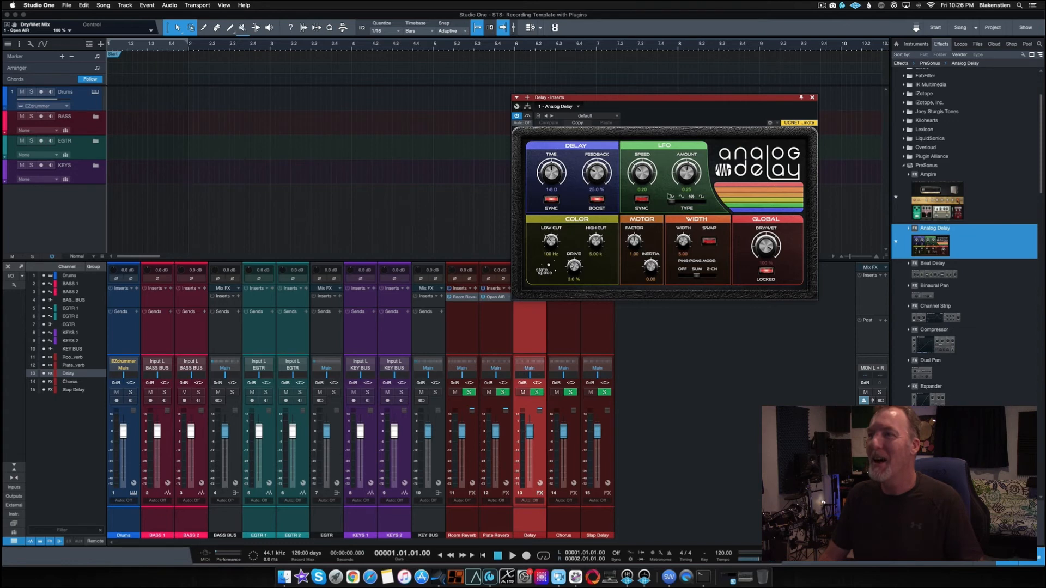
Step: Load the Spring One preset into the Delay channel's Analog Delay and close its plugin window
click(617, 116)
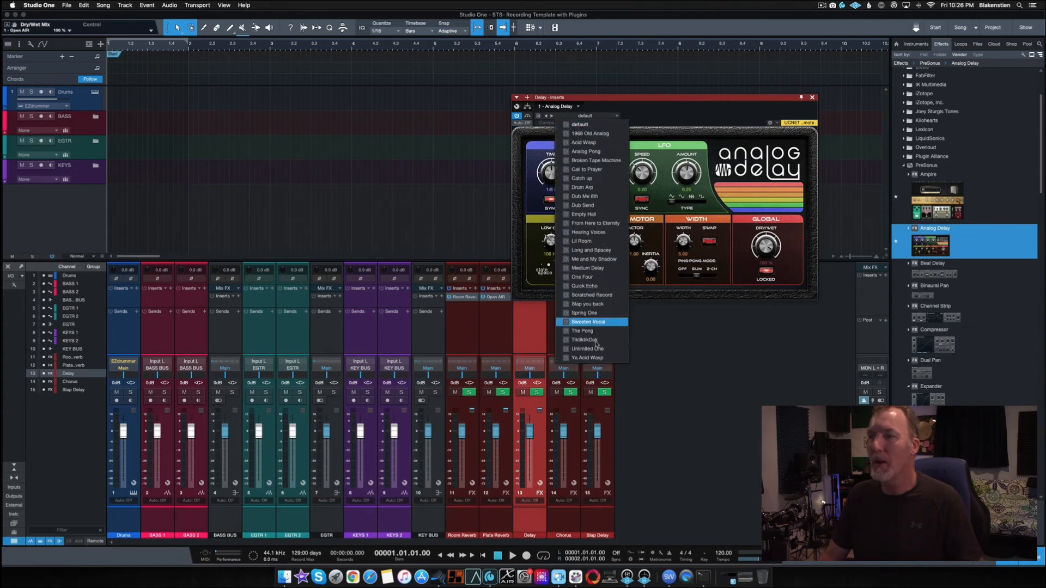
click(590, 315)
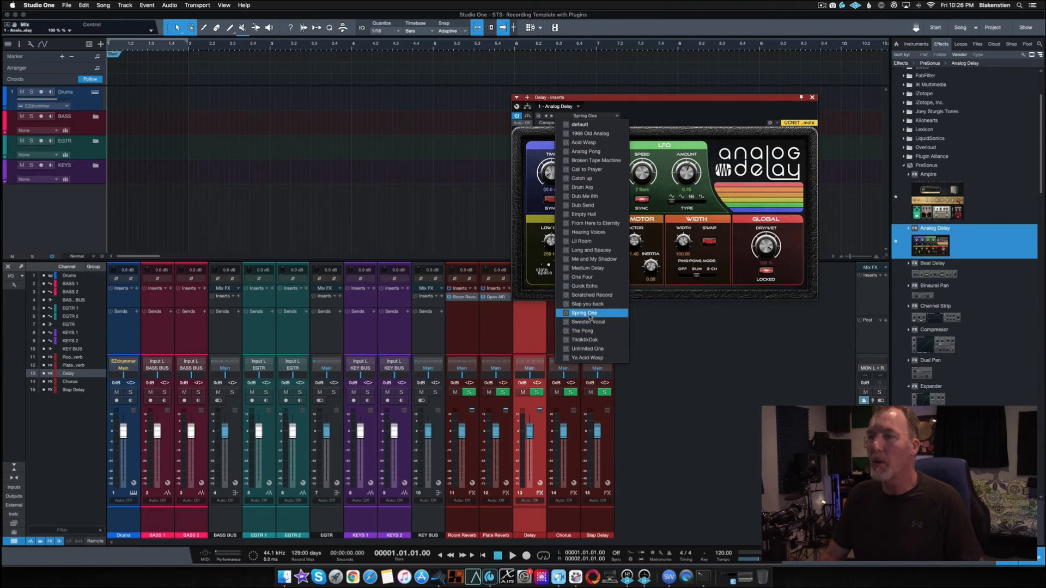
click(677, 112)
click(813, 98)
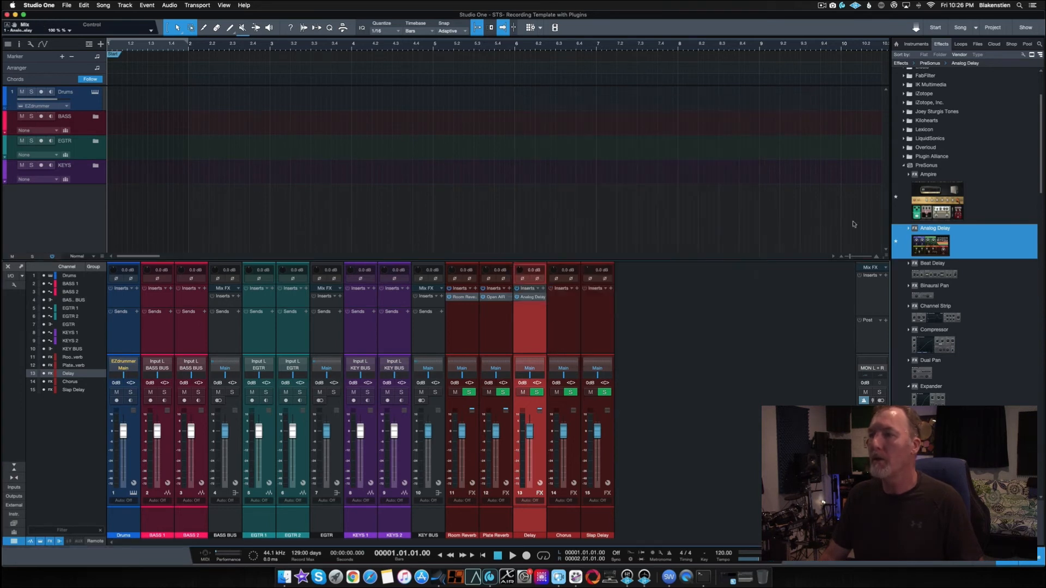
Step: Insert Analog Delay on the Slap Delay FX channel, load its Slap you back preset and close the plugin window
drag(946, 238, 591, 322)
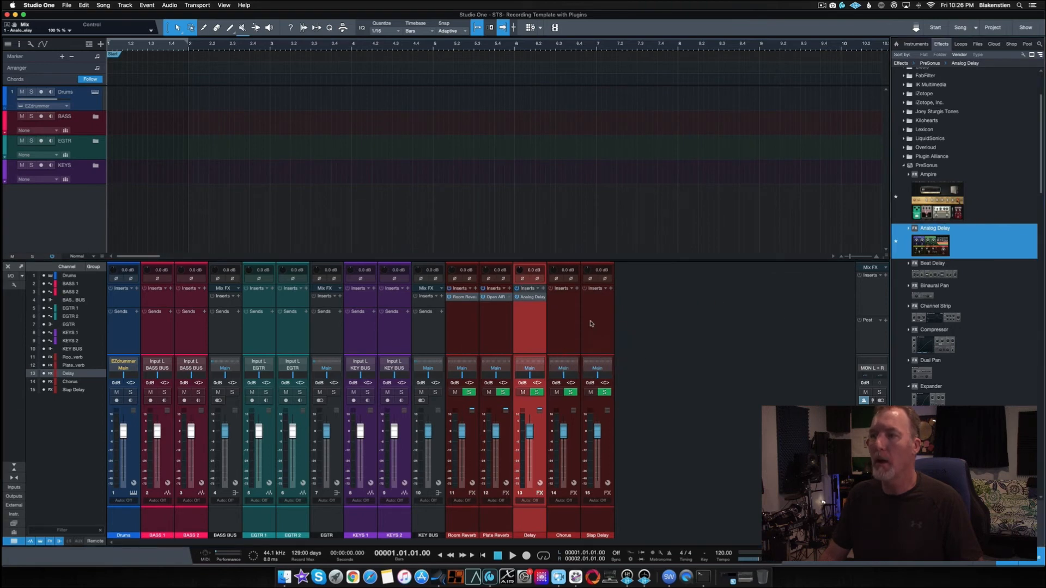
click(613, 116)
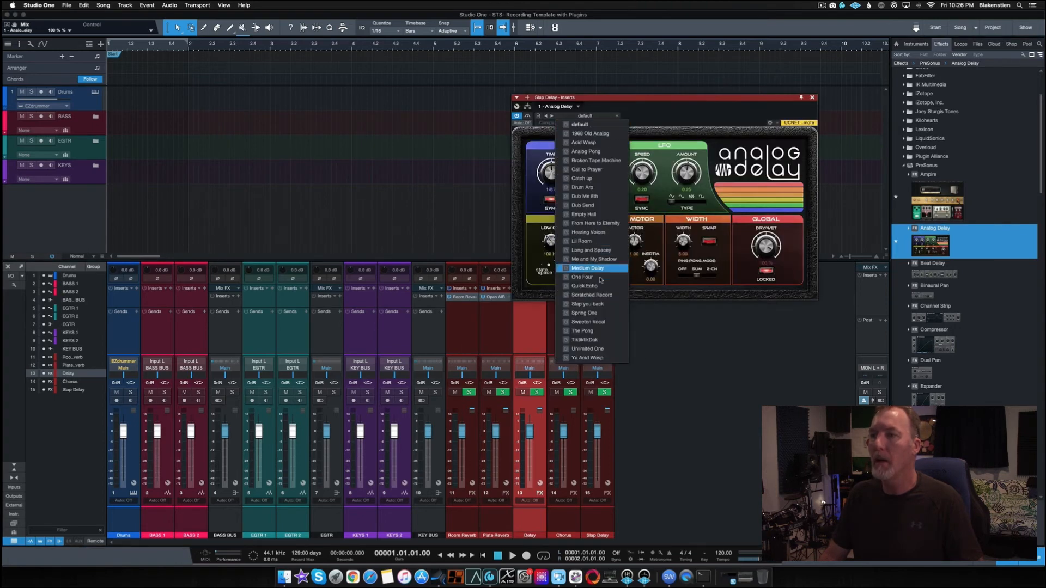
click(601, 309)
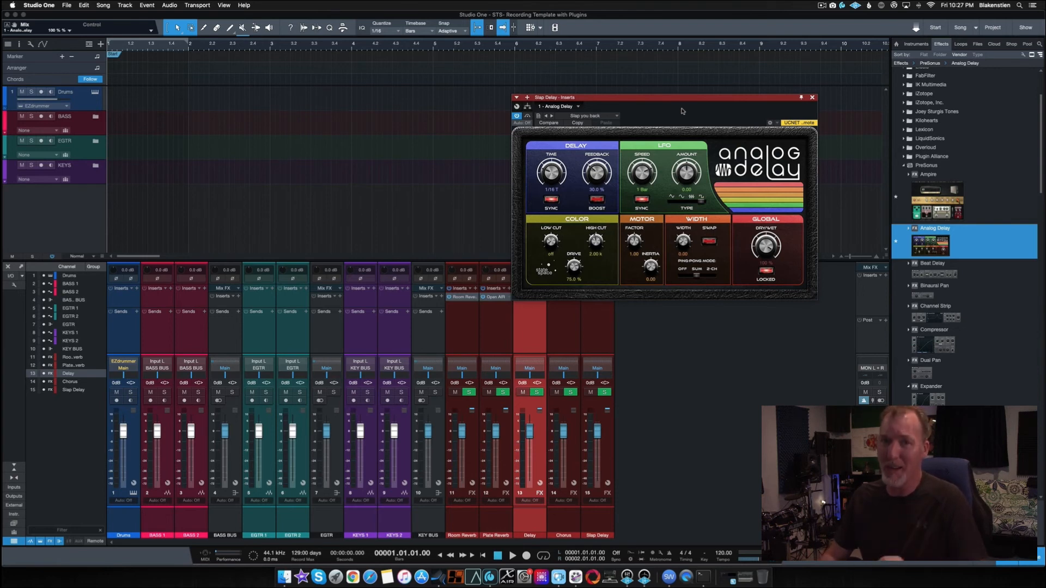
click(811, 97)
Step: Insert Slate Digital's VerbSuite Classics on the Chorus FX channel, keep its Default preset and close the plugin window
click(565, 315)
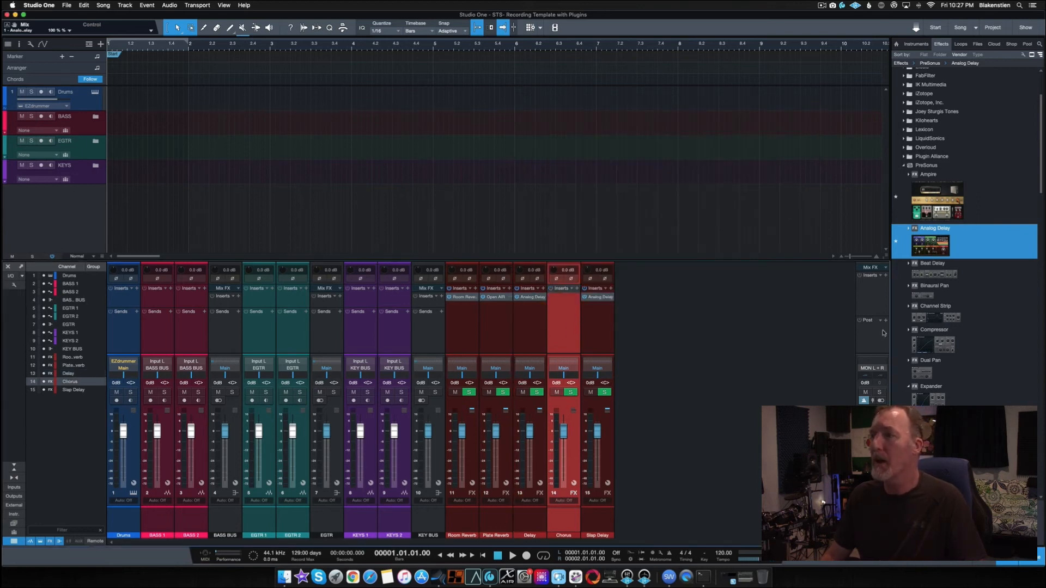
scroll(1008, 325, down, 5)
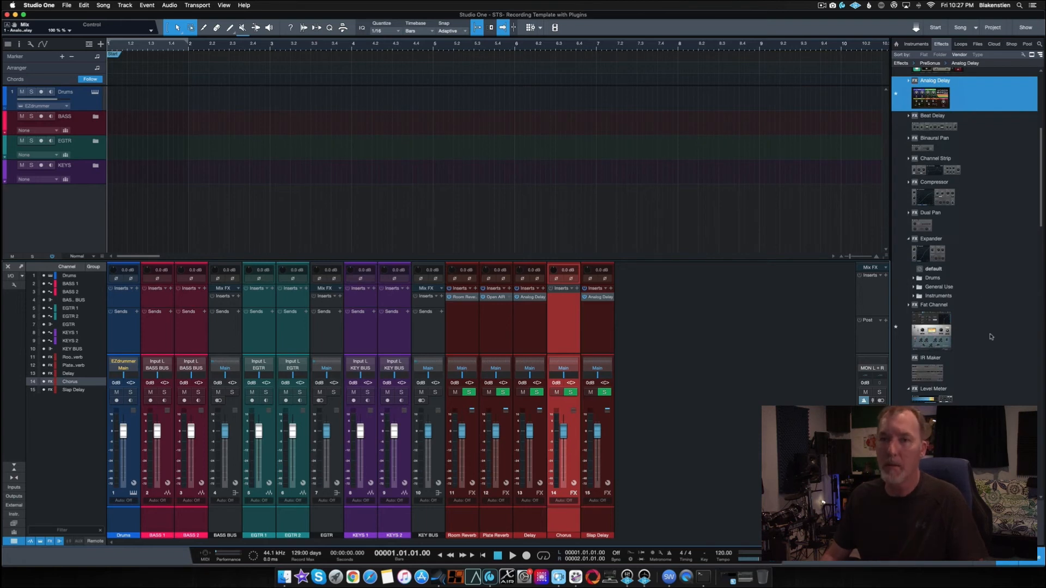
scroll(991, 337, down, 3)
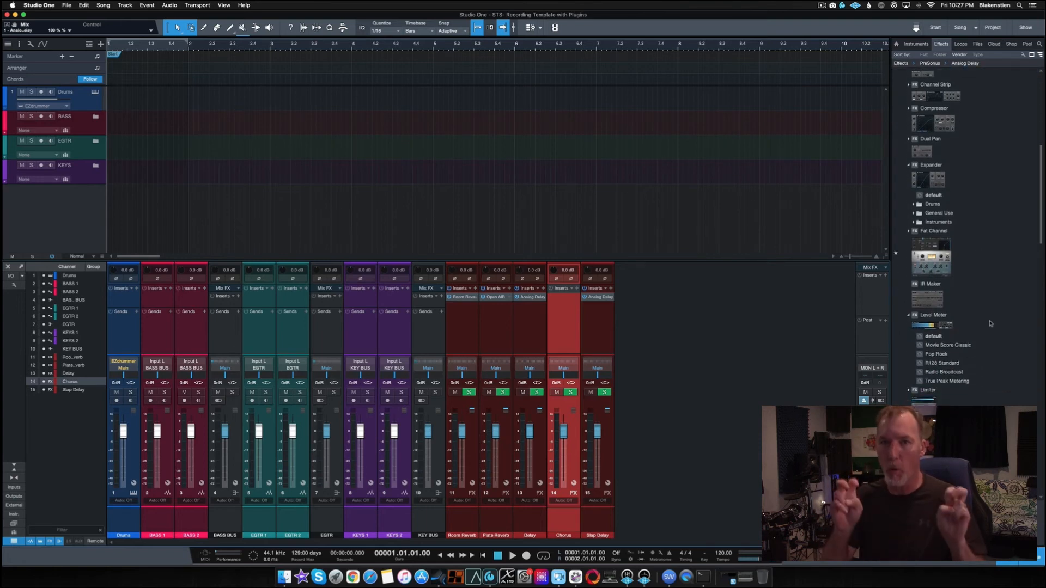
scroll(995, 337, up, 12)
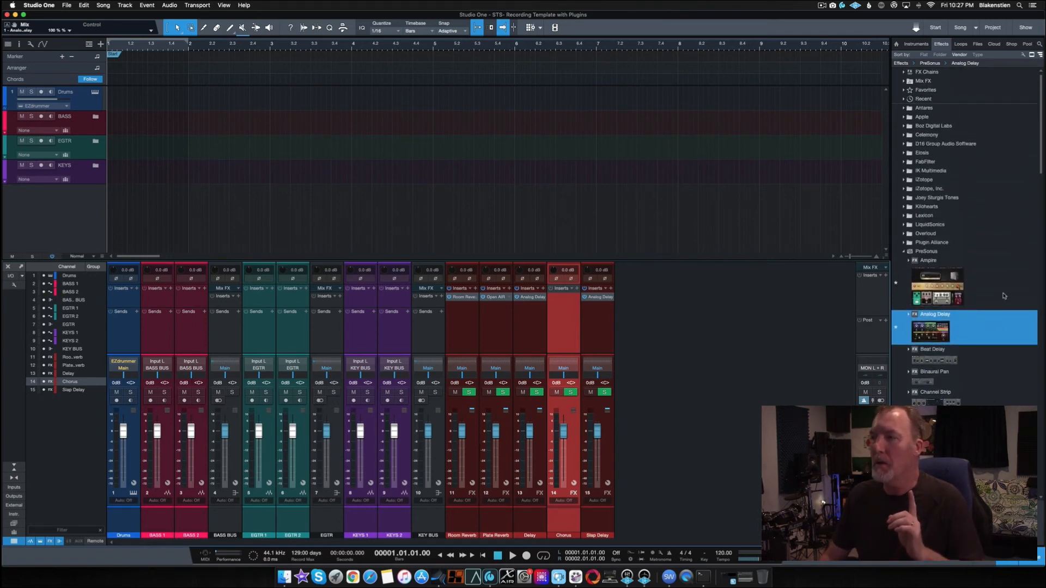
scroll(1026, 309, down, 20)
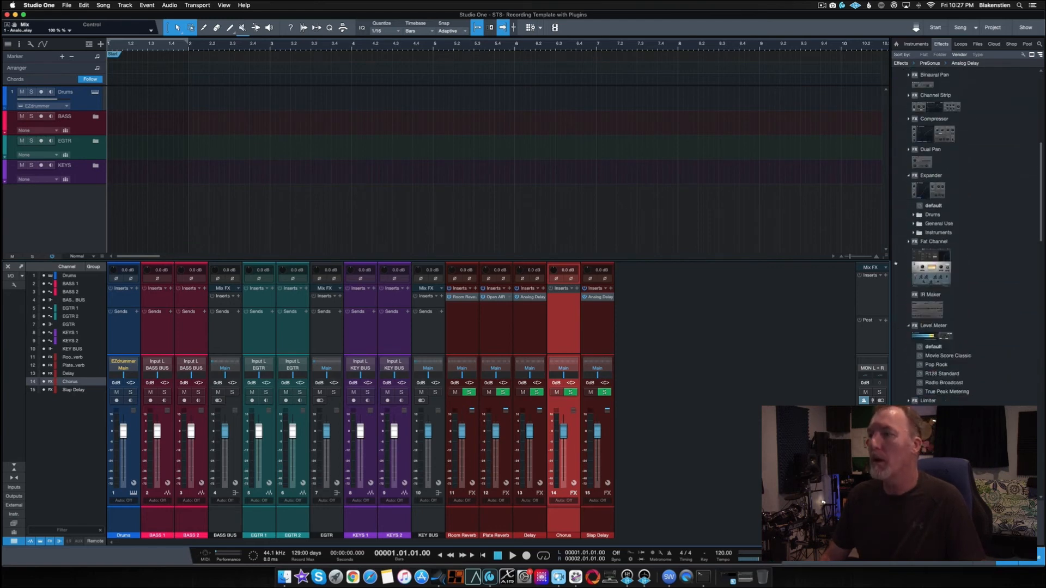
scroll(1026, 308, down, 10)
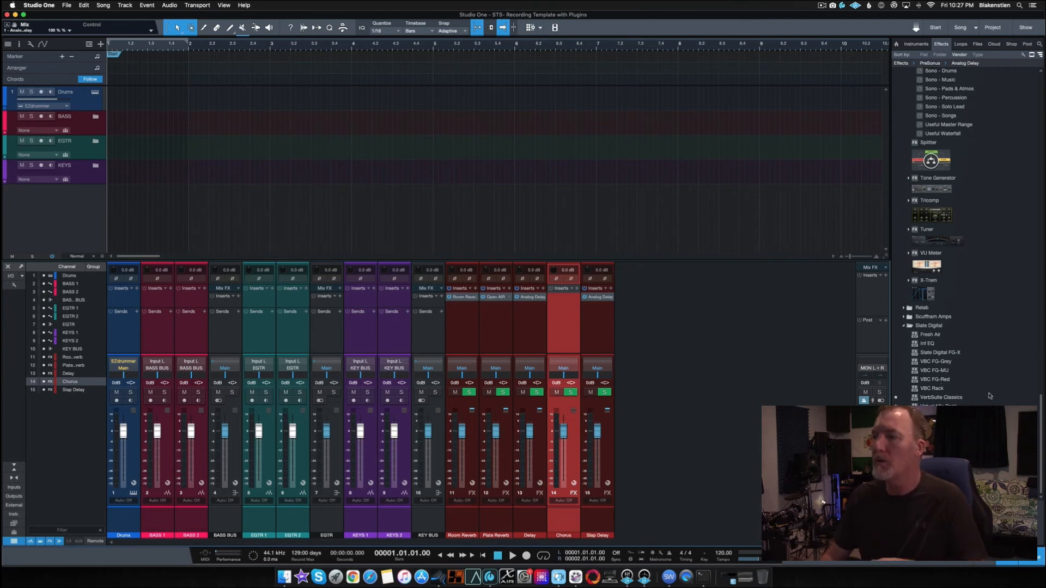
drag(945, 401, 563, 330)
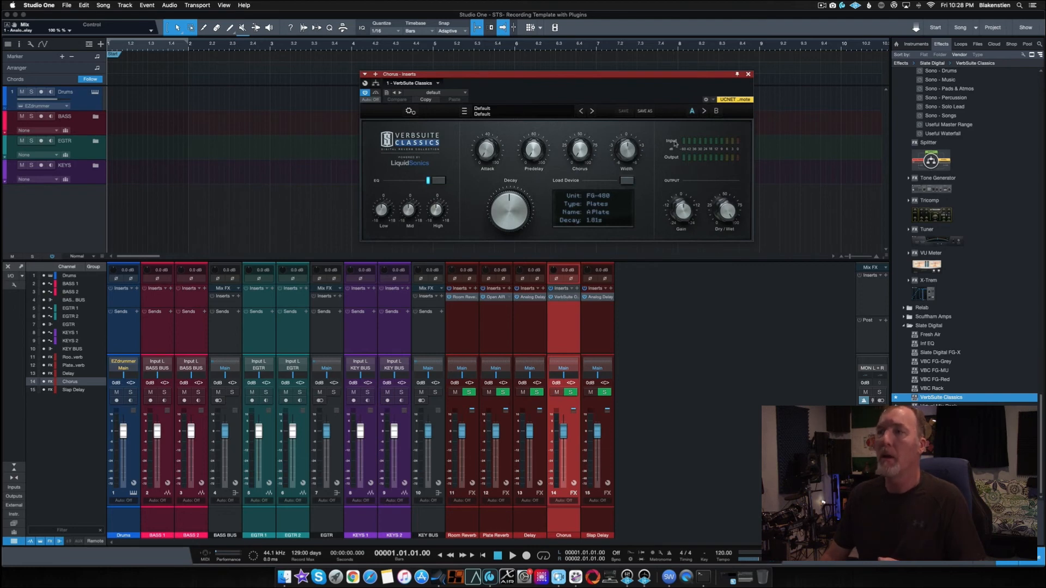
click(558, 114)
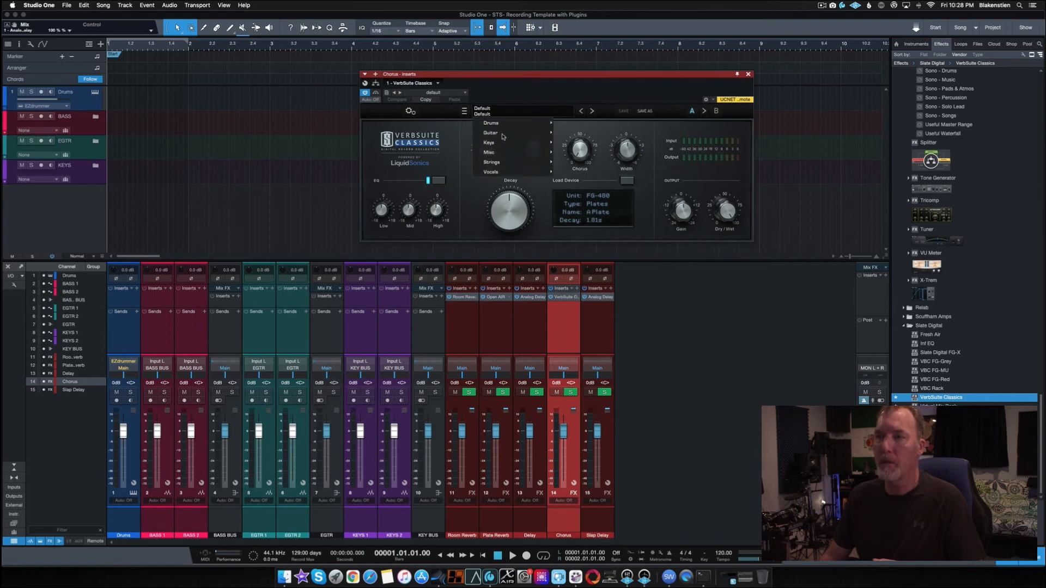
click(508, 105)
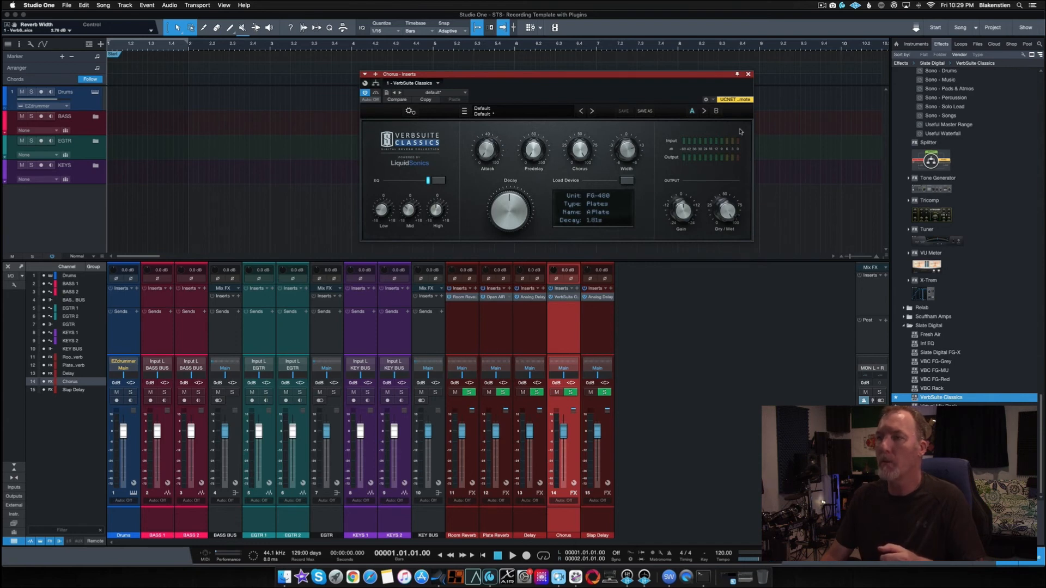
click(748, 74)
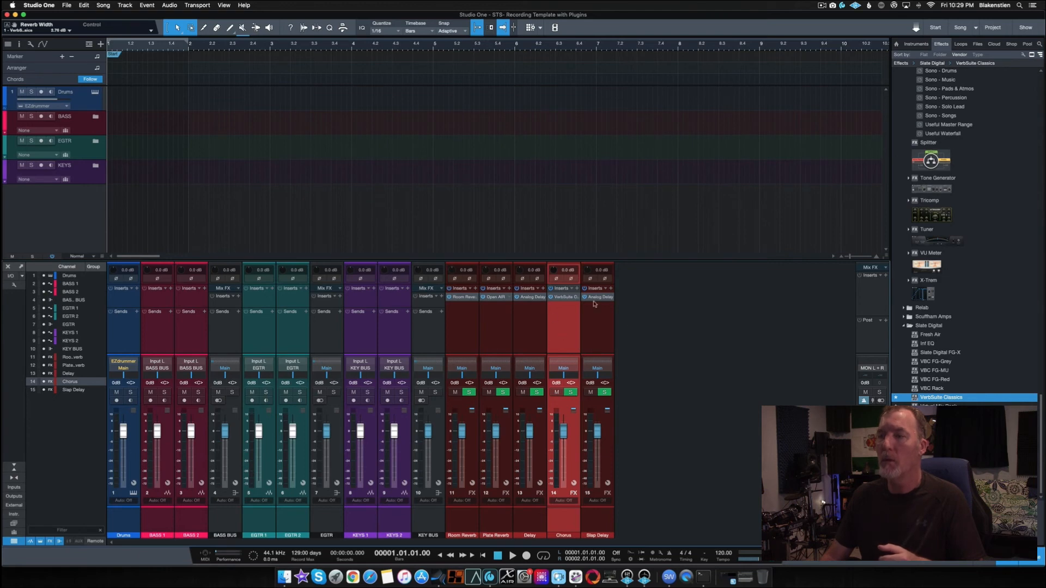
Step: Add a Room Reverb send to the BASS BUS channel and turn its send level well down
drag(553, 261, 553, 221)
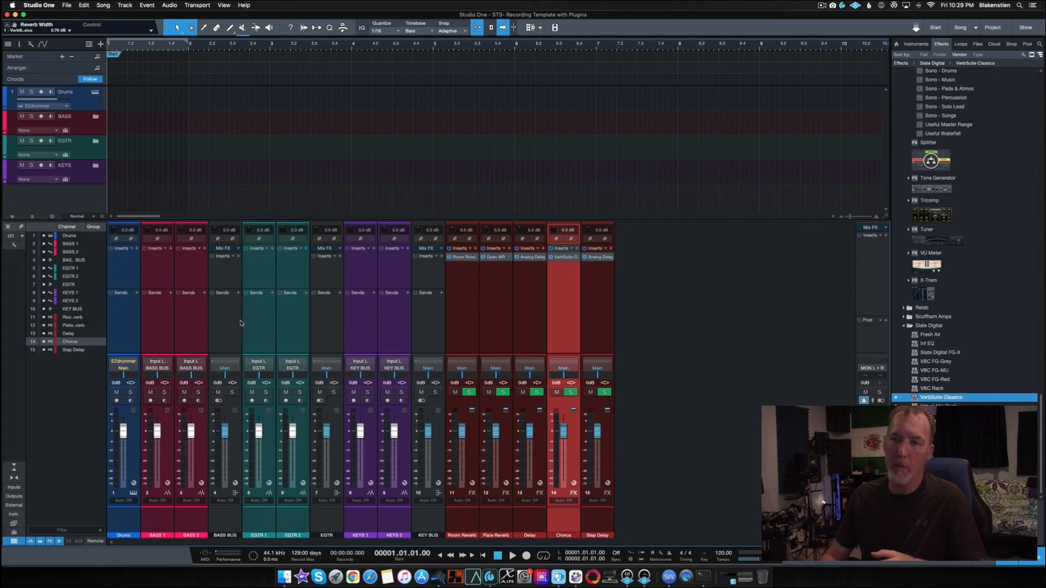
click(238, 294)
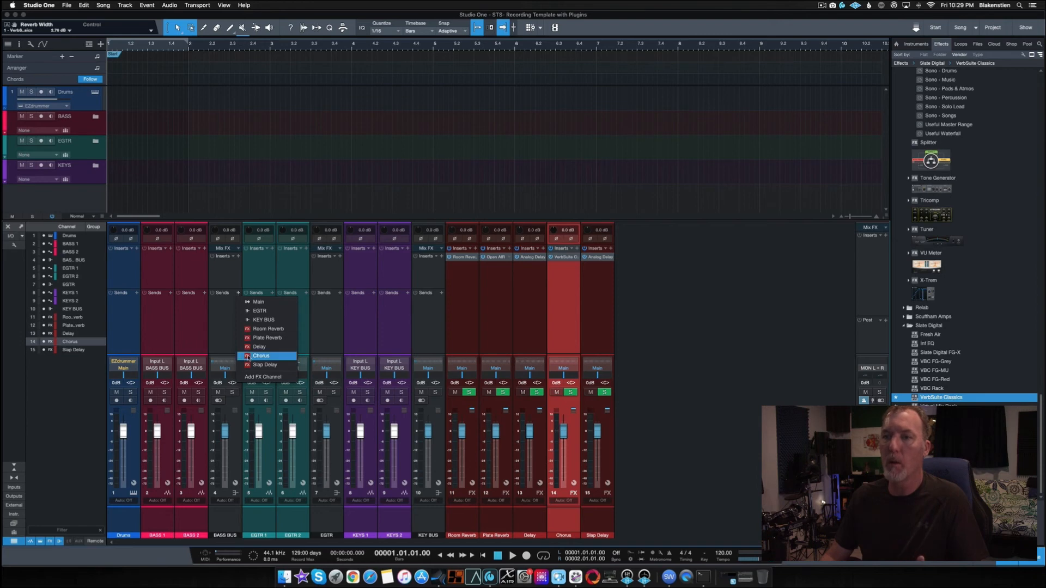
click(268, 329)
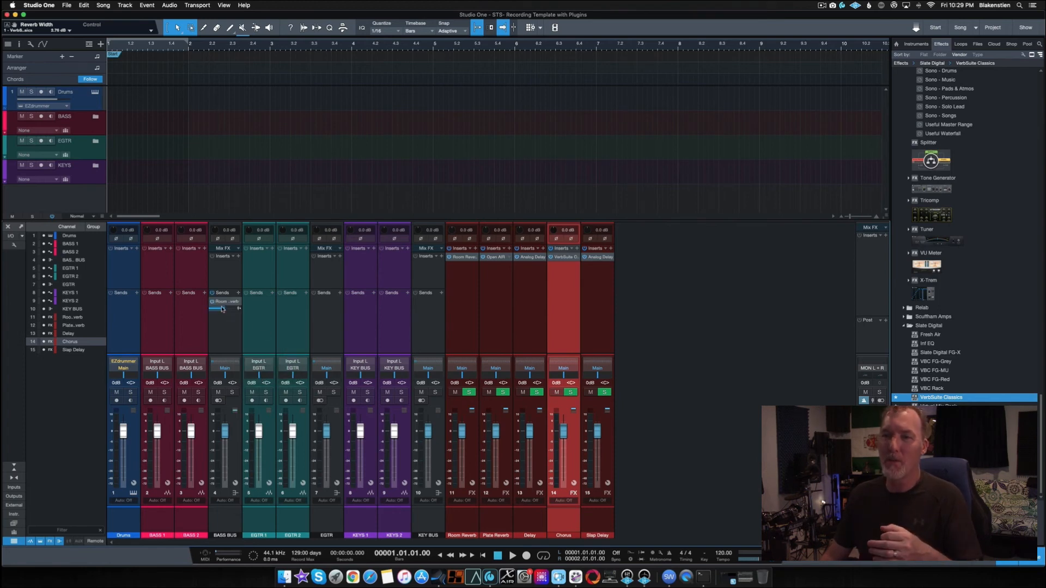
click(468, 338)
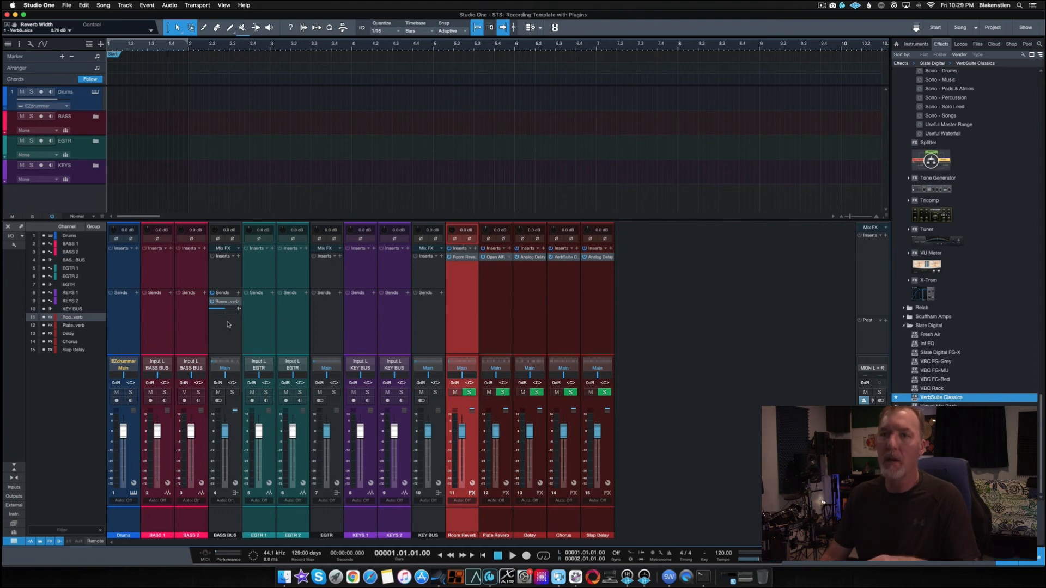
drag(224, 310, 224, 302)
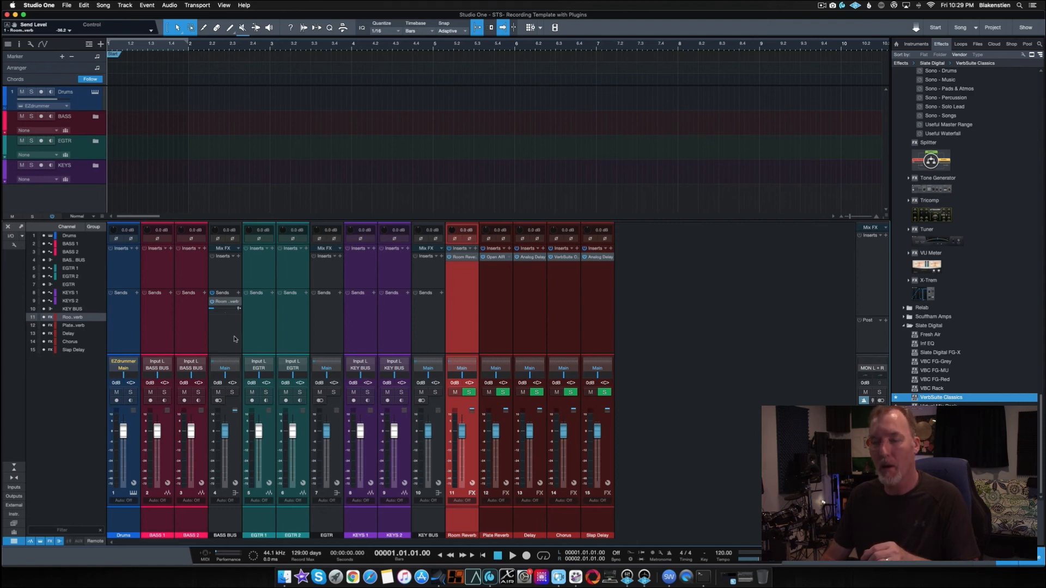
drag(214, 312, 218, 311)
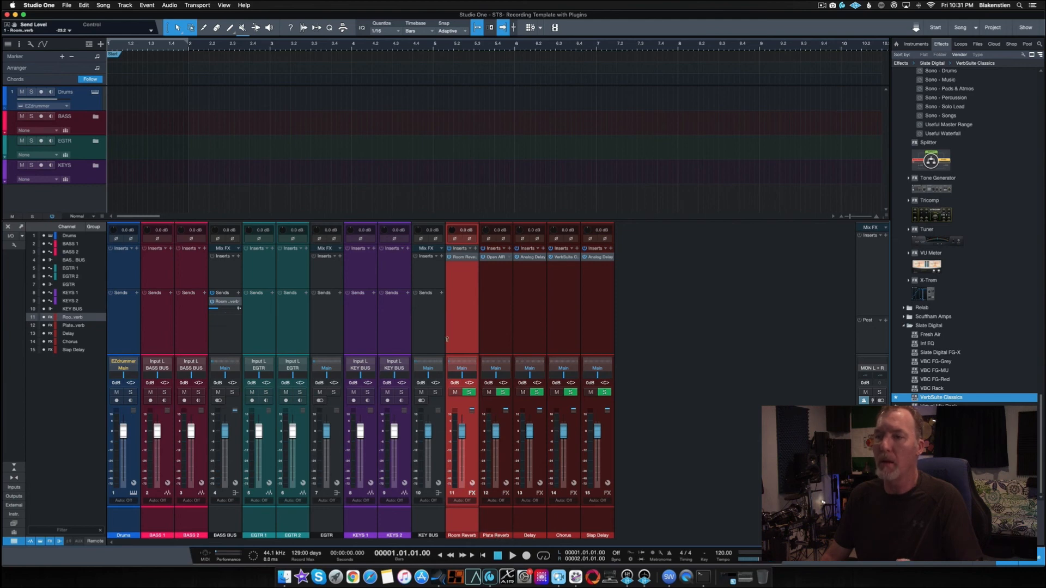
Step: Add Plate Reverb and Delay sends to the KEY BUS channel and lower both send levels to about -35 dB
click(440, 294)
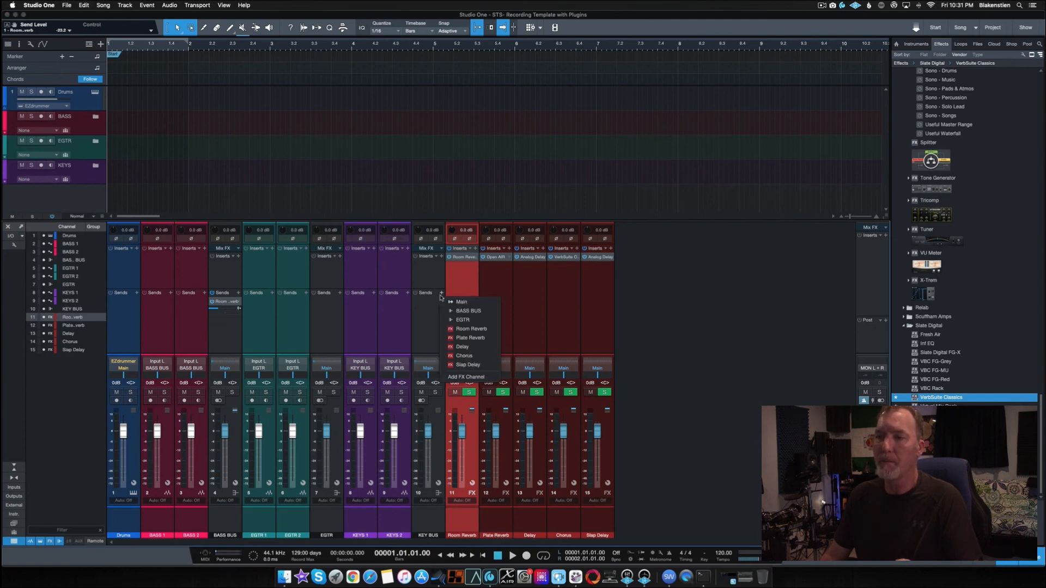
click(457, 339)
click(441, 293)
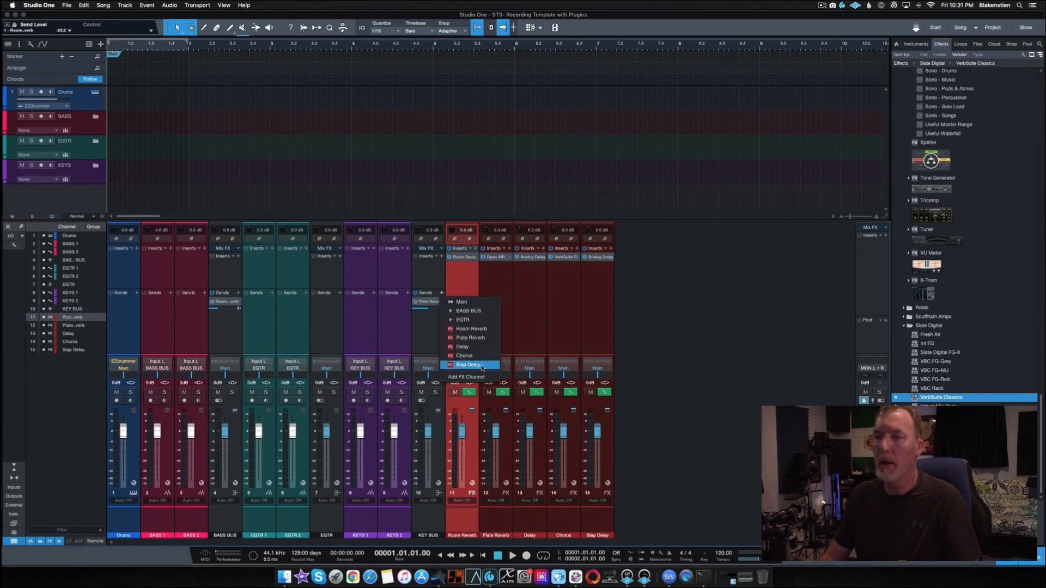
click(463, 347)
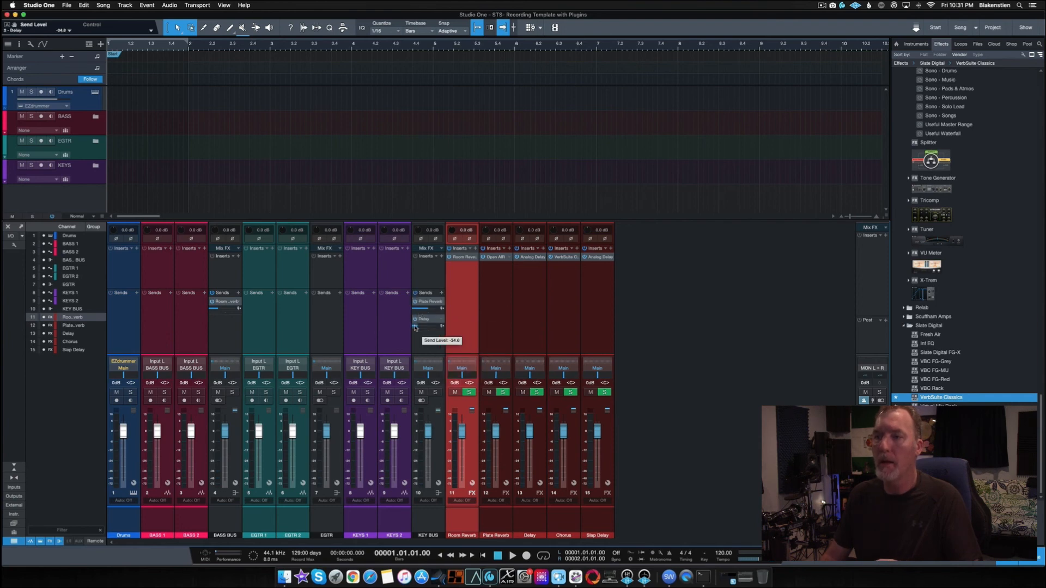
drag(427, 310, 414, 311)
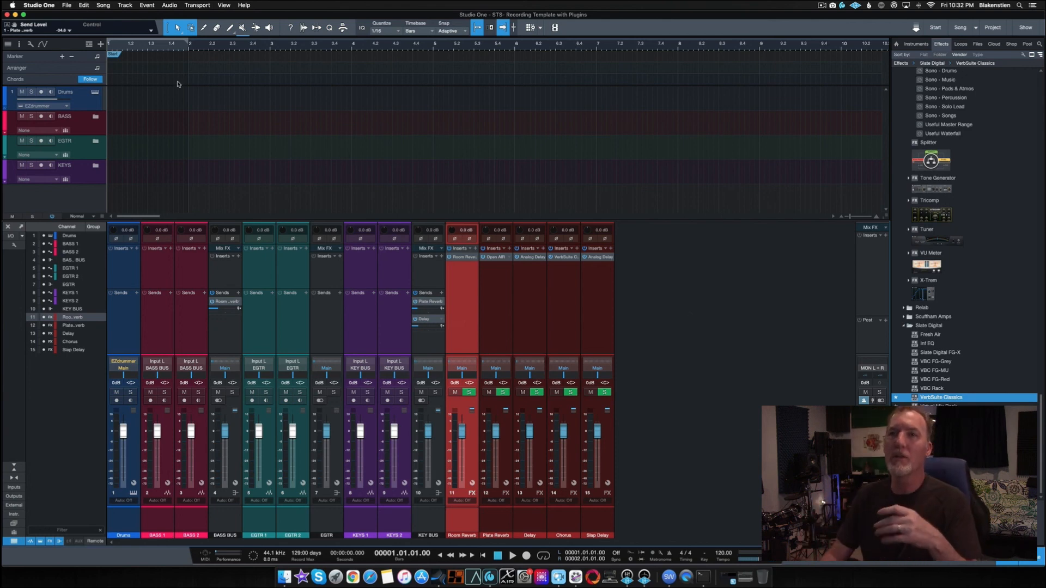
Step: Save the song as a template titled STS- Recording Template with Plugins
click(68, 7)
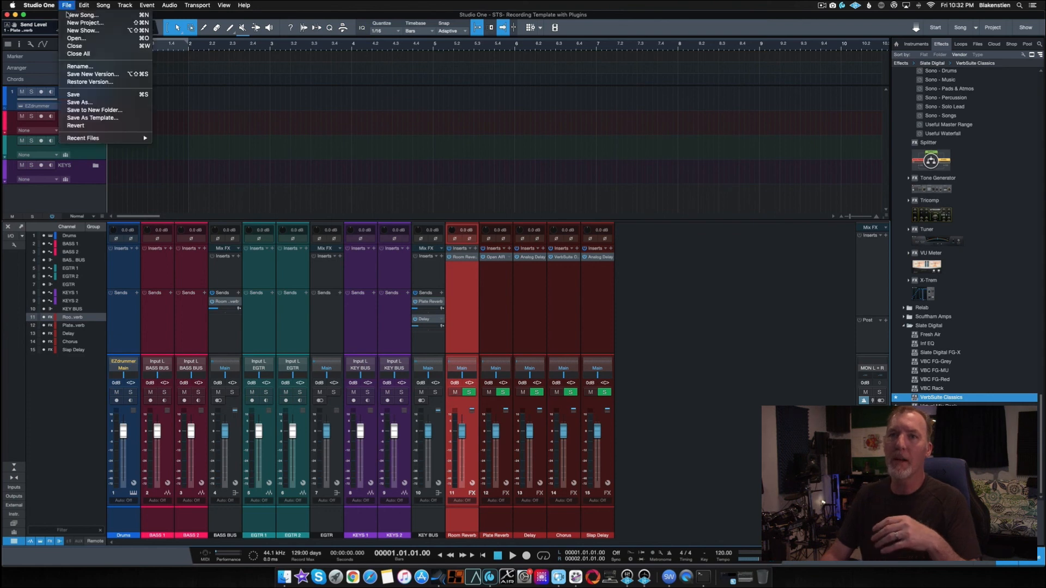
click(92, 118)
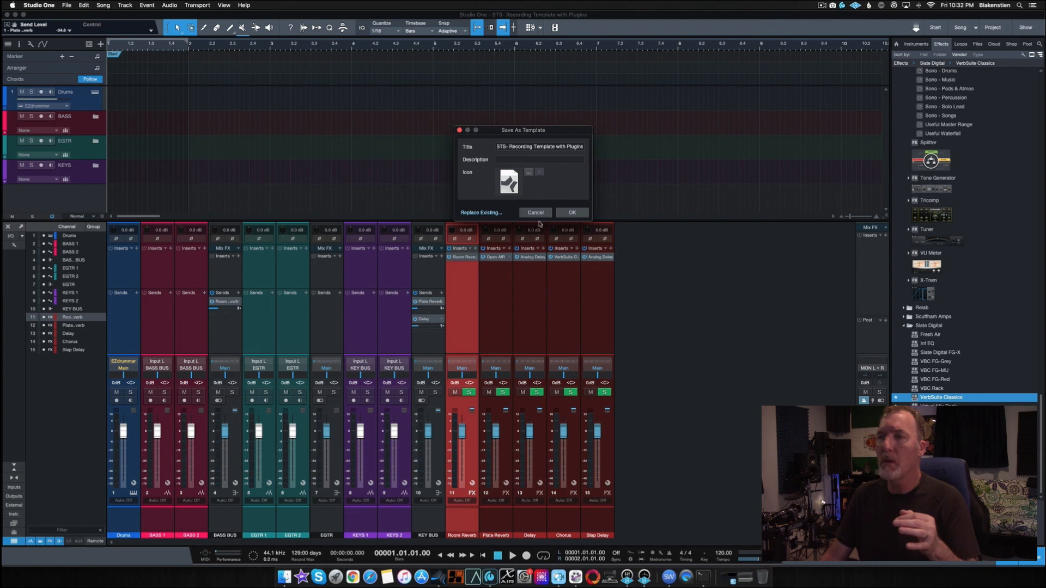
click(575, 213)
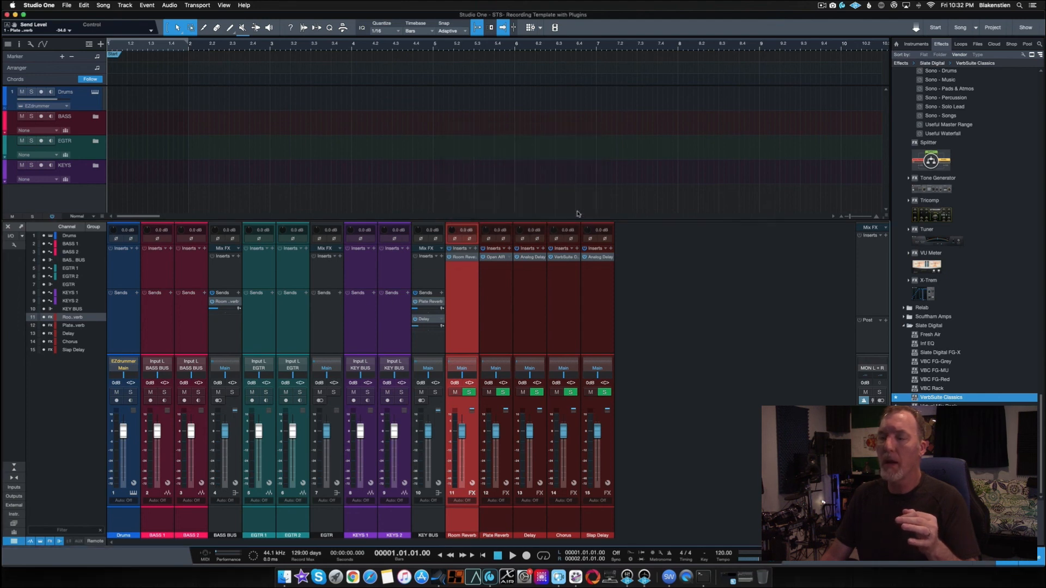
Step: Close the current song without saving its changes
click(66, 5)
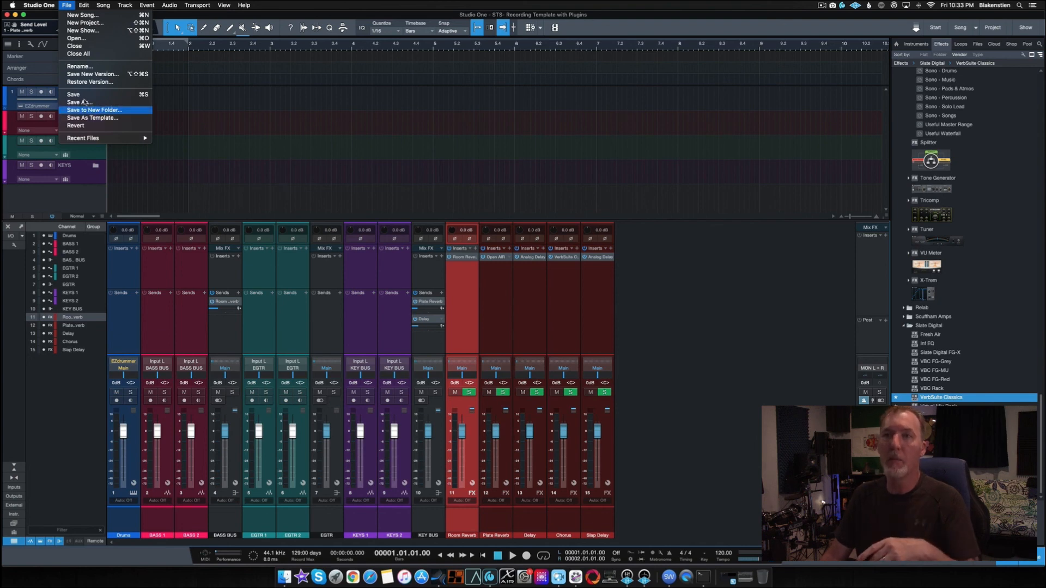
click(85, 48)
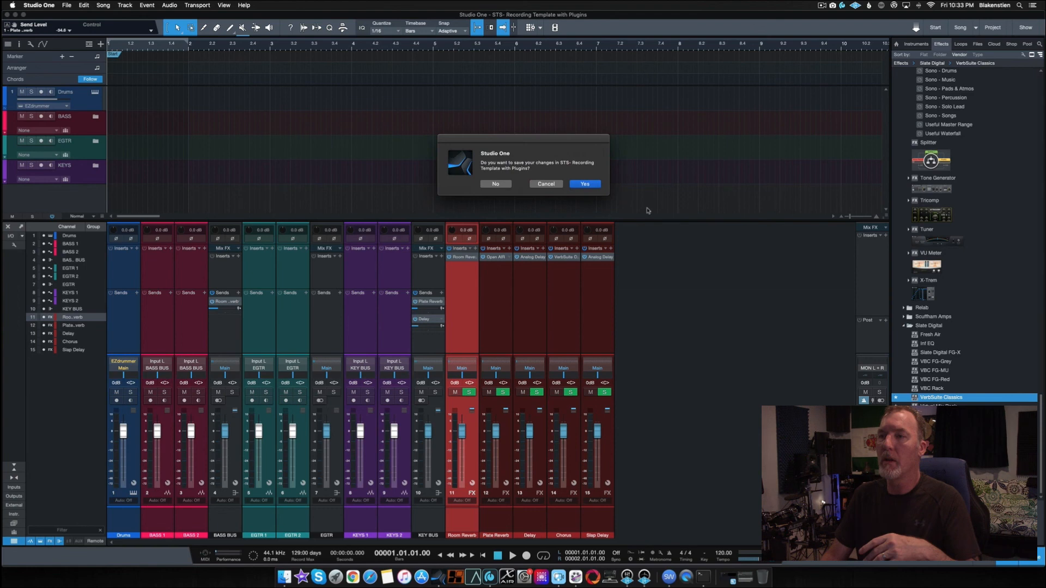
click(497, 184)
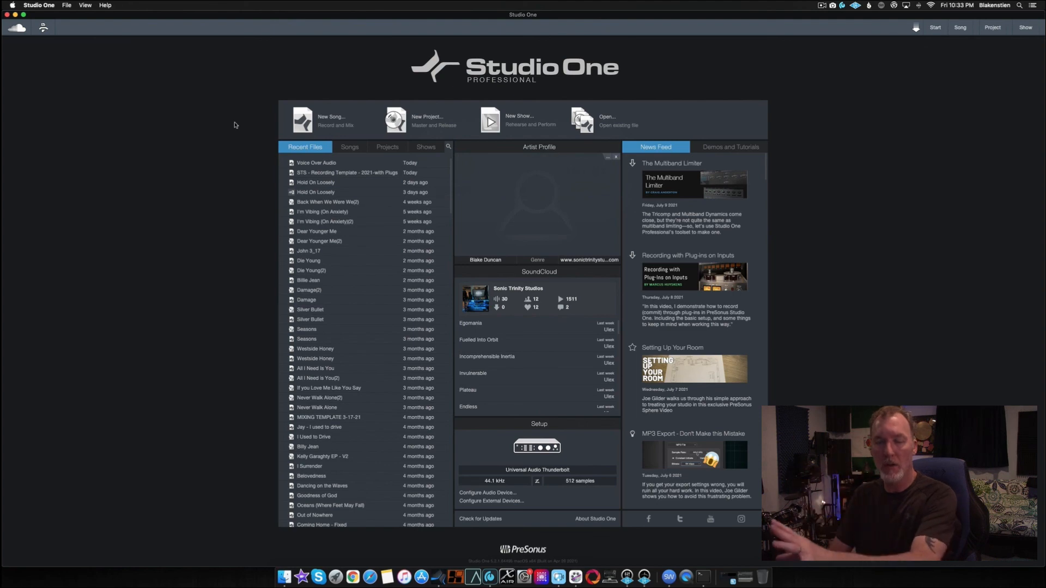
Step: Create a new song from the user template STS - Recording Template - with Plugins, keeping the default song settings
click(323, 119)
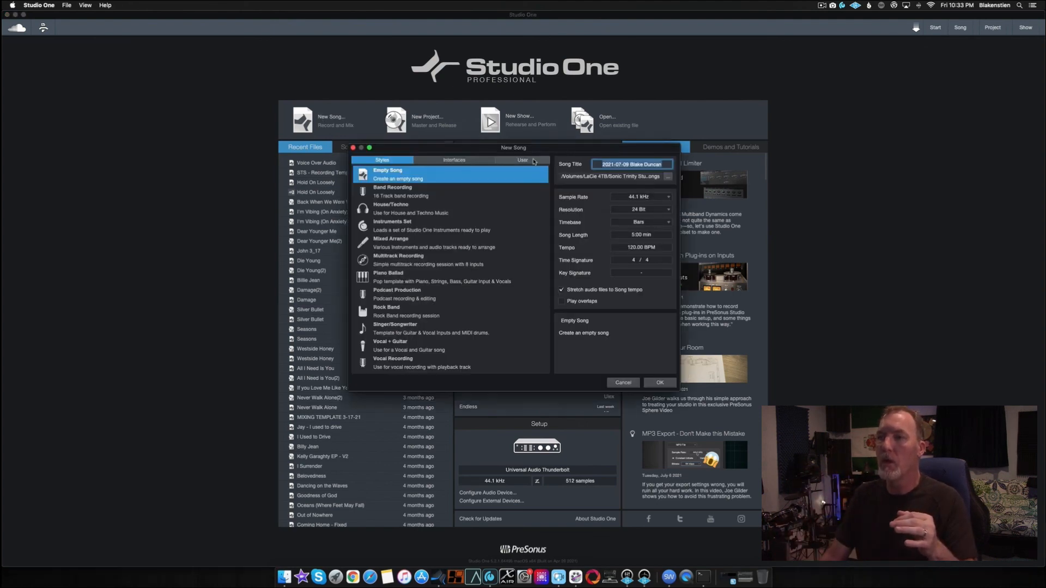
click(534, 161)
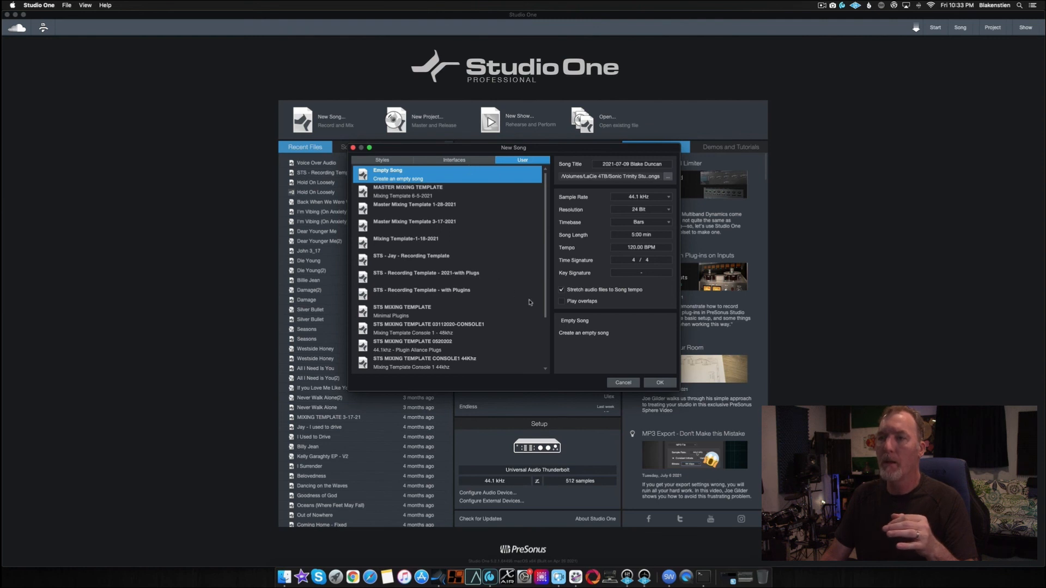
click(403, 295)
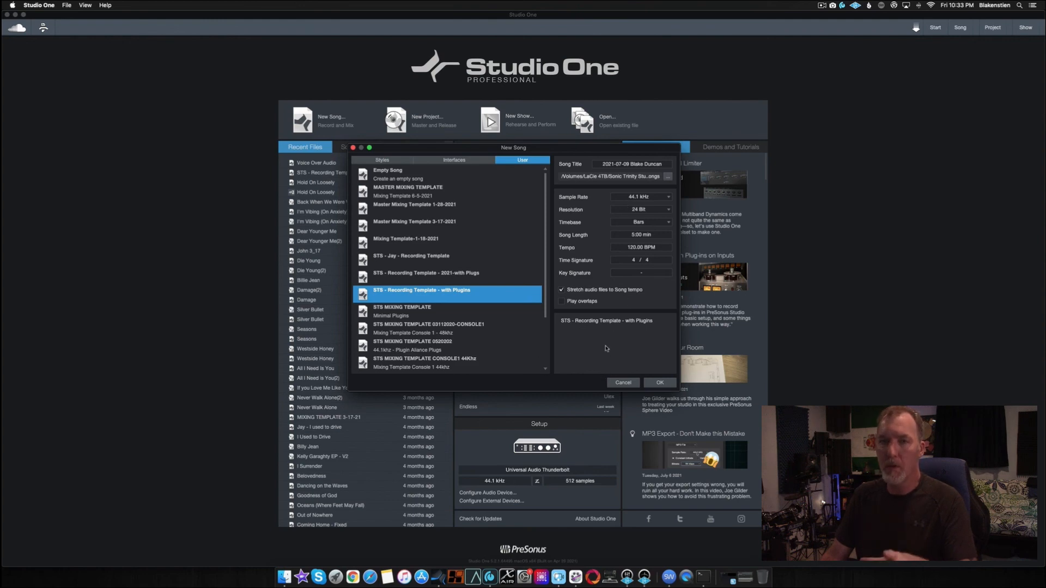
click(660, 383)
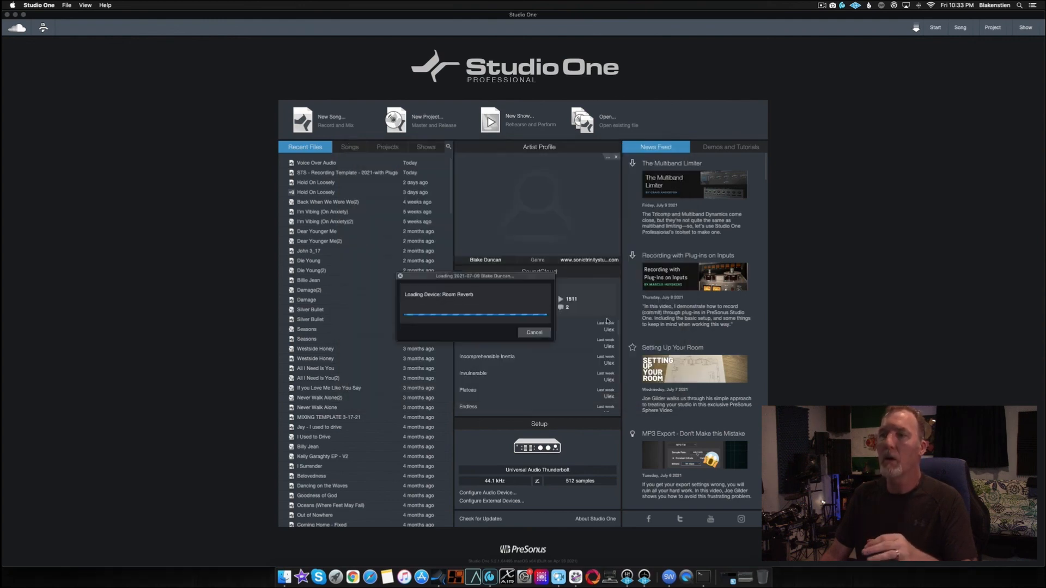